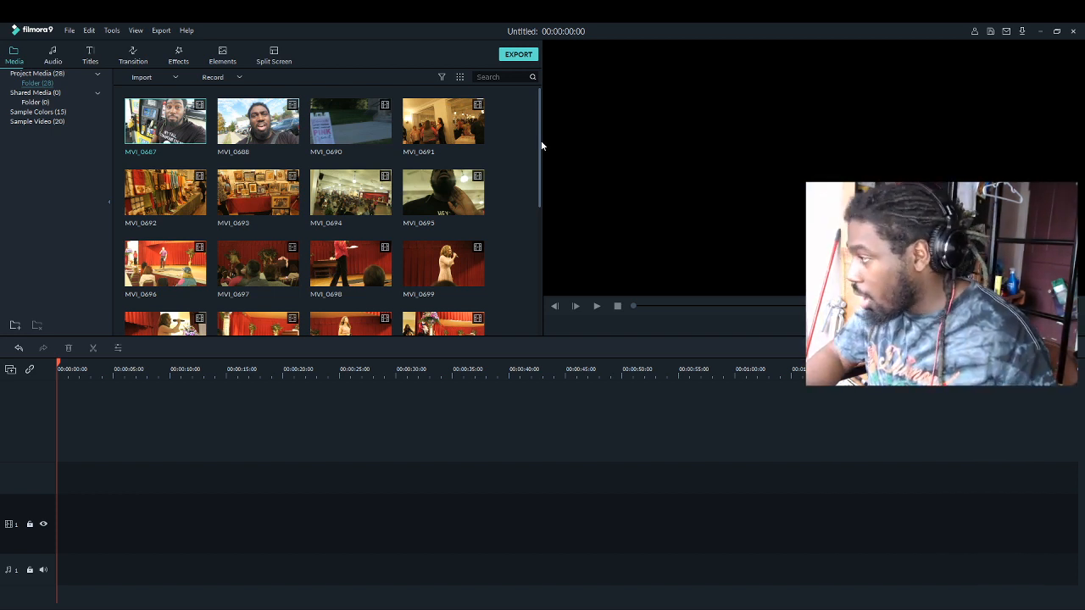
# Place the MVI_0687 clip on the first video track and return the playhead to the start of the timeline
pyautogui.scroll(-3, 541, 149)
pyautogui.scroll(3, 542, 144)
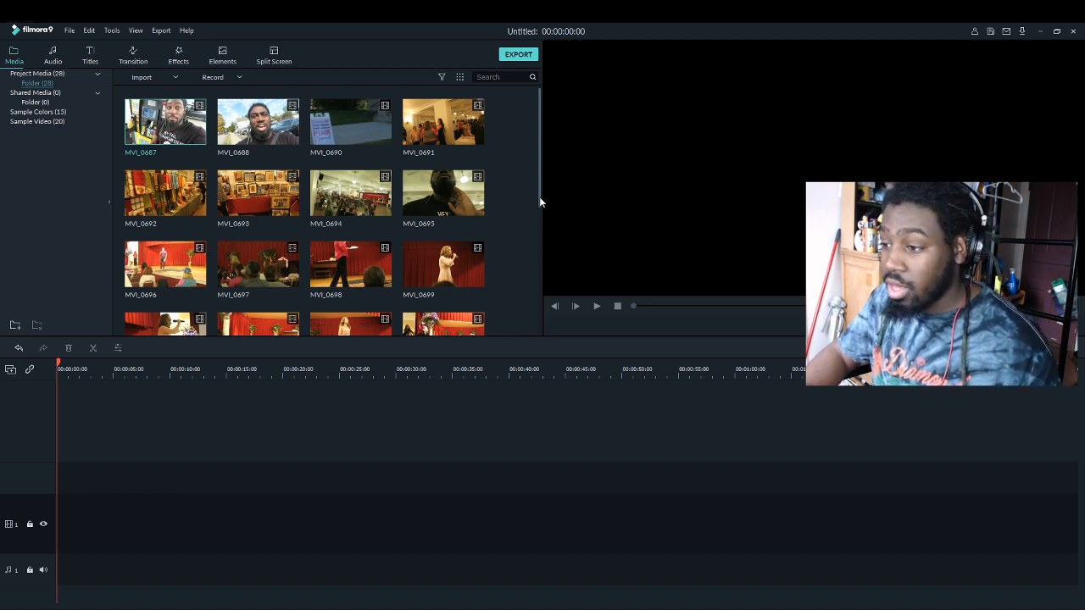
pyautogui.moveTo(539, 197)
pyautogui.mouseDown()
pyautogui.moveTo(540, 237)
pyautogui.moveTo(540, 187)
pyautogui.mouseUp()
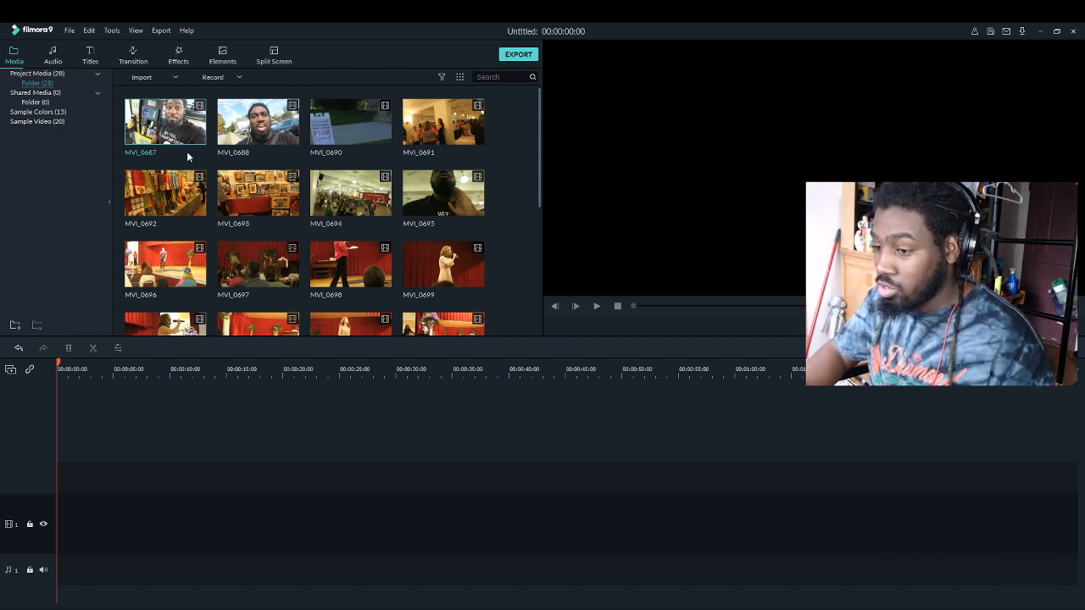
pyautogui.click(543, 334)
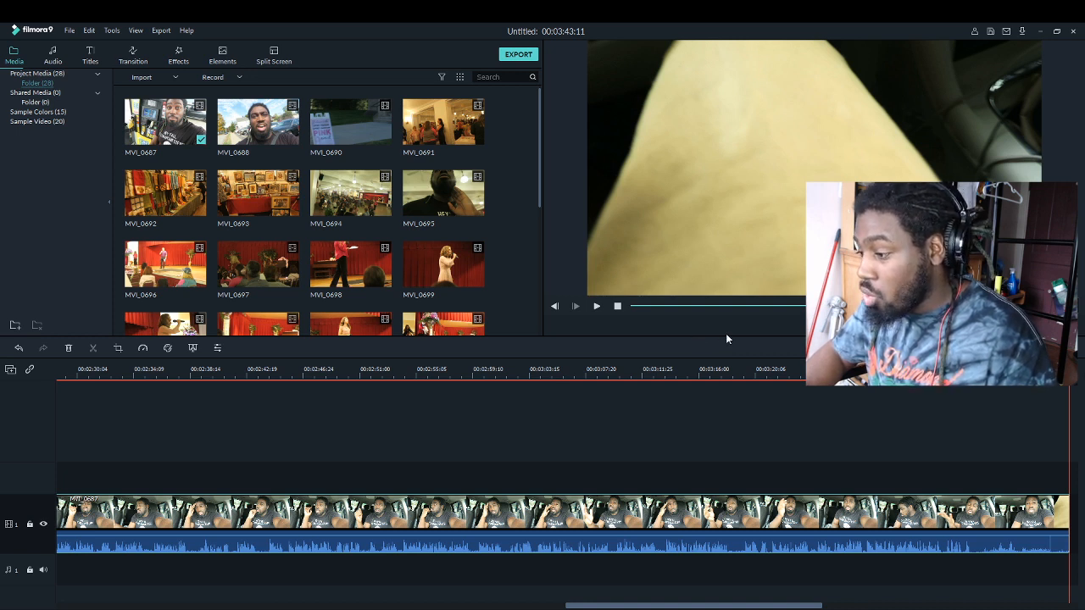
pyautogui.click(633, 305)
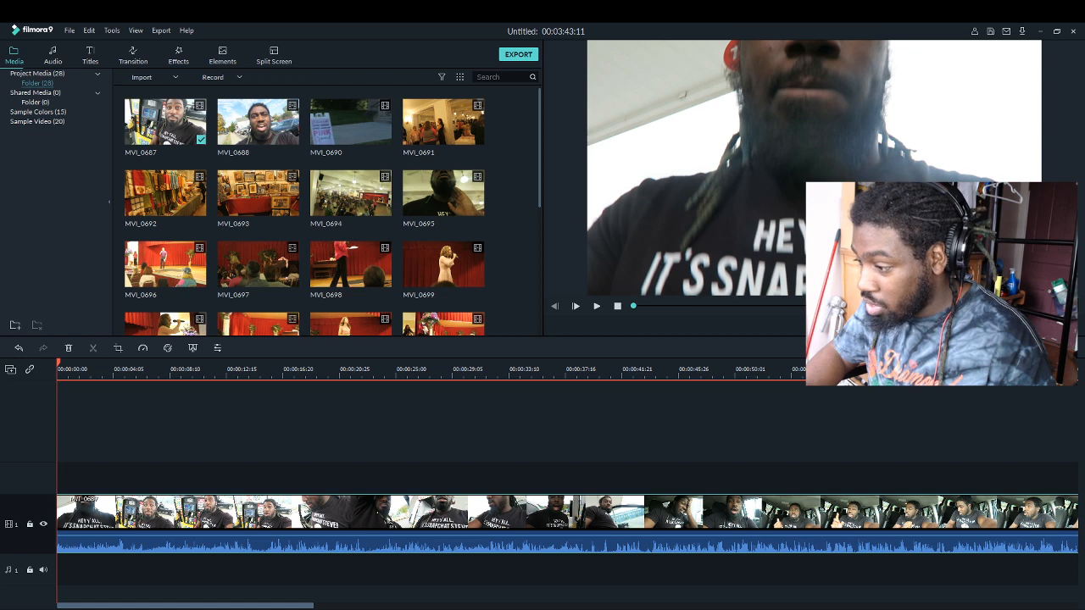
pyautogui.moveTo(1010, 348)
pyautogui.mouseDown()
pyautogui.moveTo(1027, 348)
pyautogui.moveTo(1016, 348)
pyautogui.mouseUp()
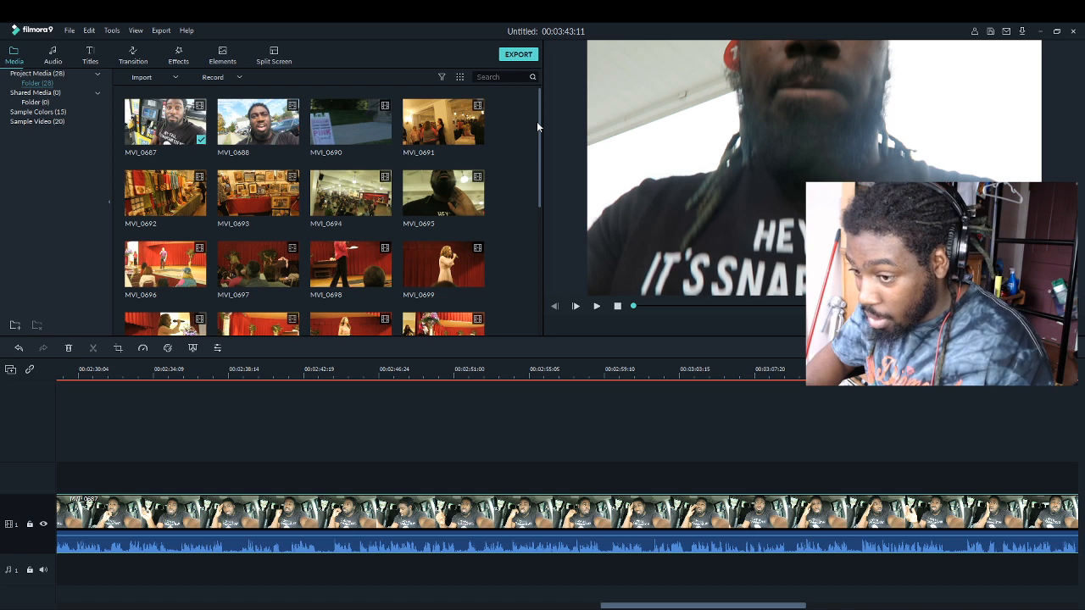
# Look through the imported video clips and music files in the project media library
pyautogui.moveTo(539, 126); pyautogui.dragTo(550, 285)
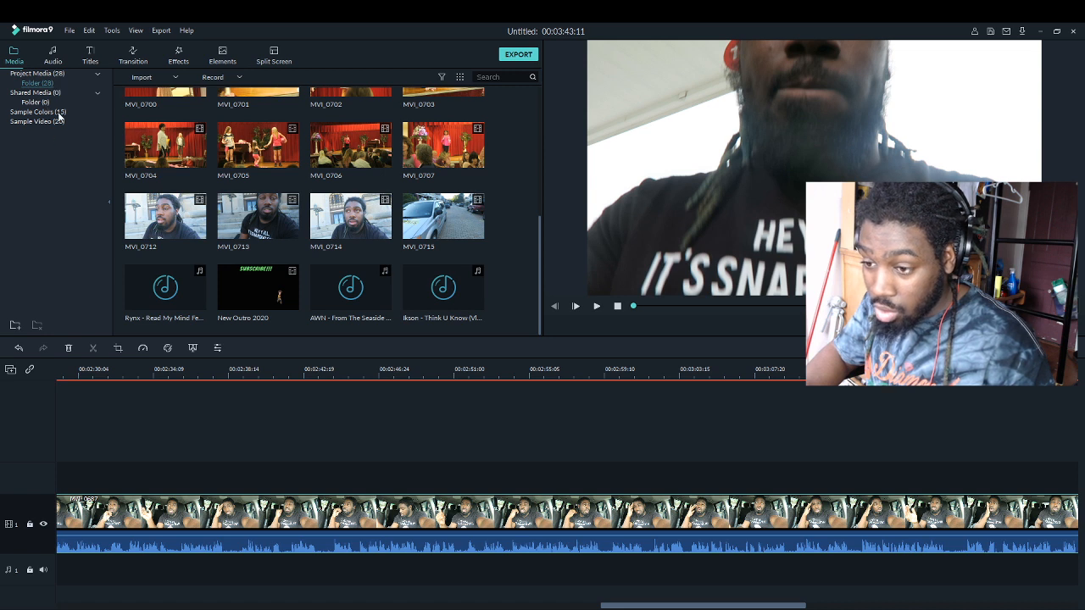
pyautogui.click(96, 75)
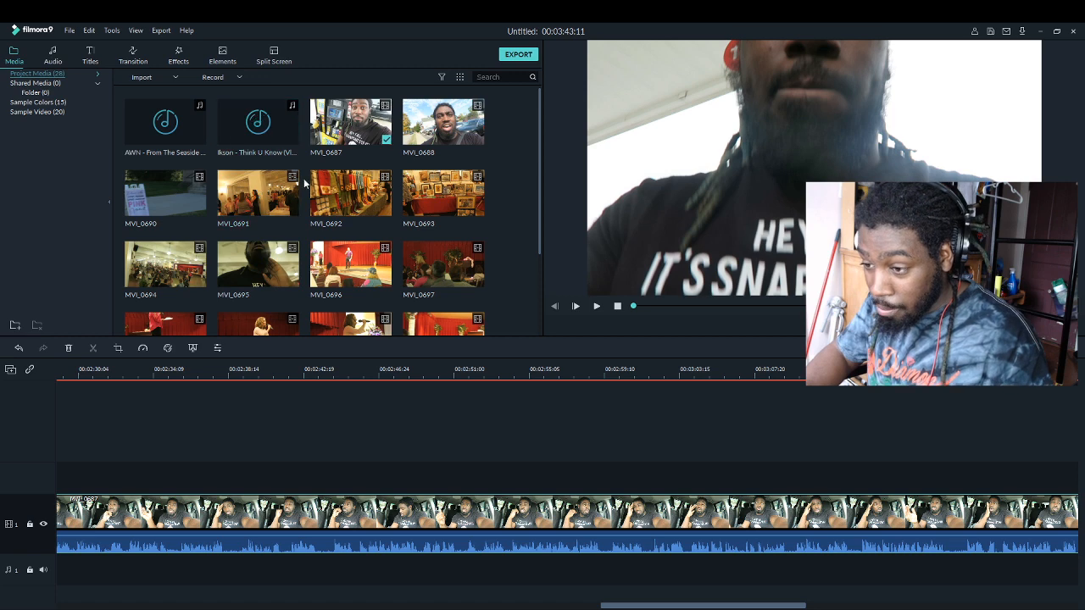
pyautogui.scroll(-3, 268, 182)
pyautogui.scroll(3, 288, 182)
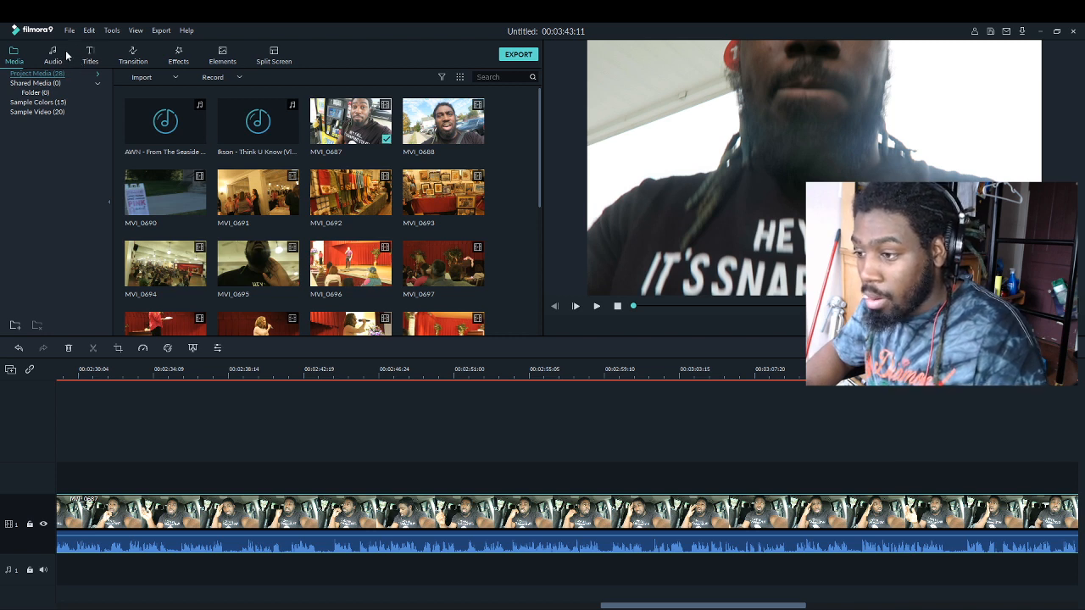
pyautogui.click(510, 59)
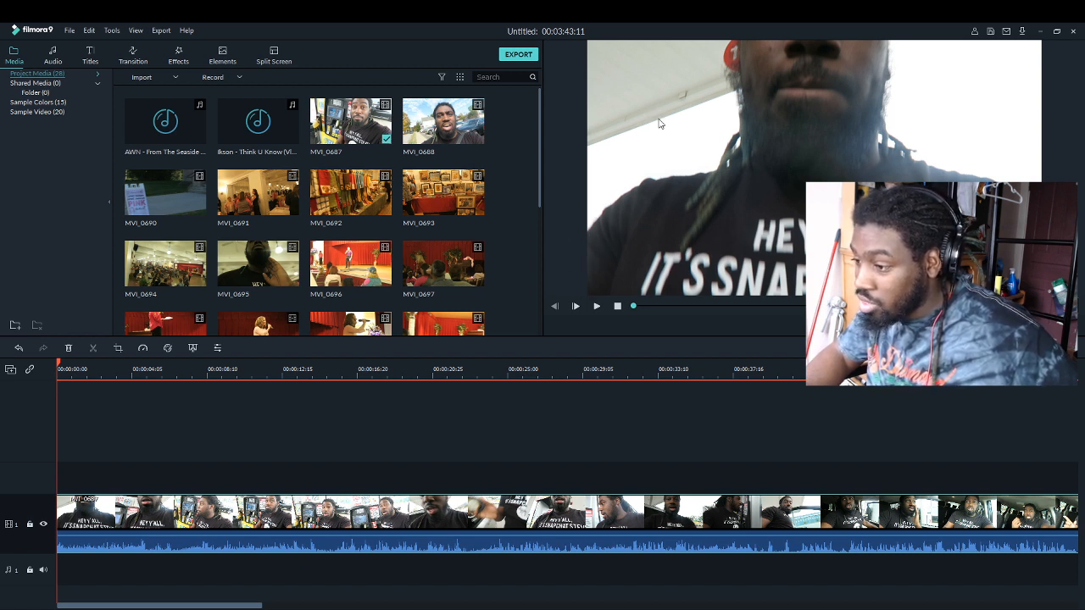
pyautogui.click(779, 159)
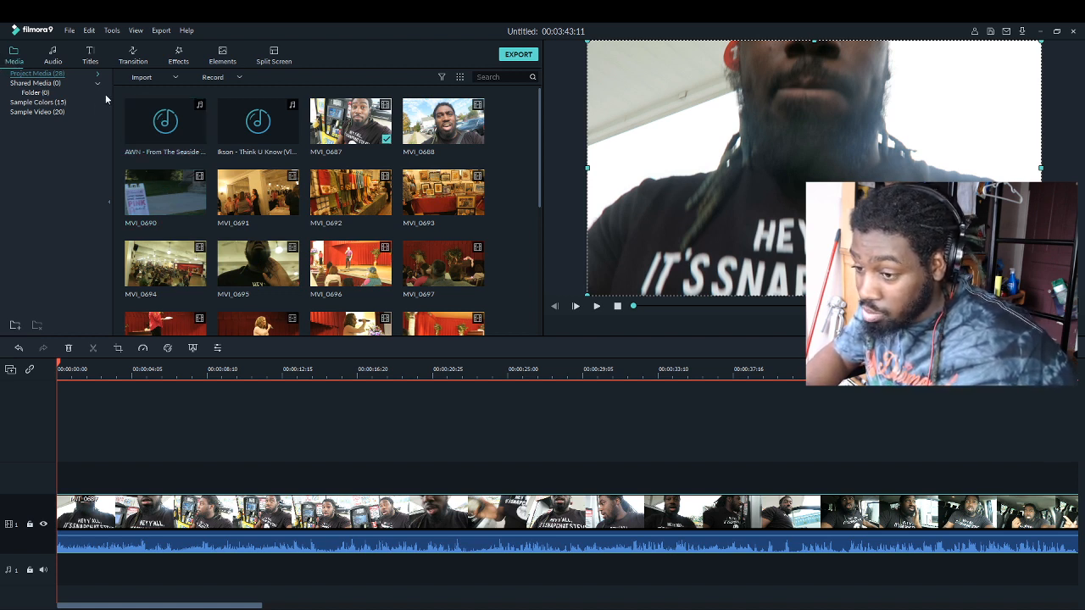
# Browse the audio library's Sound Effect category and the Lower 3rds and Subtitles title presets
pyautogui.click(52, 58)
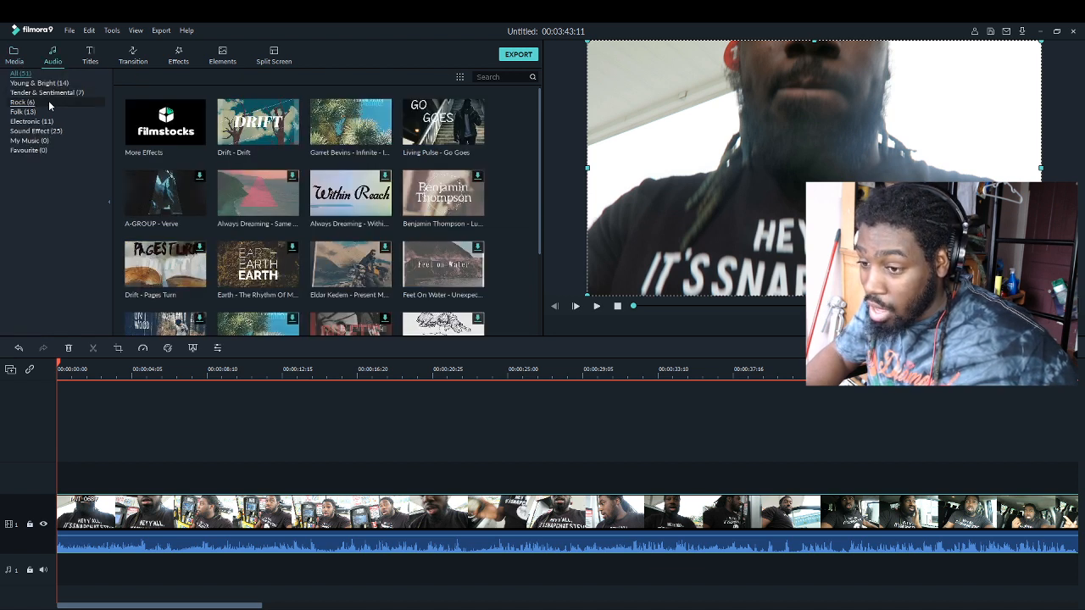
pyautogui.click(47, 133)
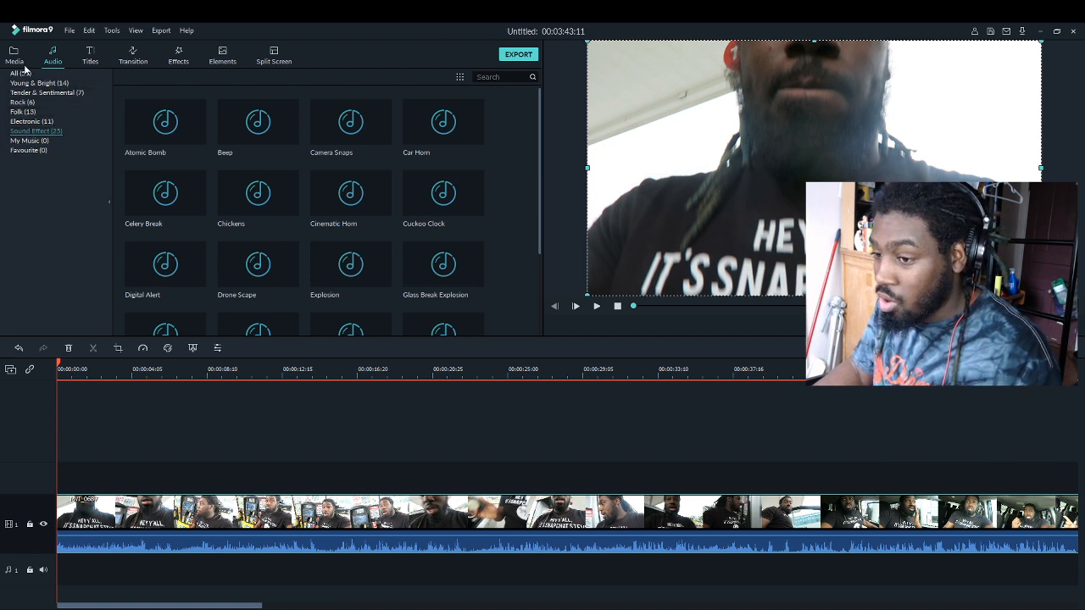
pyautogui.click(90, 58)
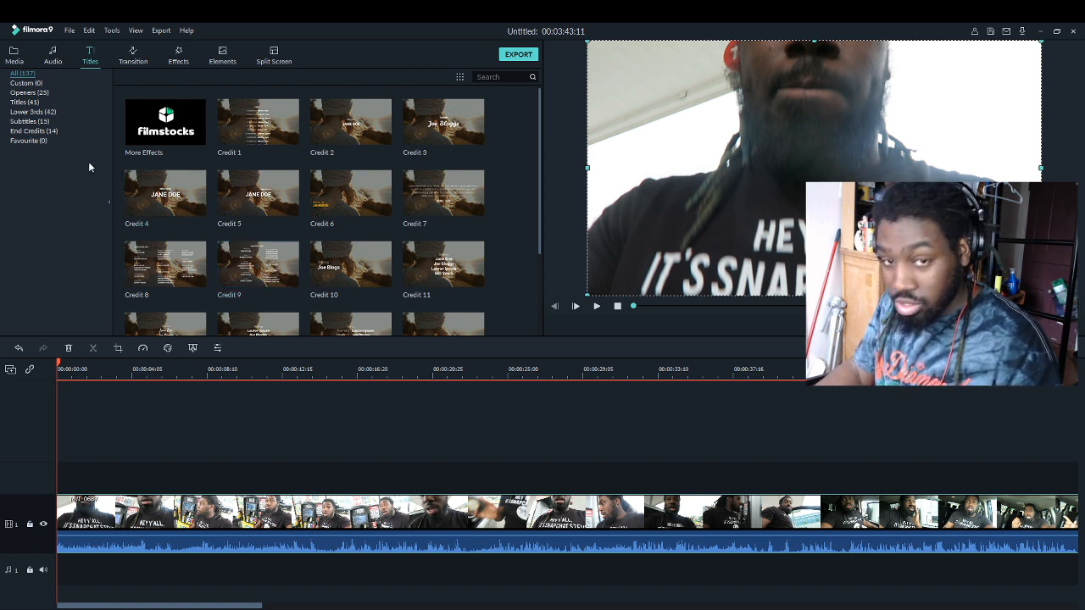
pyautogui.click(33, 114)
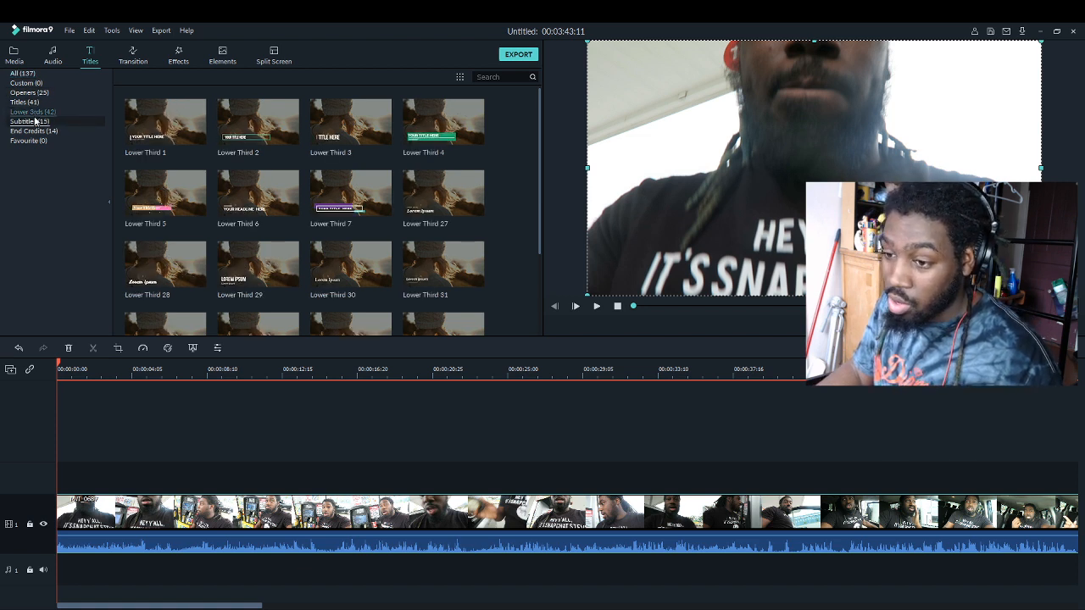
pyautogui.click(36, 123)
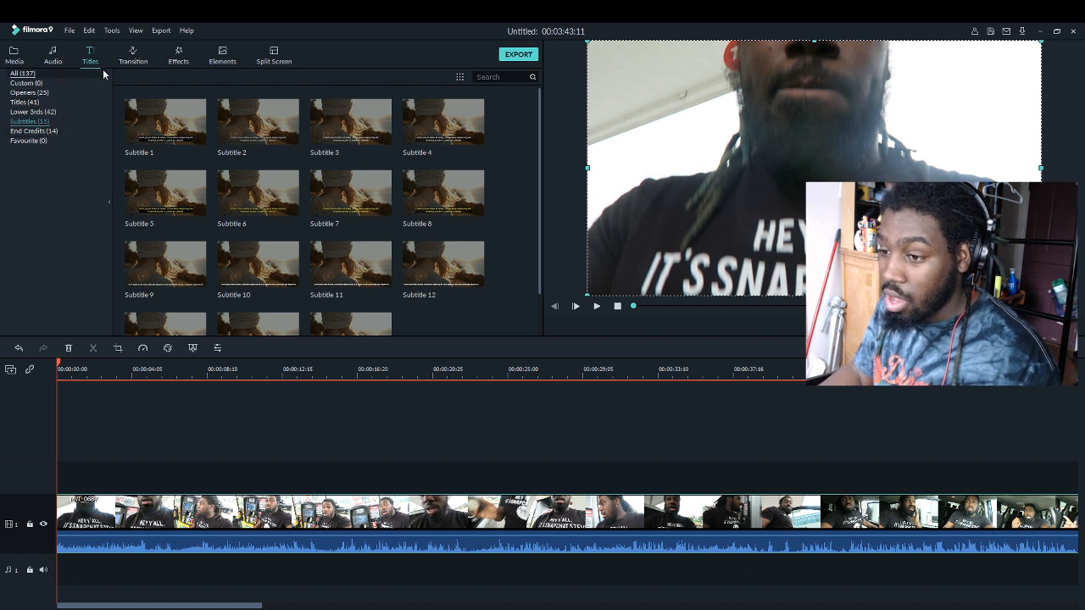
# View the available transitions, such as Dissolve and Fade, and the library of filter and overlay effects
pyautogui.click(133, 56)
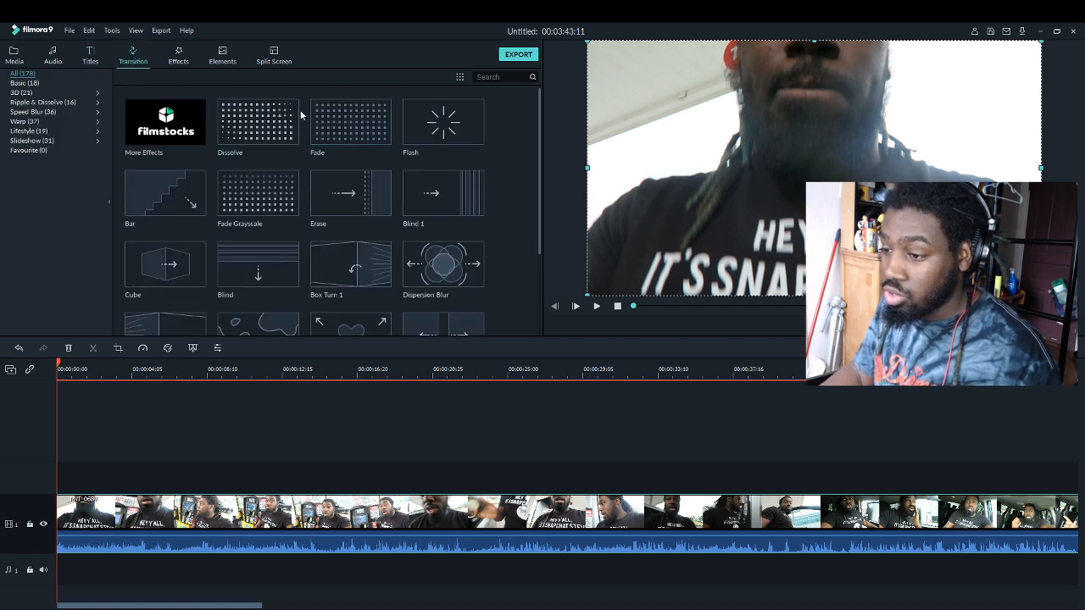
pyautogui.moveTo(286, 131)
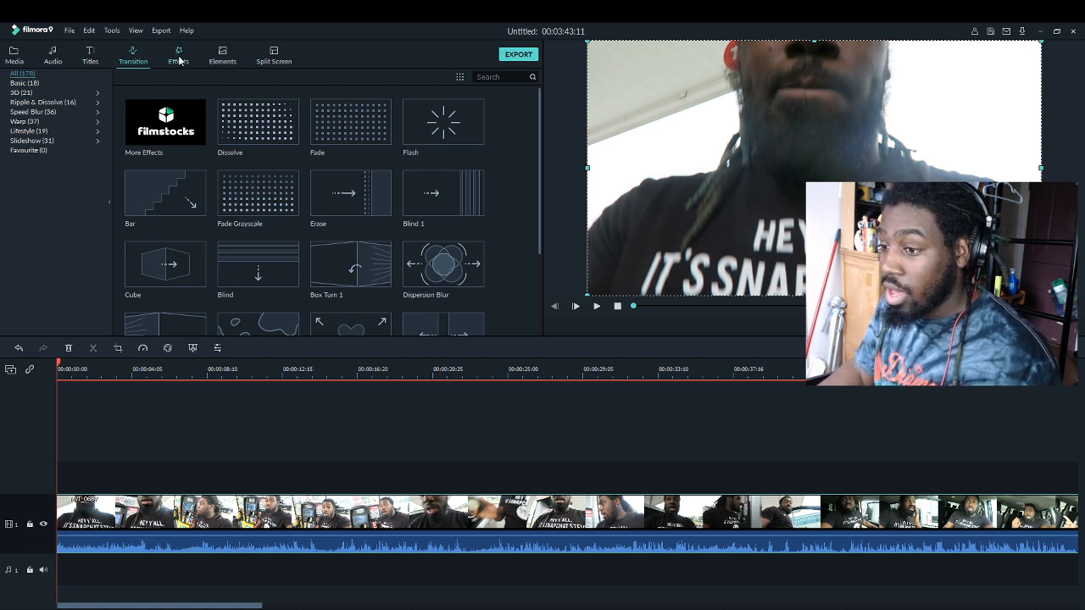
pyautogui.click(179, 60)
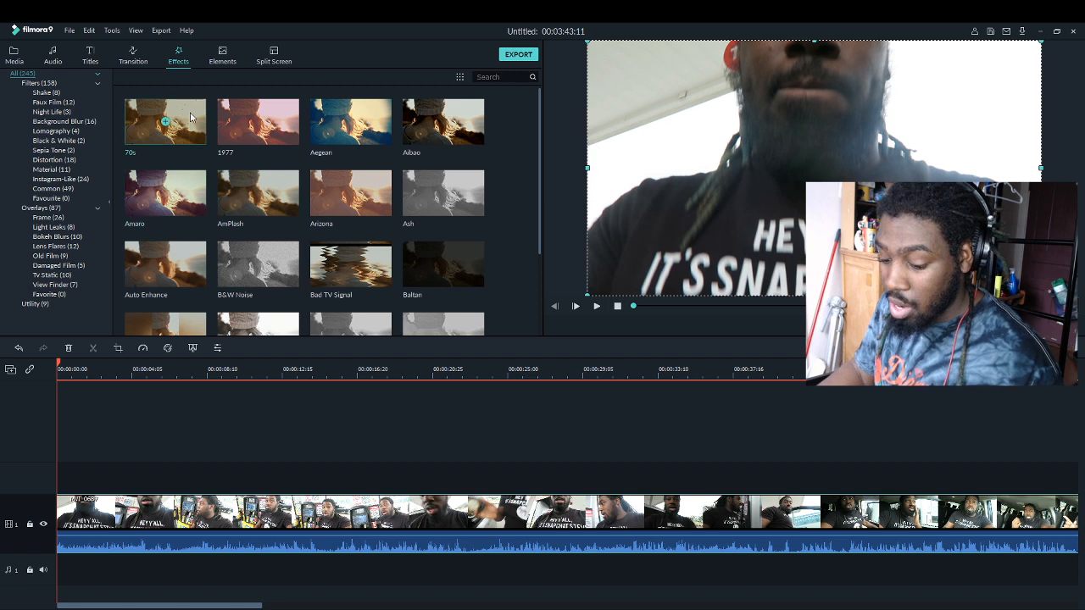
# Browse the graphic elements library, checking the Tutorial, Pets and Shapes categories
pyautogui.click(222, 61)
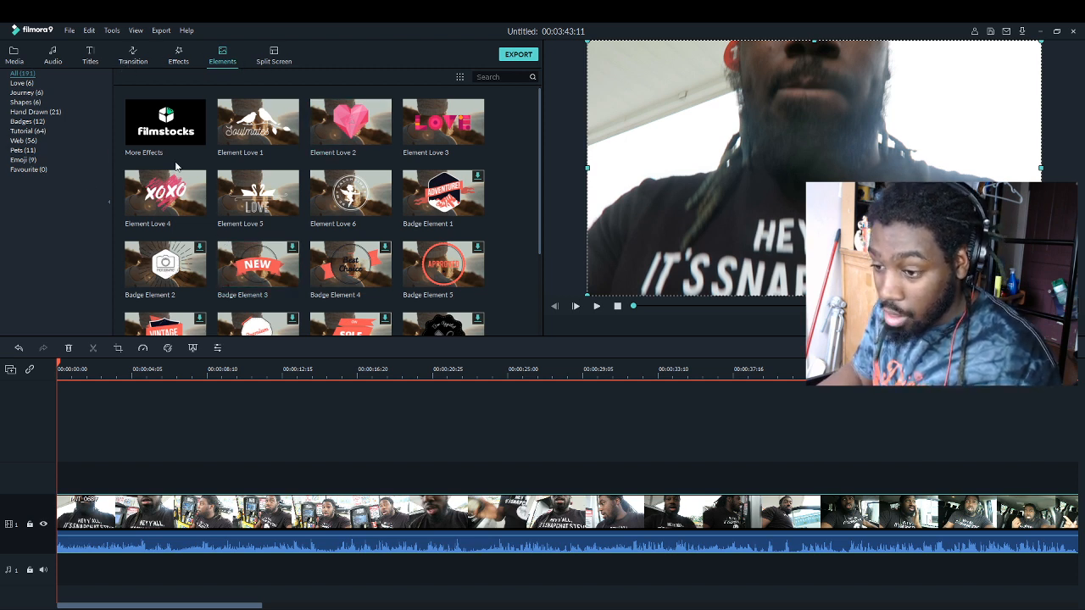
pyautogui.scroll(-5, 172, 163)
pyautogui.click(28, 132)
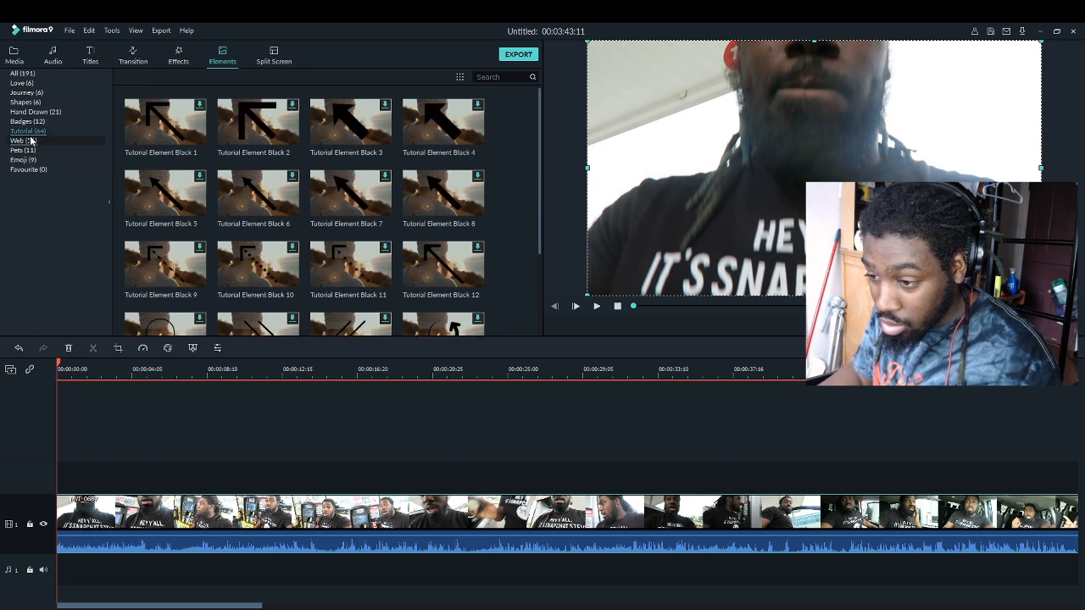
pyautogui.click(24, 150)
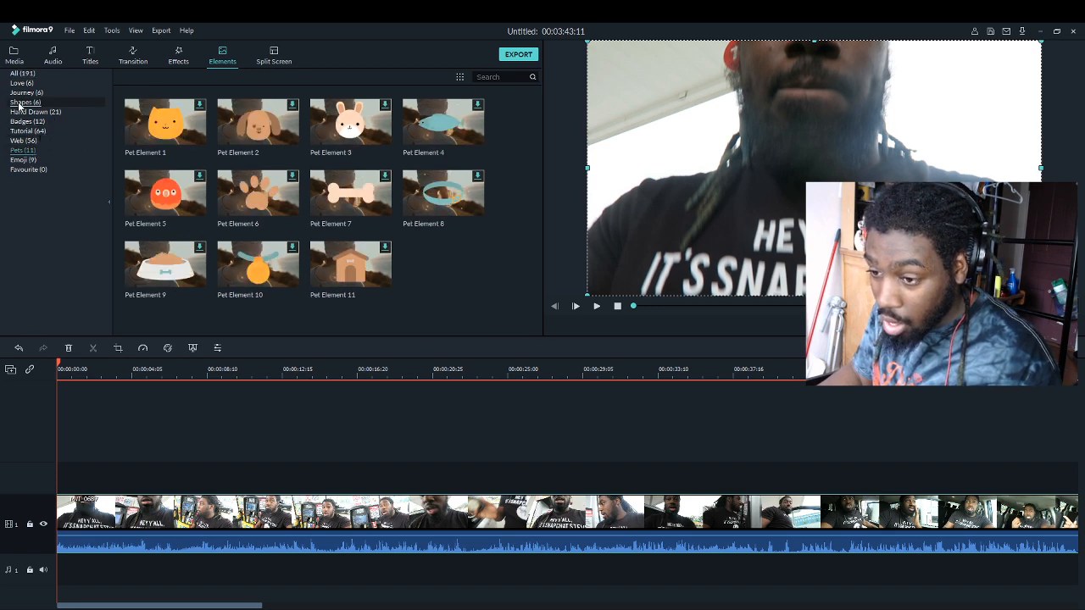
pyautogui.click(24, 102)
pyautogui.click(28, 131)
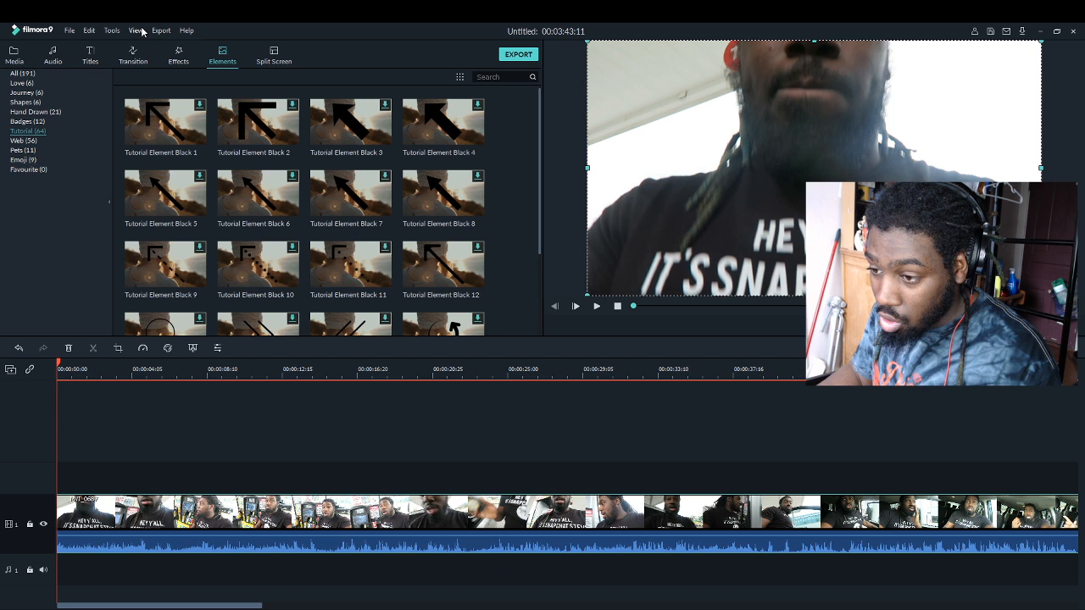
# Compare the effects and elements libraries again and view the split screen layouts
pyautogui.click(180, 57)
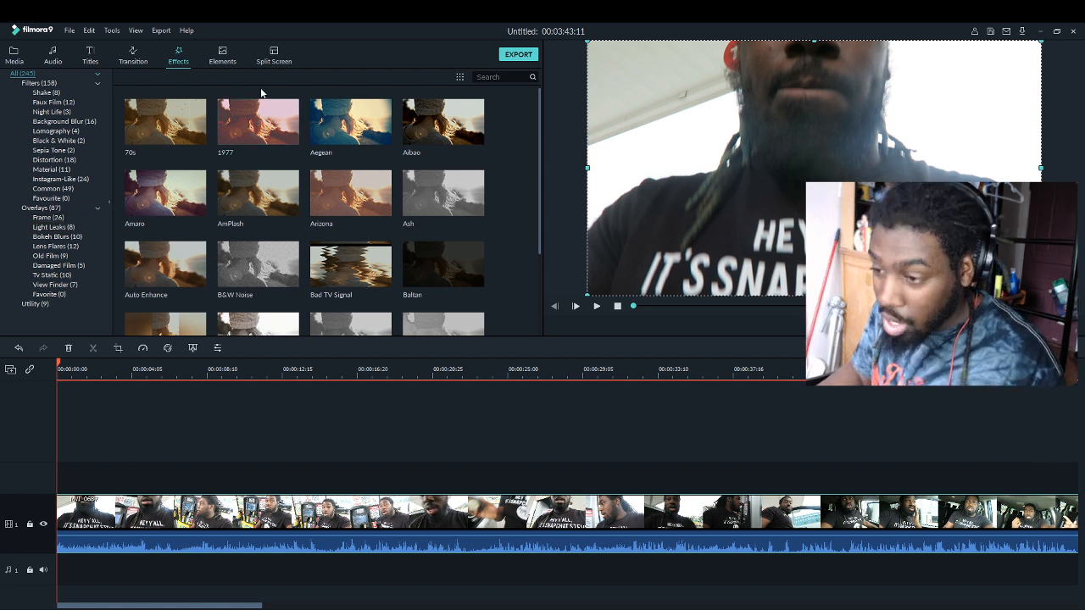
pyautogui.click(223, 59)
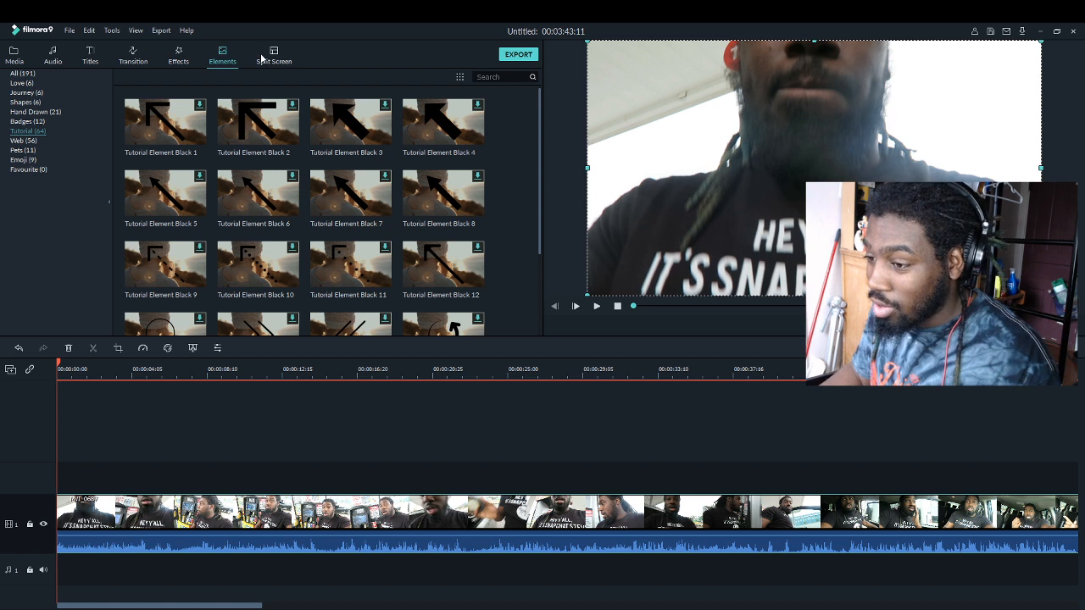
pyautogui.click(288, 66)
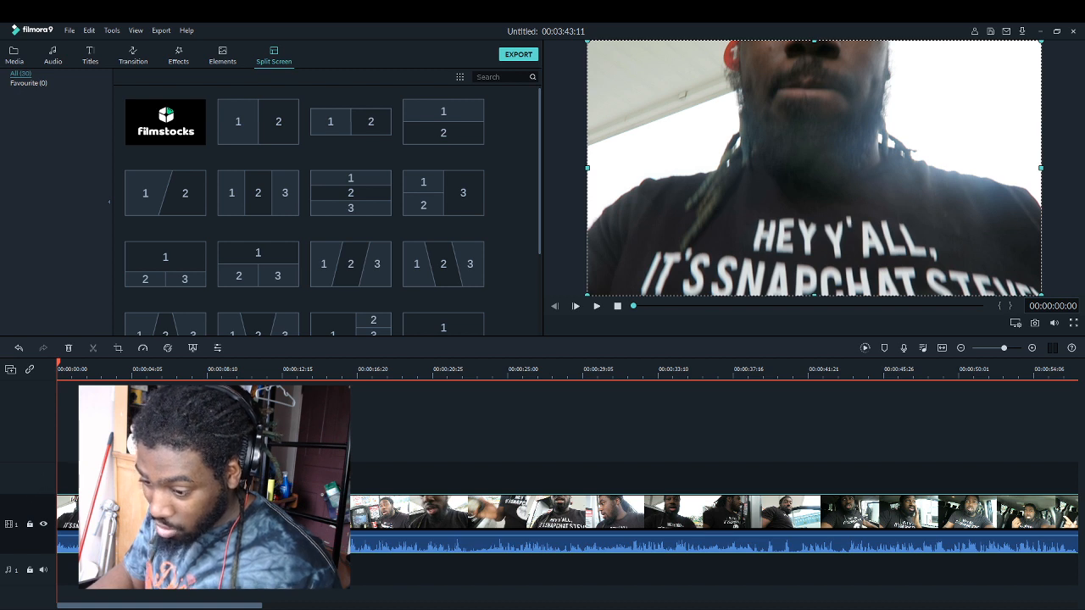
pyautogui.click(42, 485)
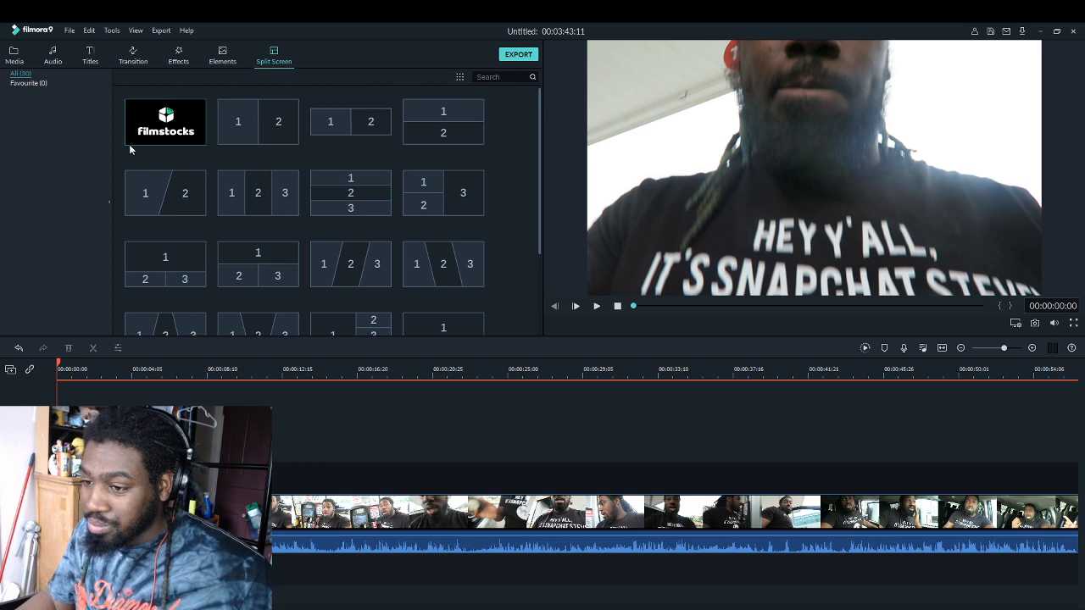
# Return to the project media and play the opening of the MVI_0687 clip repeatedly, pausing at about 00:00:04:15
pyautogui.click(17, 60)
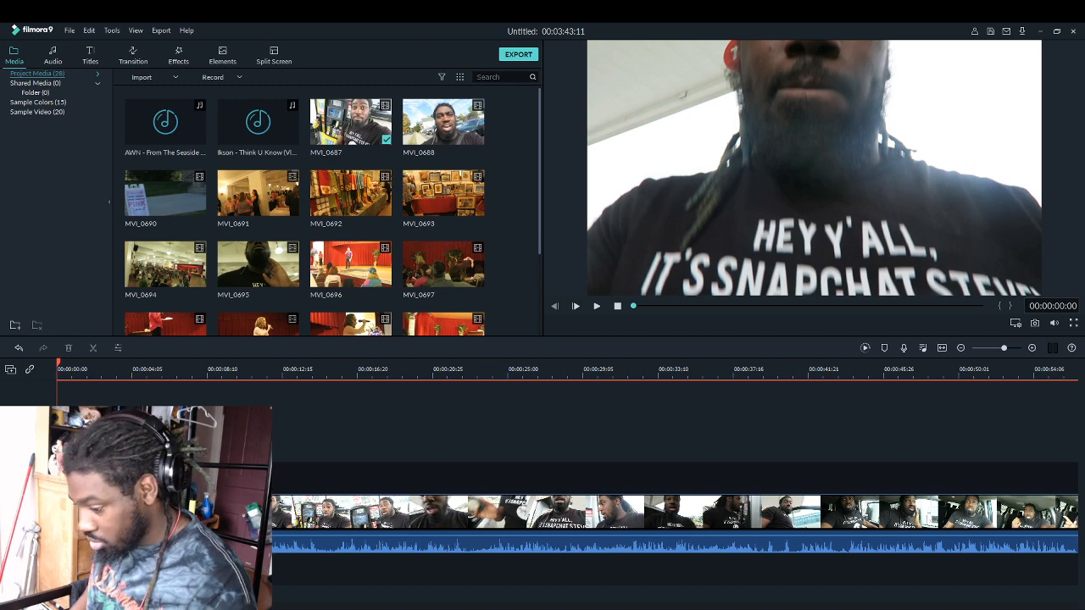
pyautogui.press('space')
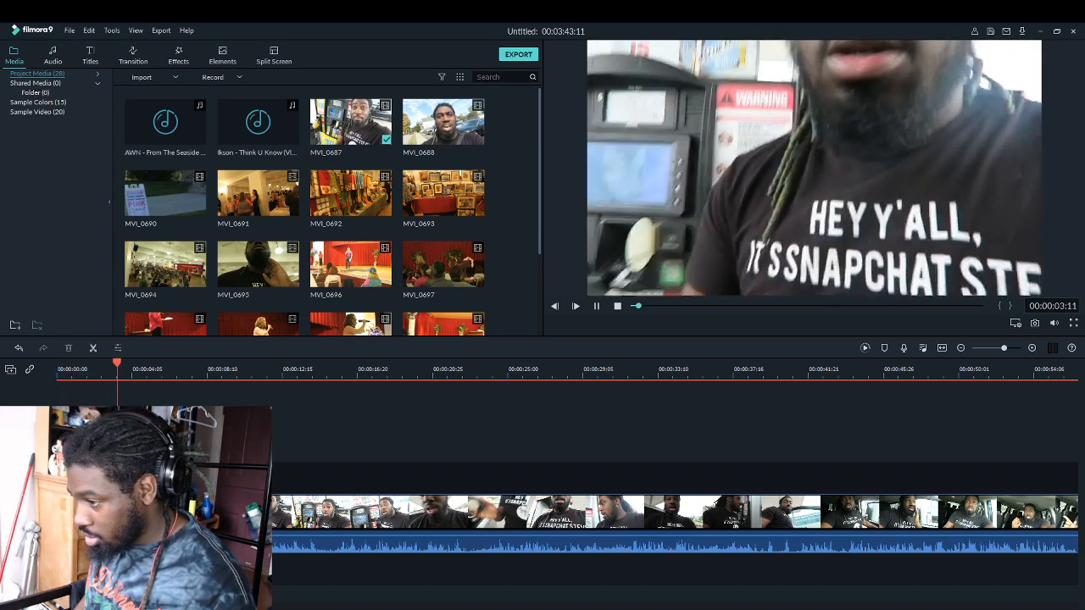
pyautogui.press('space')
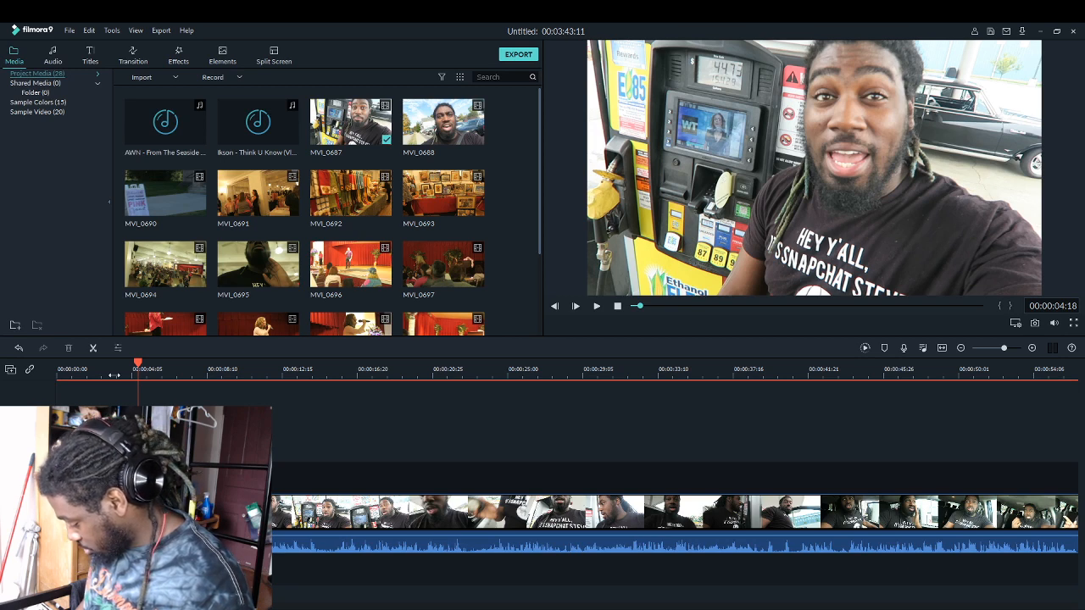
pyautogui.press('space')
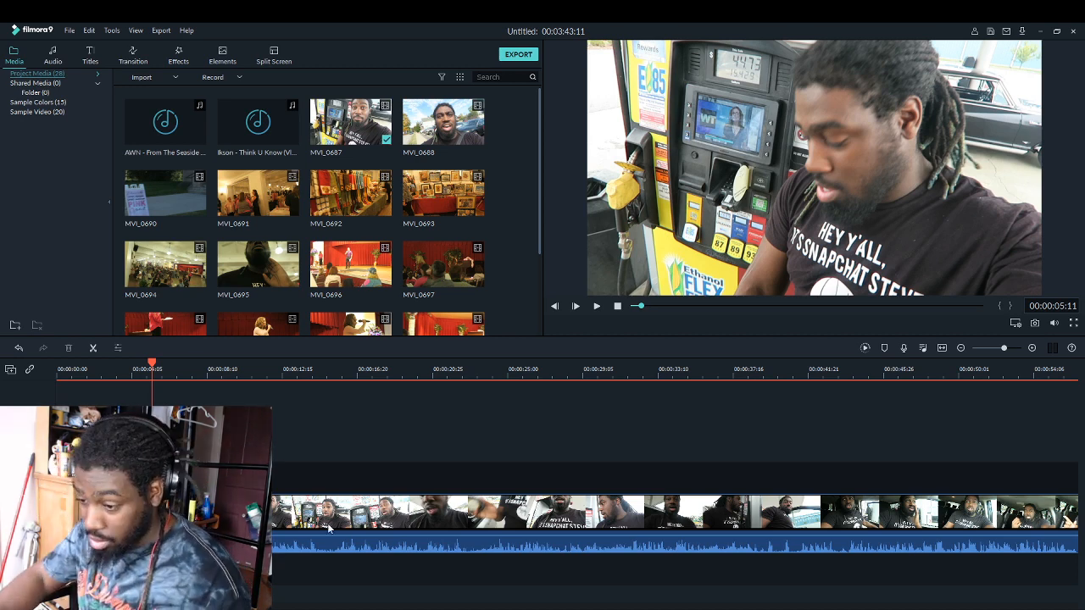
pyautogui.click(631, 308)
pyautogui.press('space')
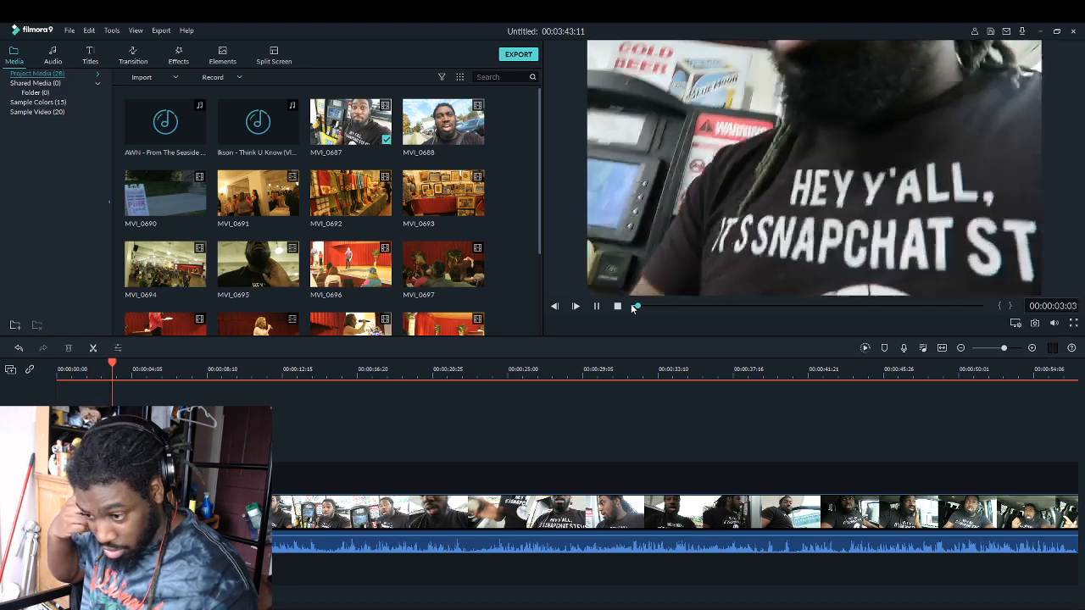
pyautogui.press('space')
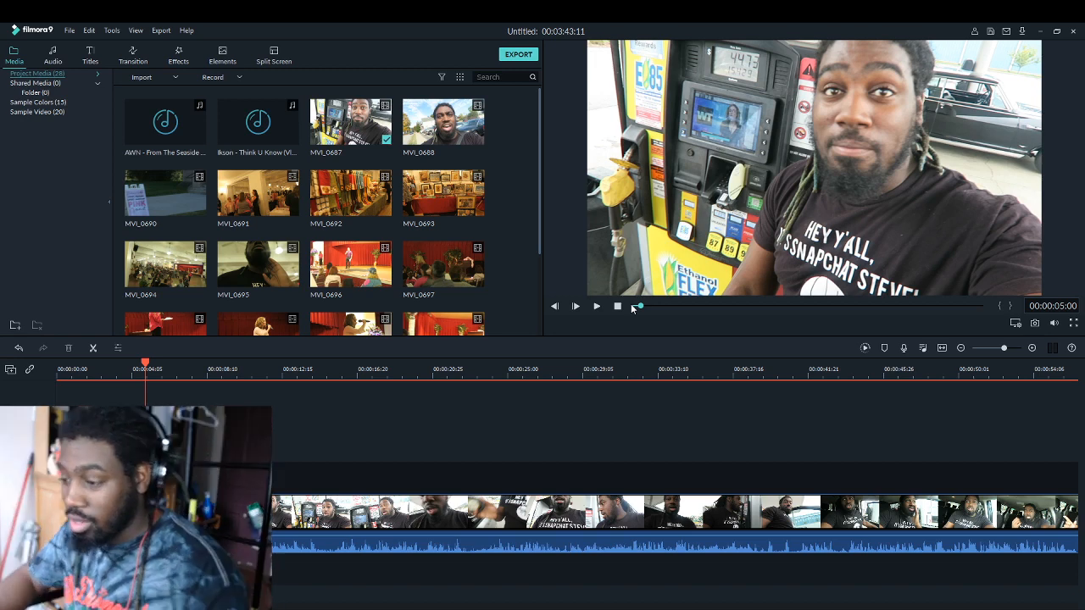
pyautogui.click(617, 307)
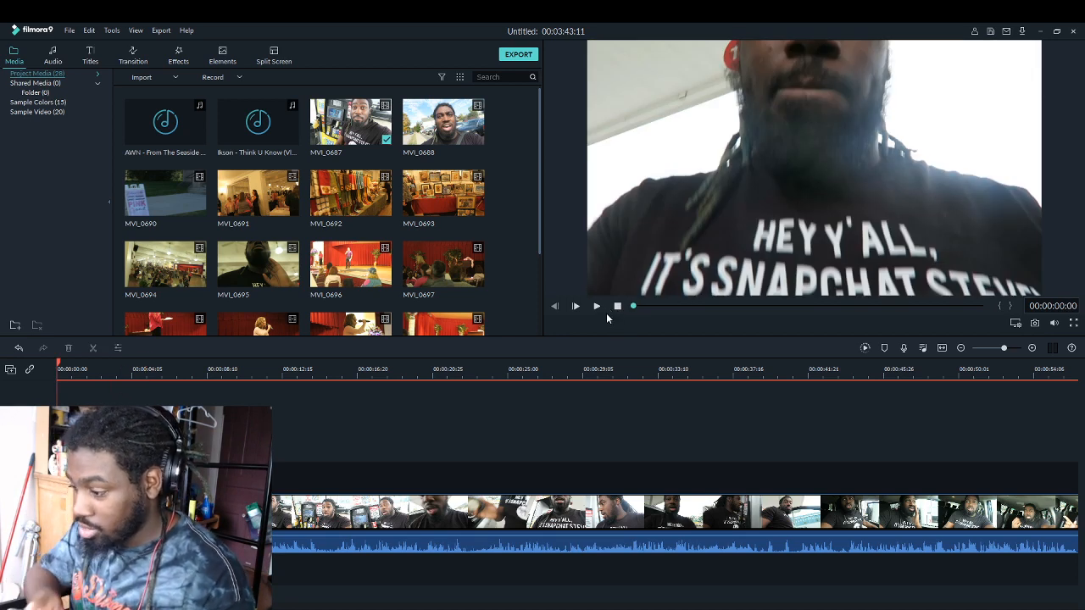
pyautogui.press('space')
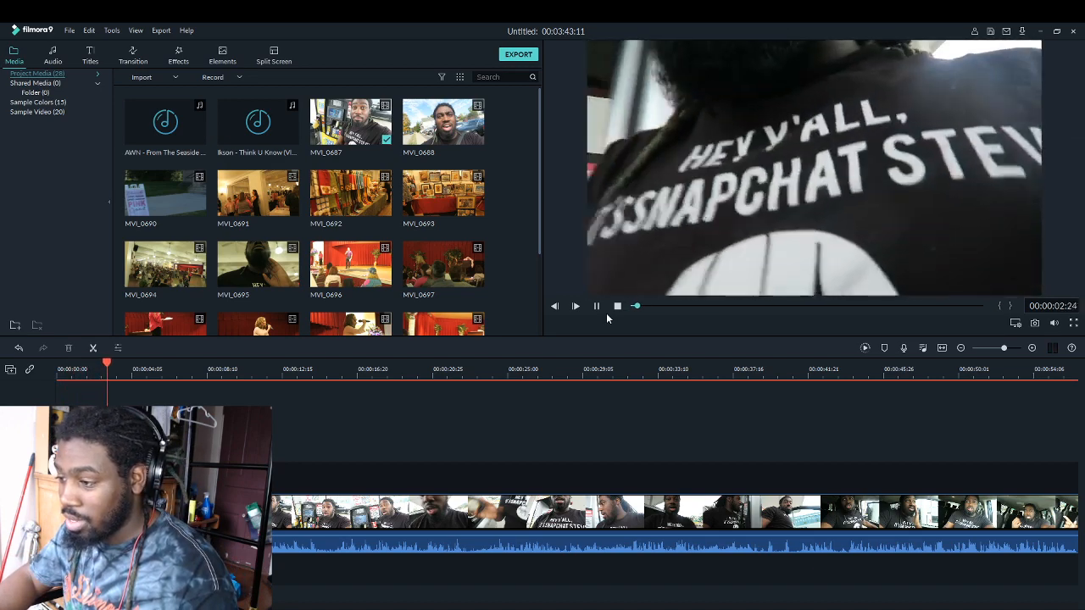
pyautogui.press('space')
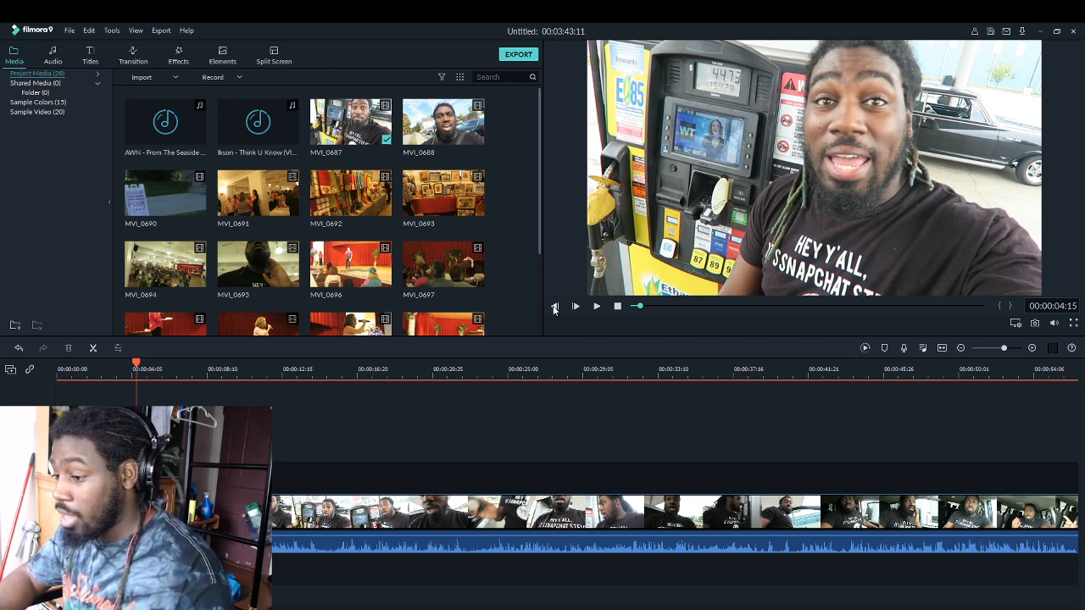
# Try splitting the MVI_0687 clip at 00:00:04:15 and deleting the whole clip from the timeline, undoing each edit
pyautogui.click(93, 349)
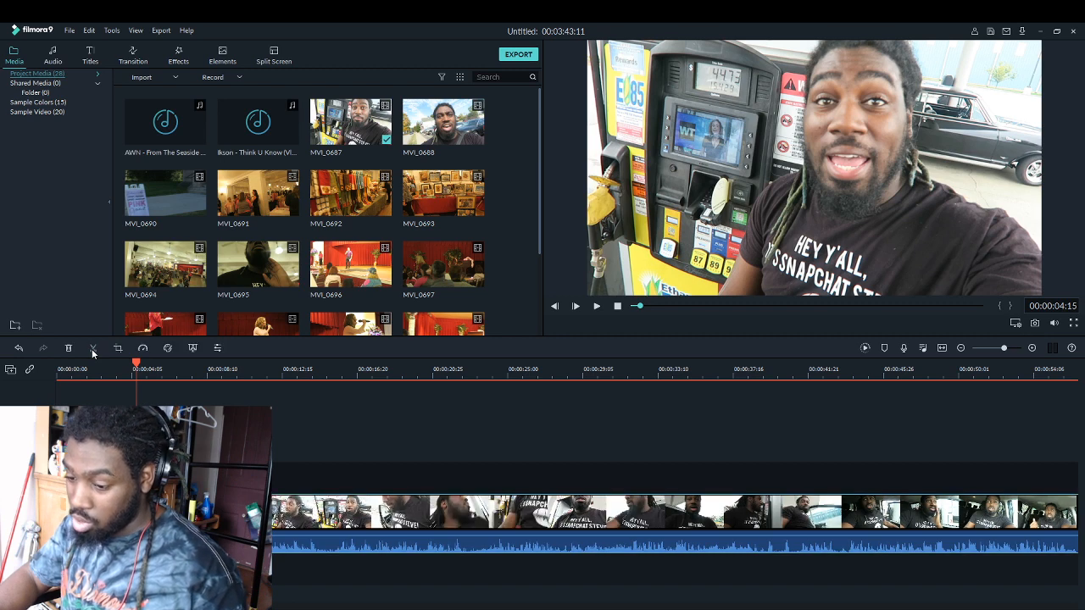
pyautogui.click(18, 348)
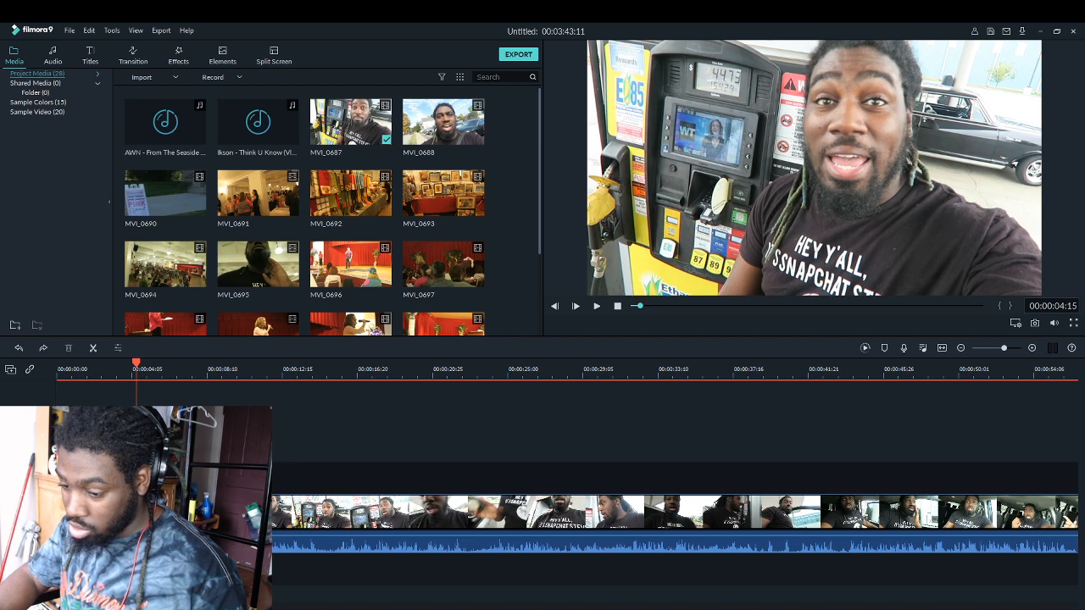
pyautogui.click(170, 512)
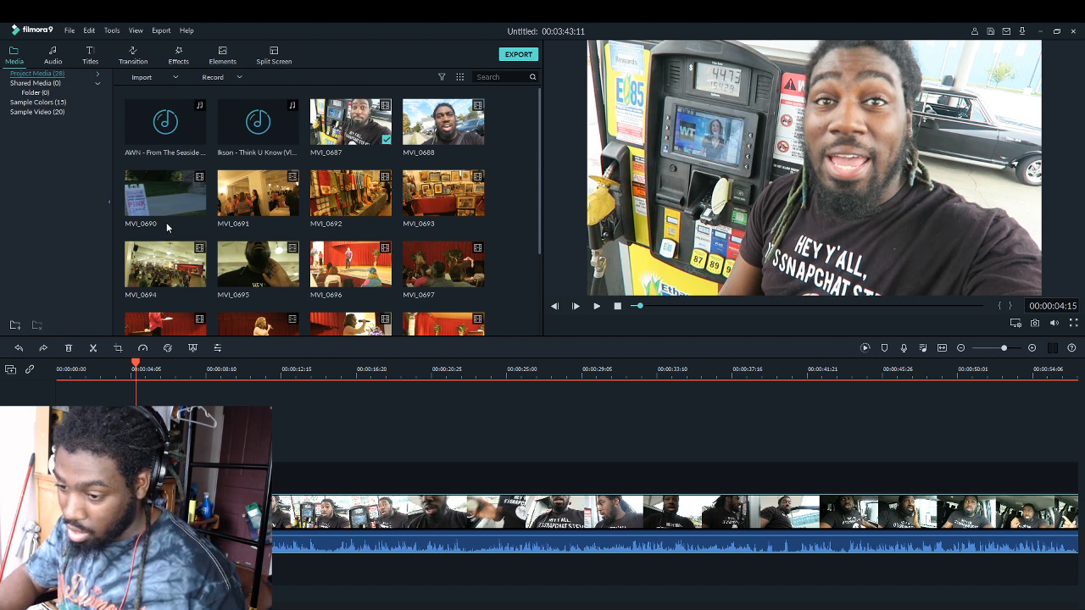
pyautogui.press('Delete')
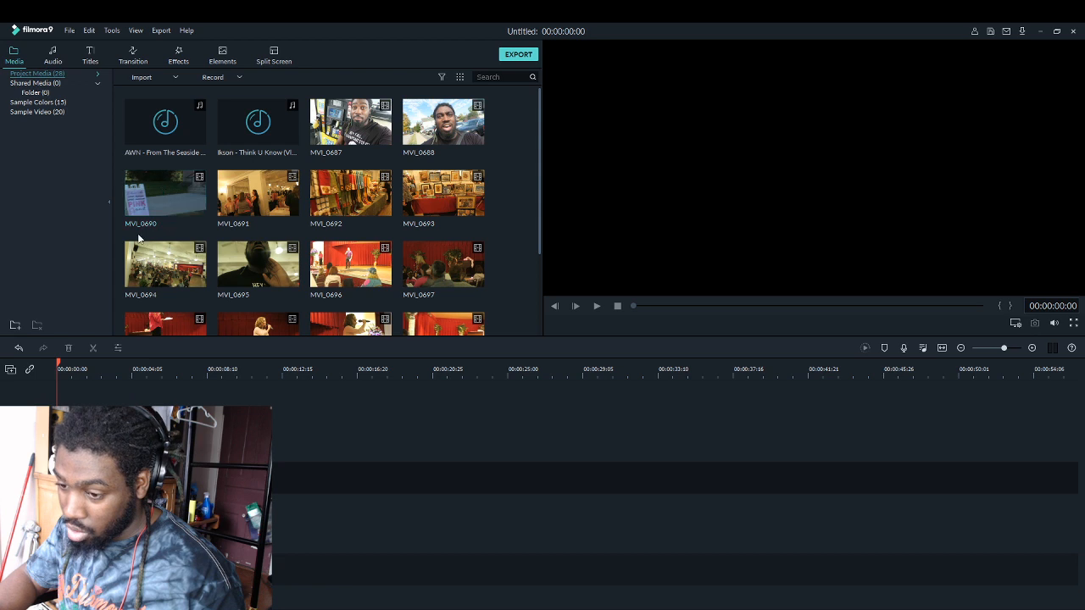
pyautogui.click(18, 347)
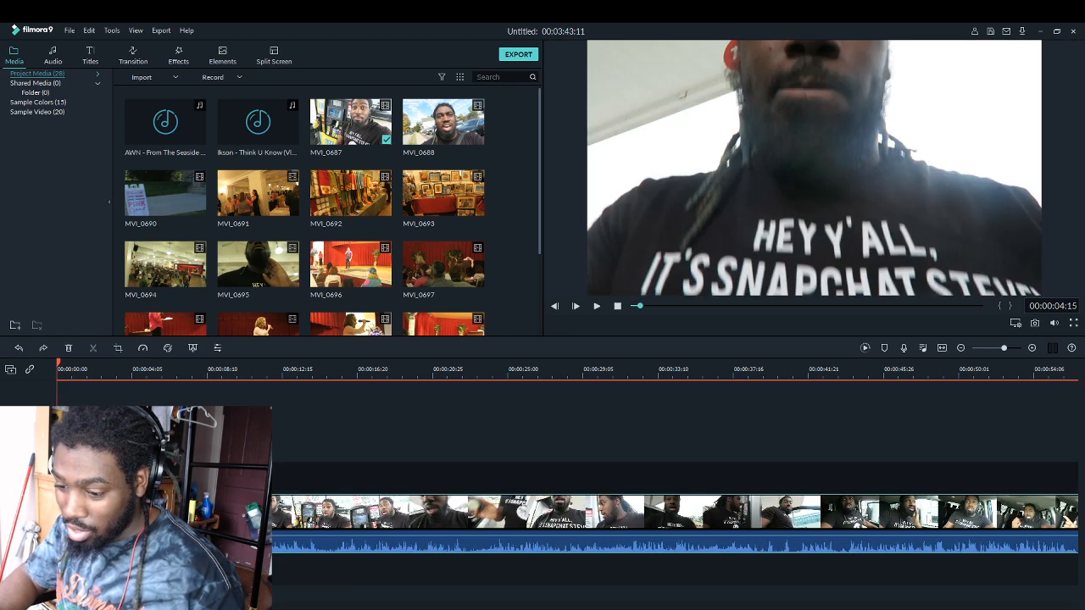
# Find the start of the talking at 00:00:04:14, split the MVI_0687 clip there and delete the opening part
pyautogui.press('space')
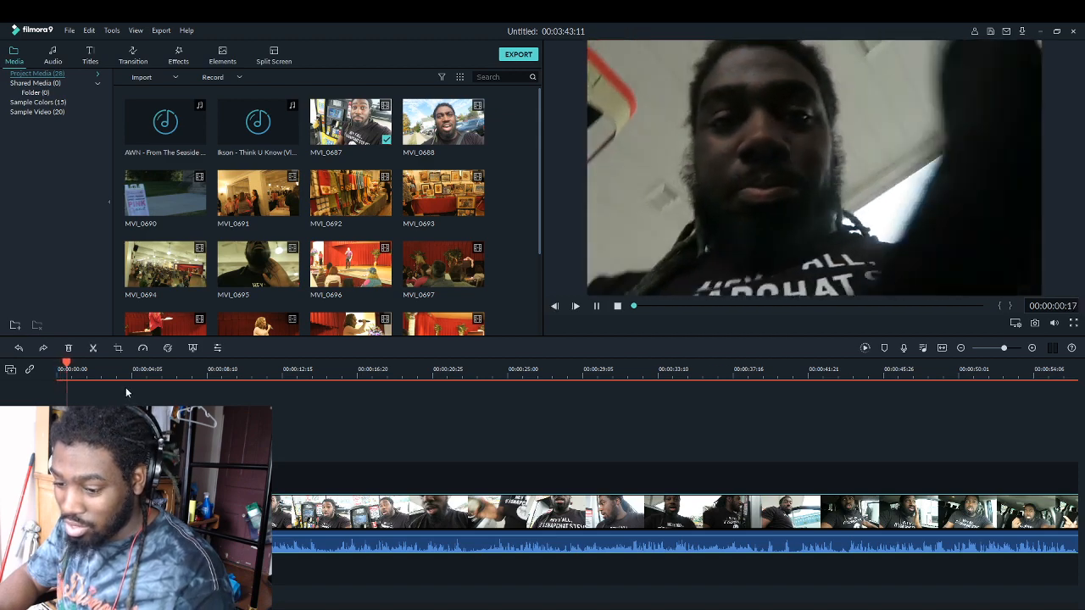
pyautogui.click(147, 371)
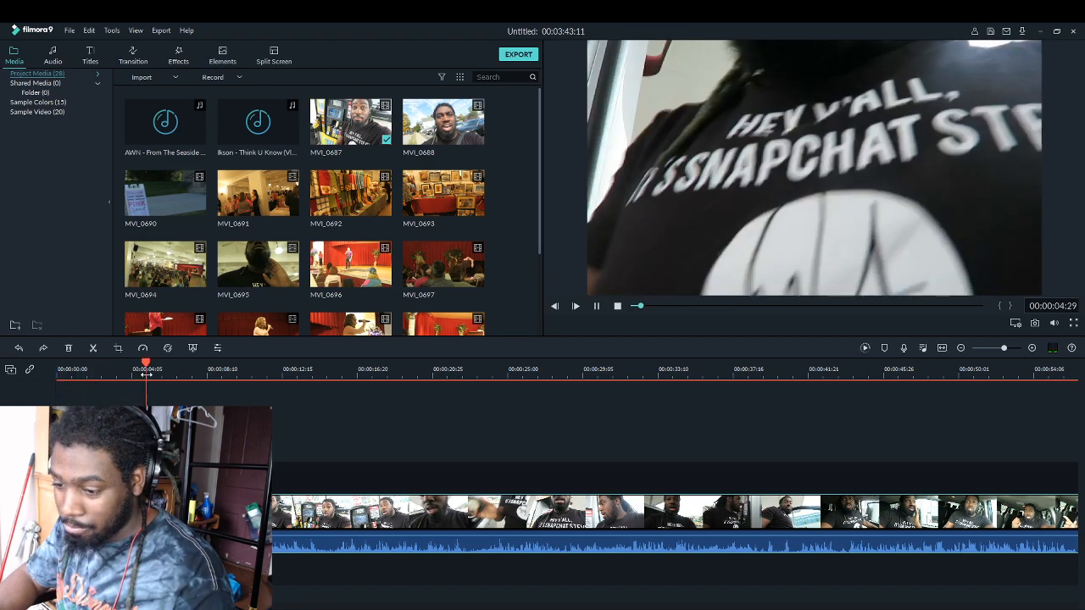
pyautogui.press('space')
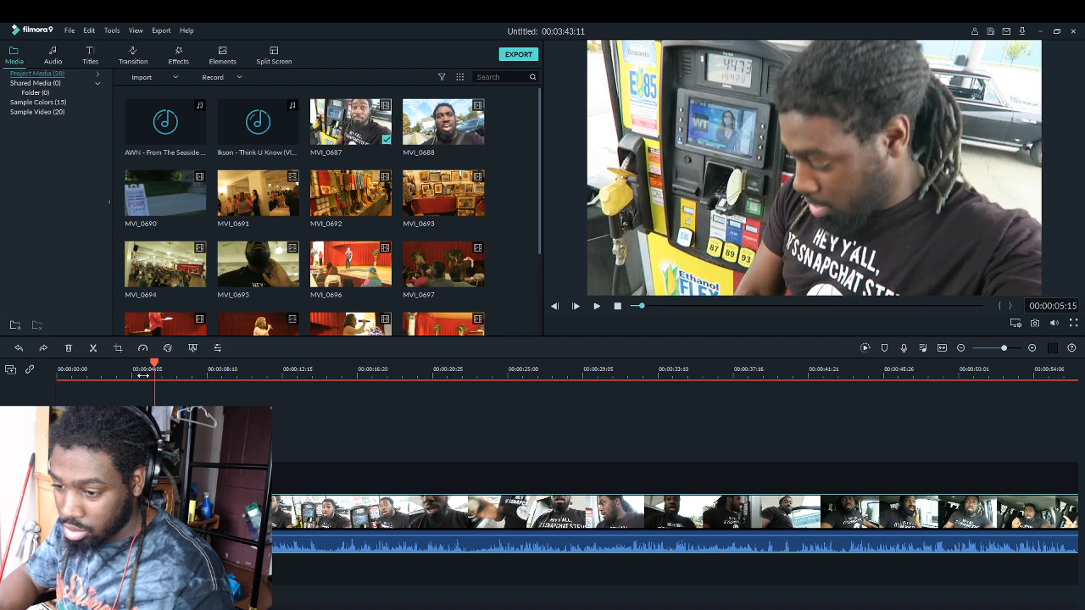
pyautogui.click(140, 376)
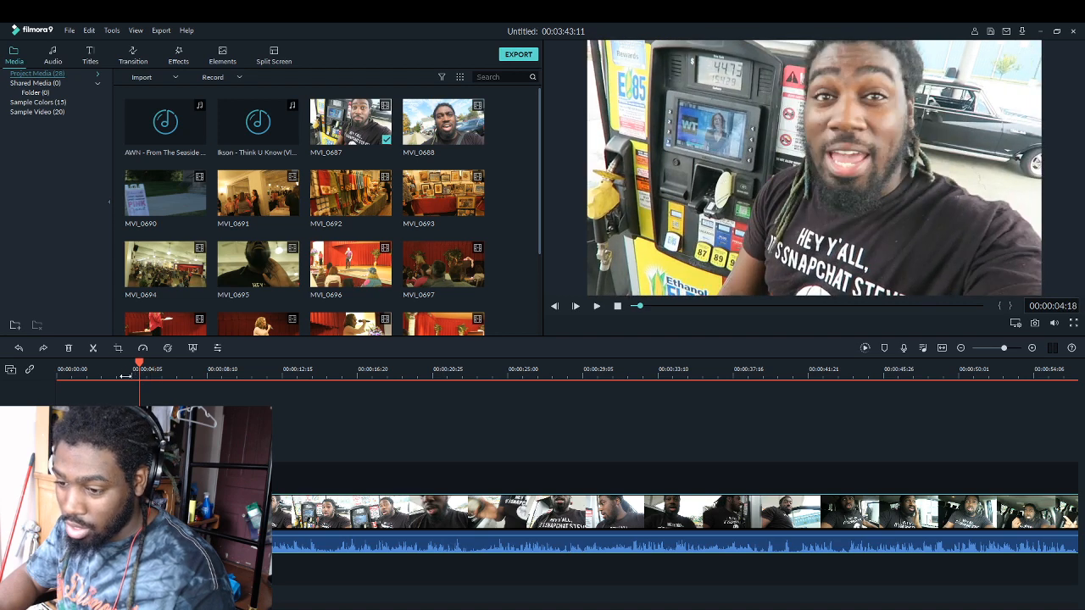
pyautogui.click(129, 373)
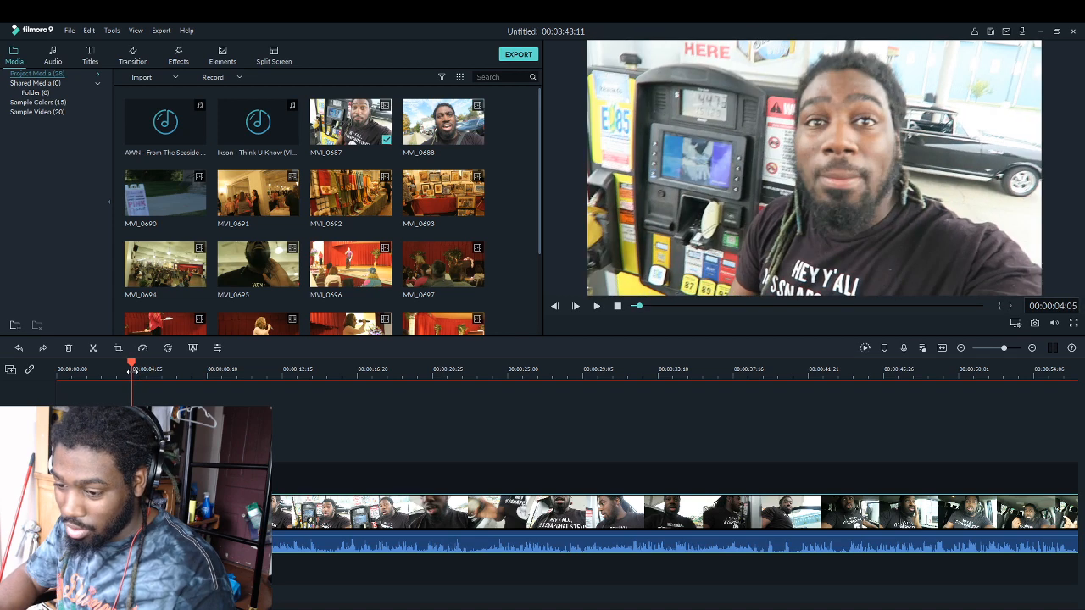
pyautogui.press('space')
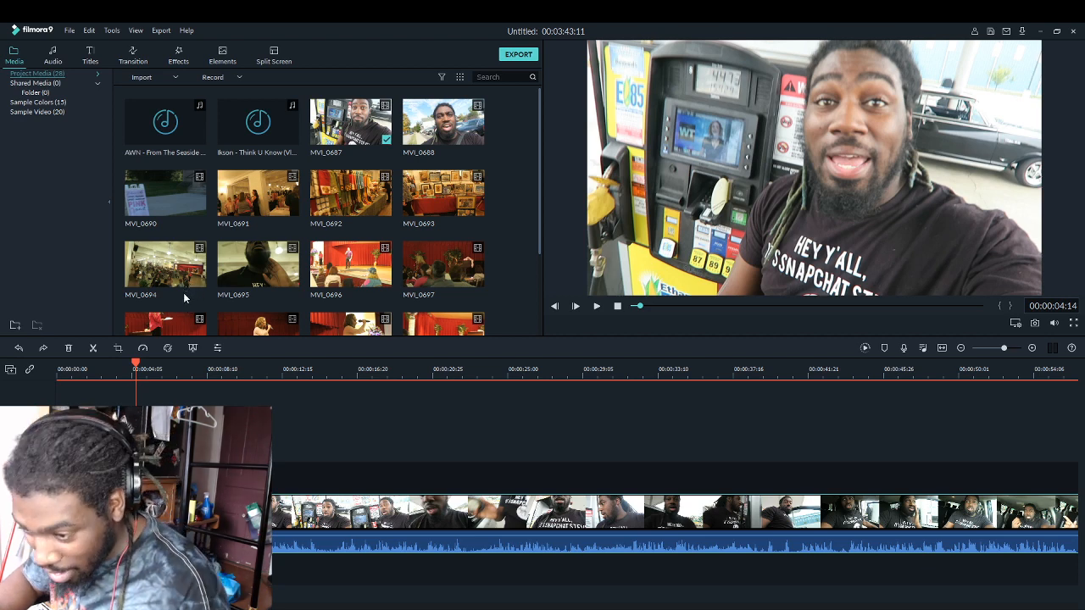
pyautogui.hotkey('ctrl', 'b')
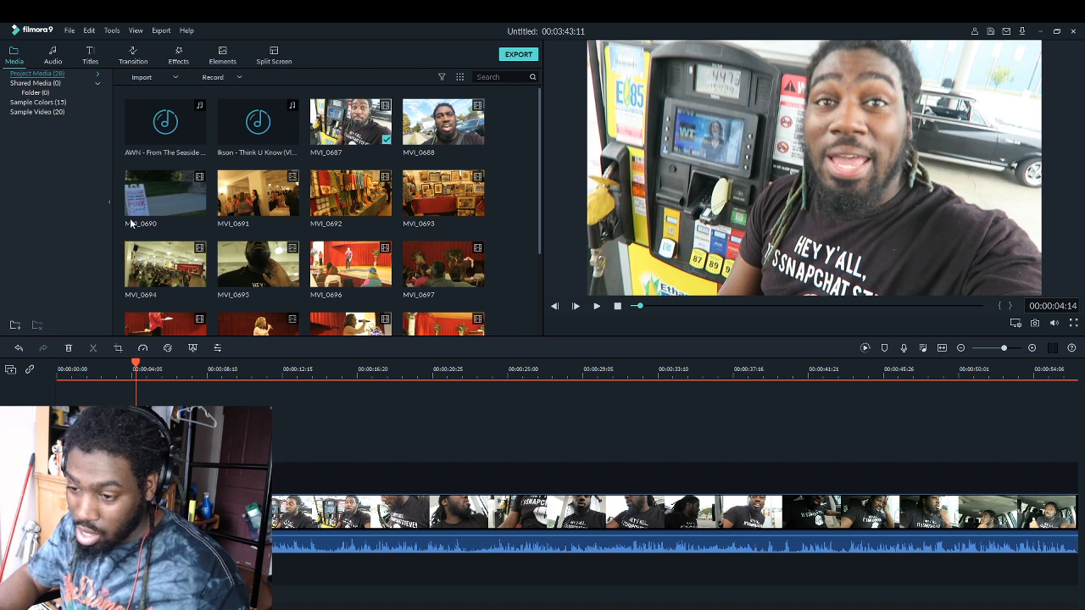
pyautogui.press('Delete')
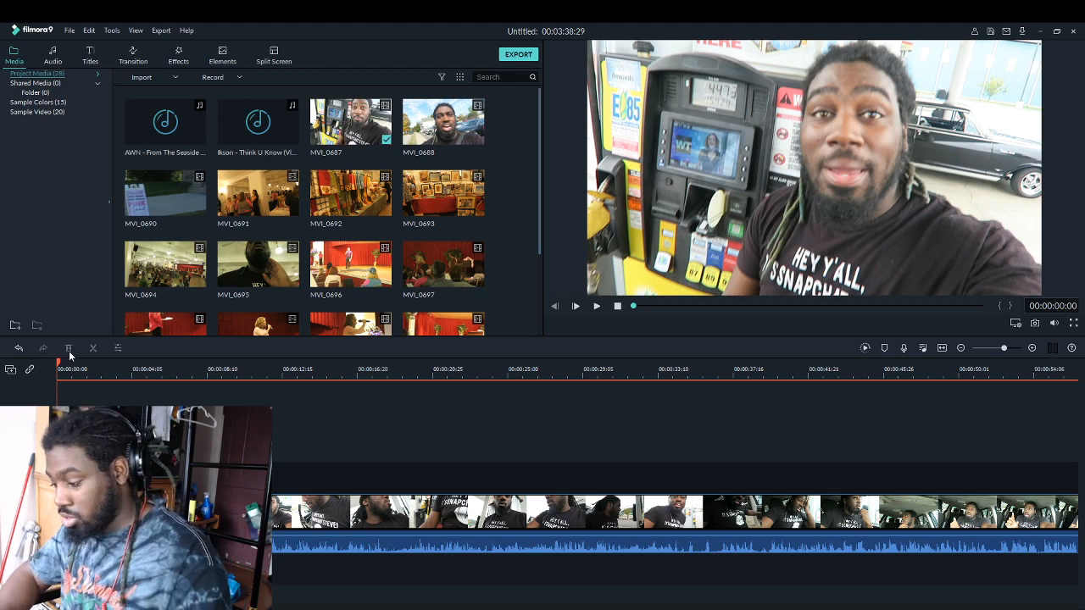
# Play the trimmed clip from its start up to 00:00:32:28 and split it there
pyautogui.press('space')
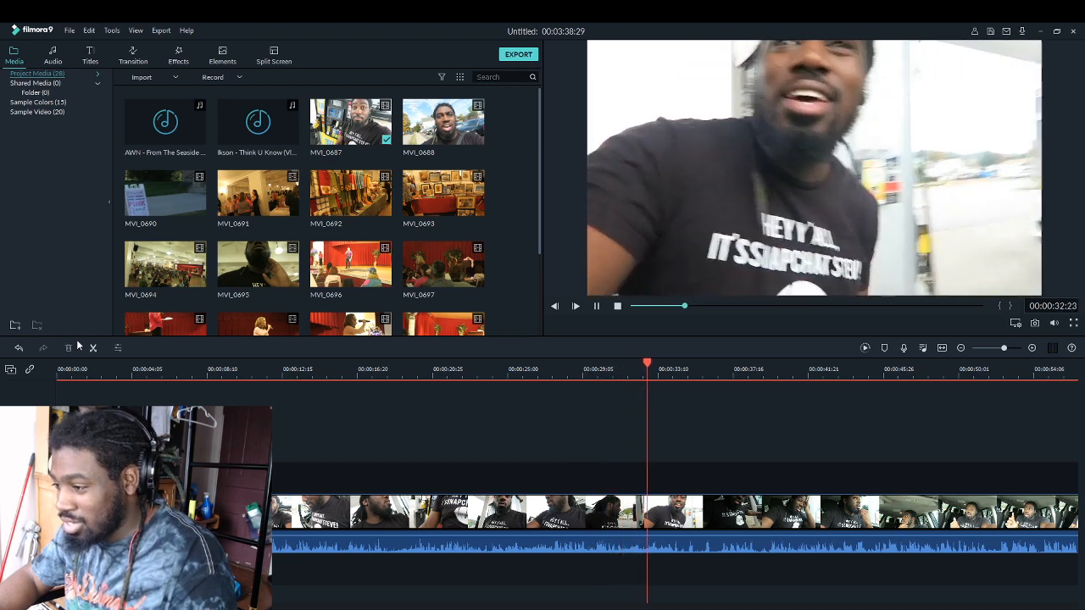
pyautogui.press('space')
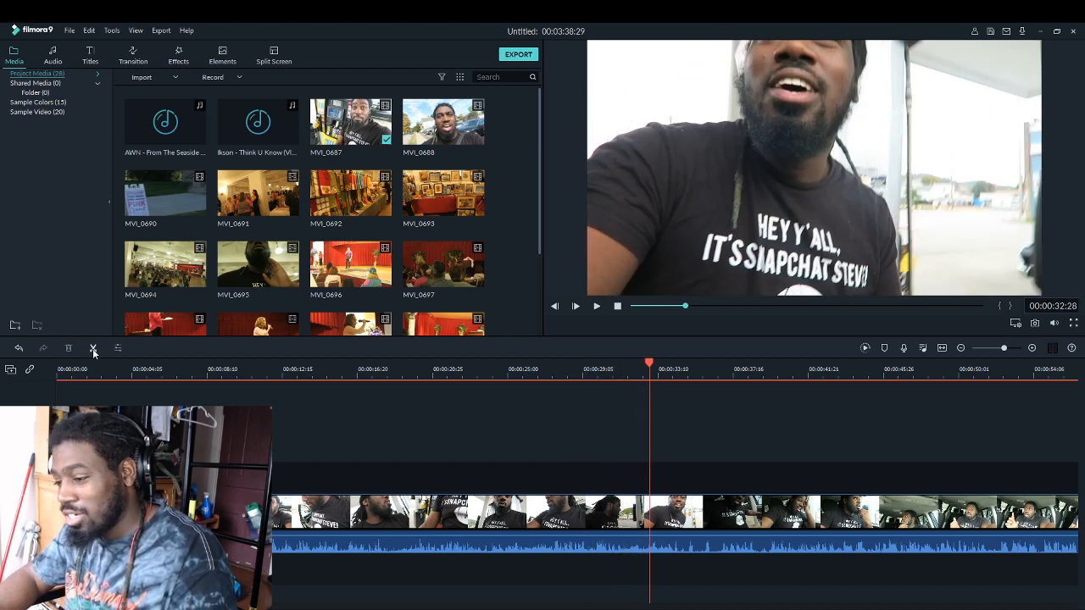
pyautogui.click(94, 349)
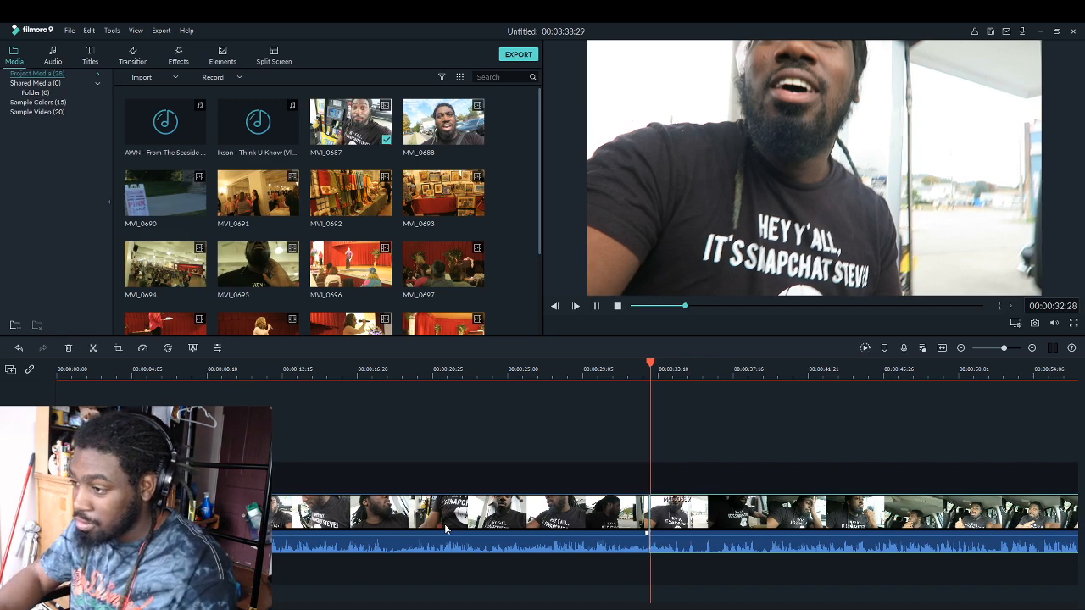
# Review the in-car footage up to about 00:01:17, return to 00:00:58:19 and split the clip there
pyautogui.press('space')
pyautogui.click(688, 512)
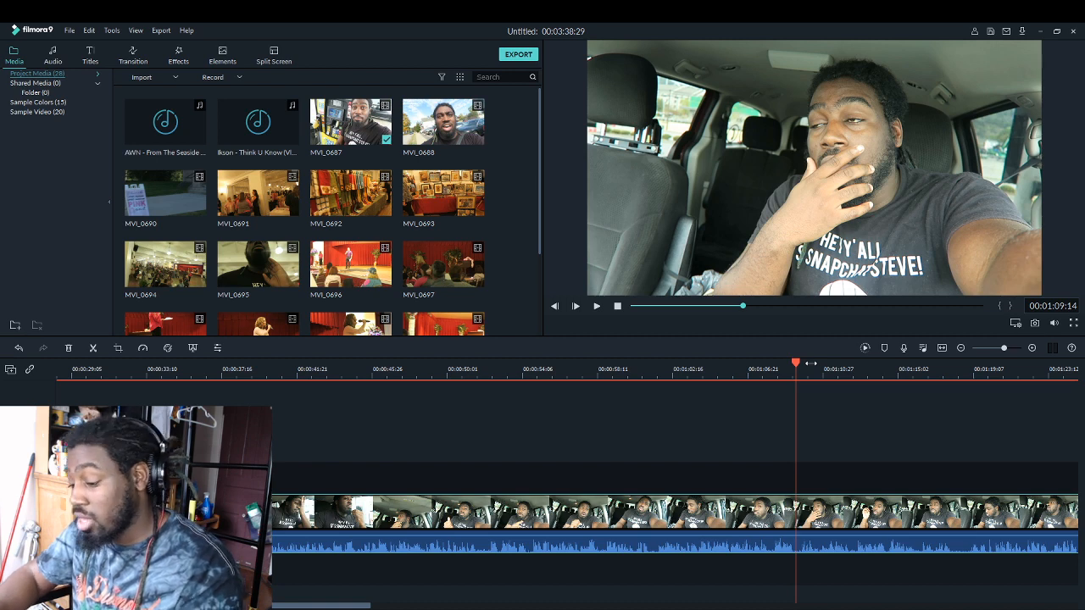
pyautogui.press('space')
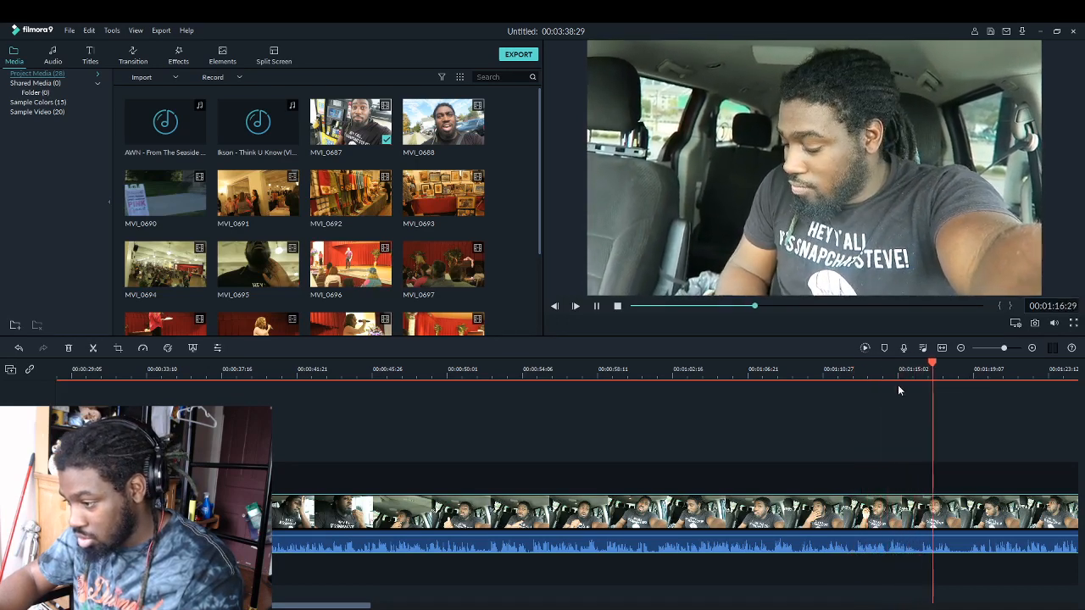
pyautogui.click(714, 375)
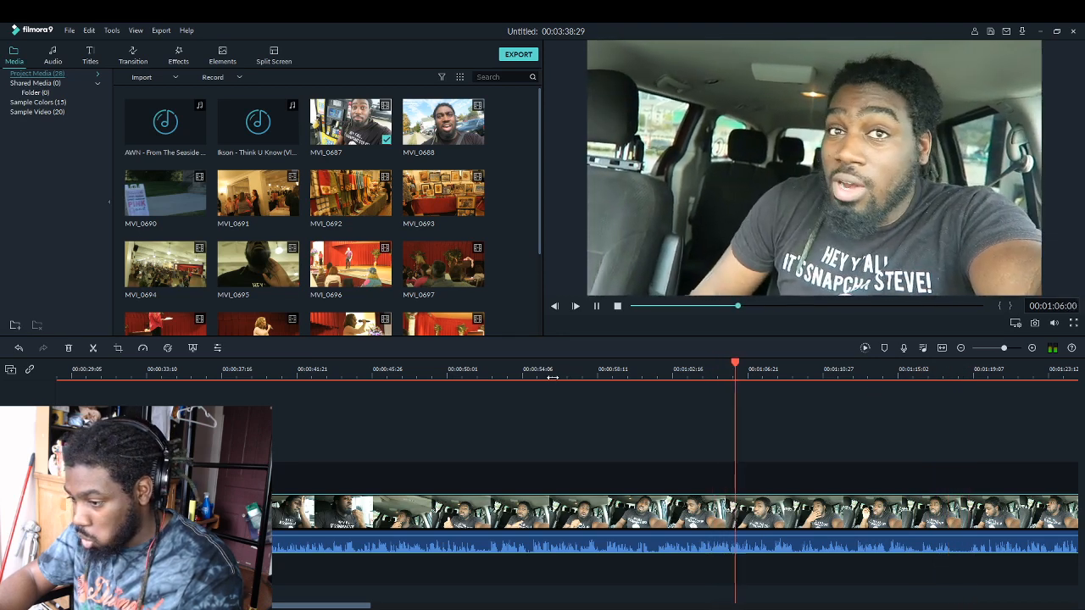
pyautogui.click(542, 375)
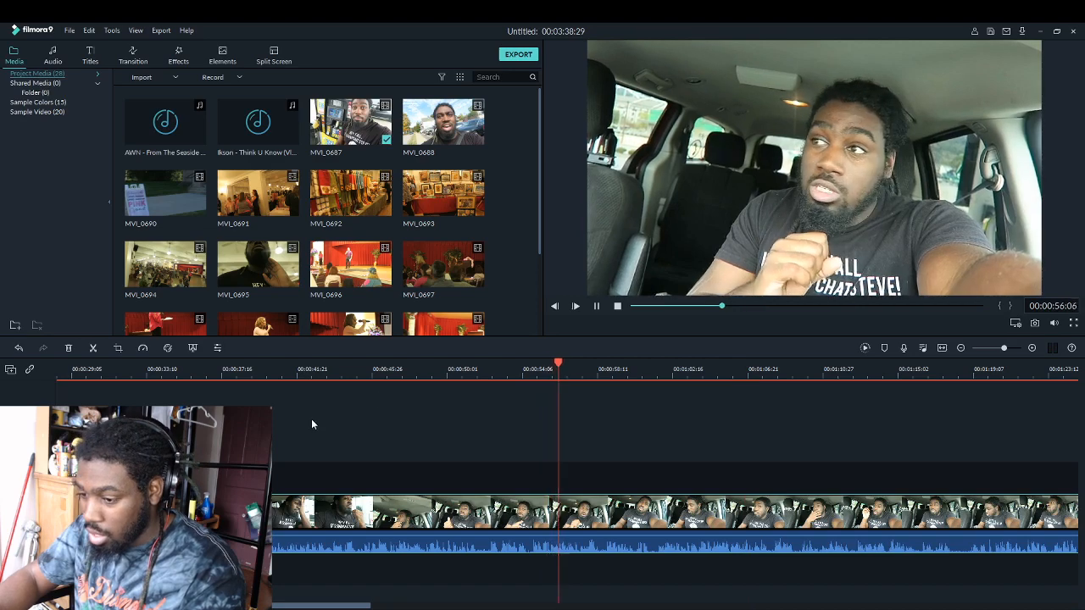
pyautogui.click(135, 373)
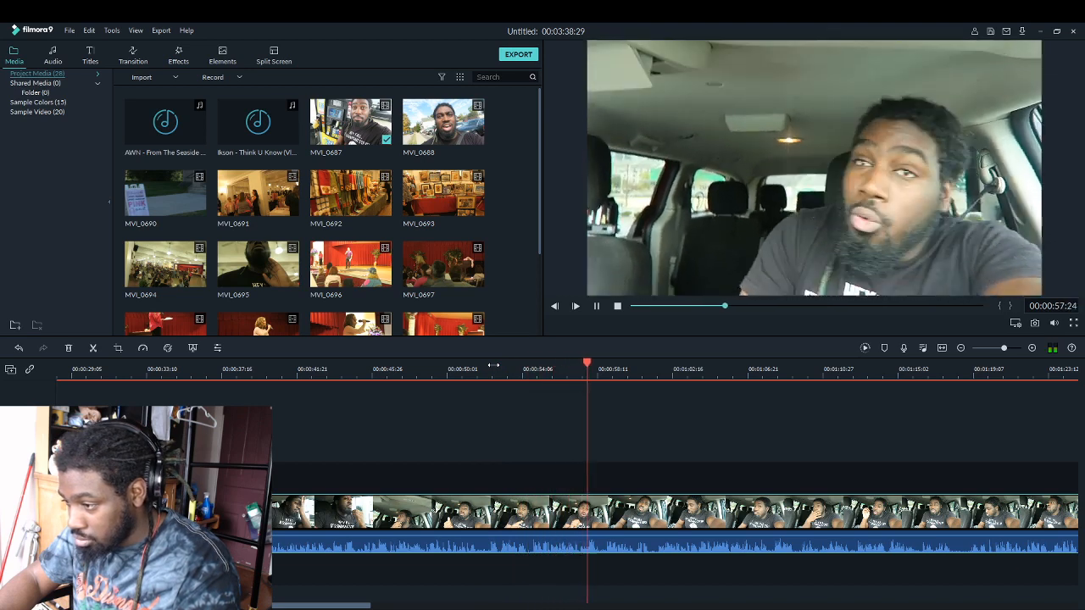
pyautogui.press('space')
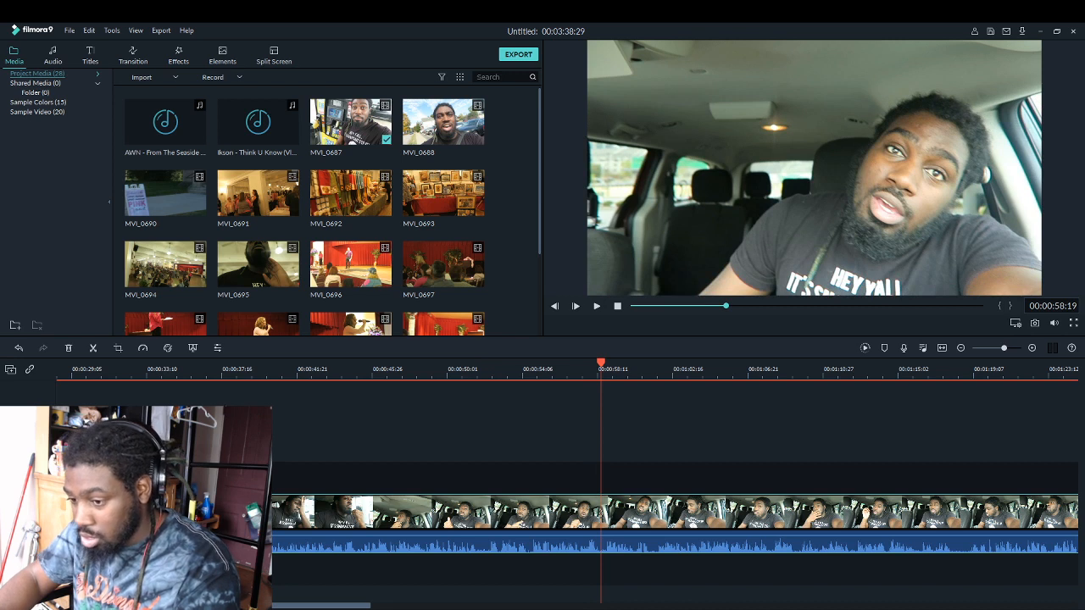
pyautogui.click(94, 349)
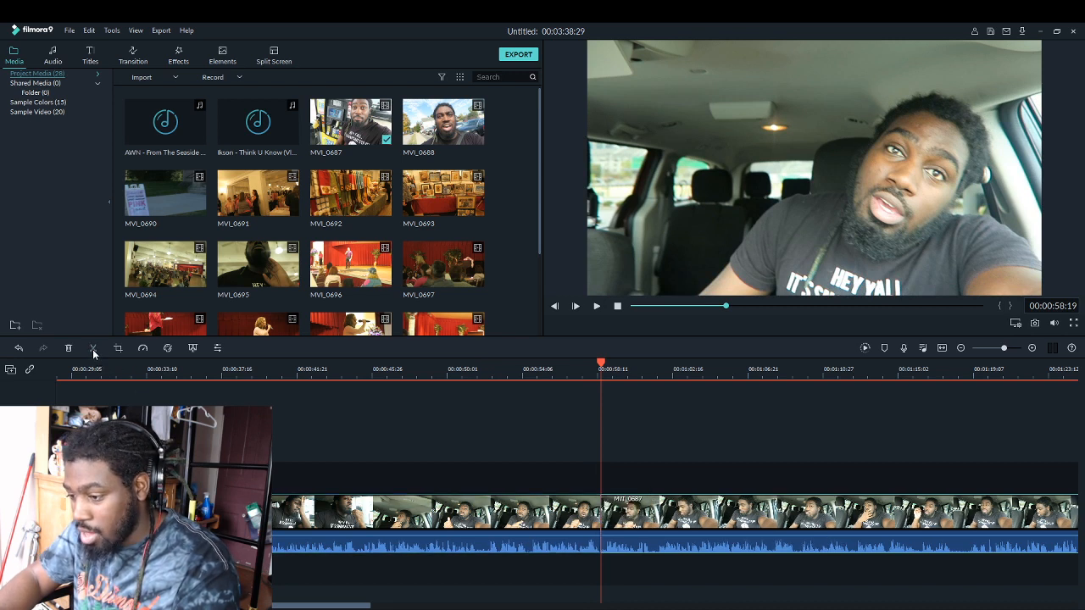
# Review the in-car footage between about 00:01:09 and 00:01:25, pausing at 00:01:15:28
pyautogui.click(792, 372)
pyautogui.press('space')
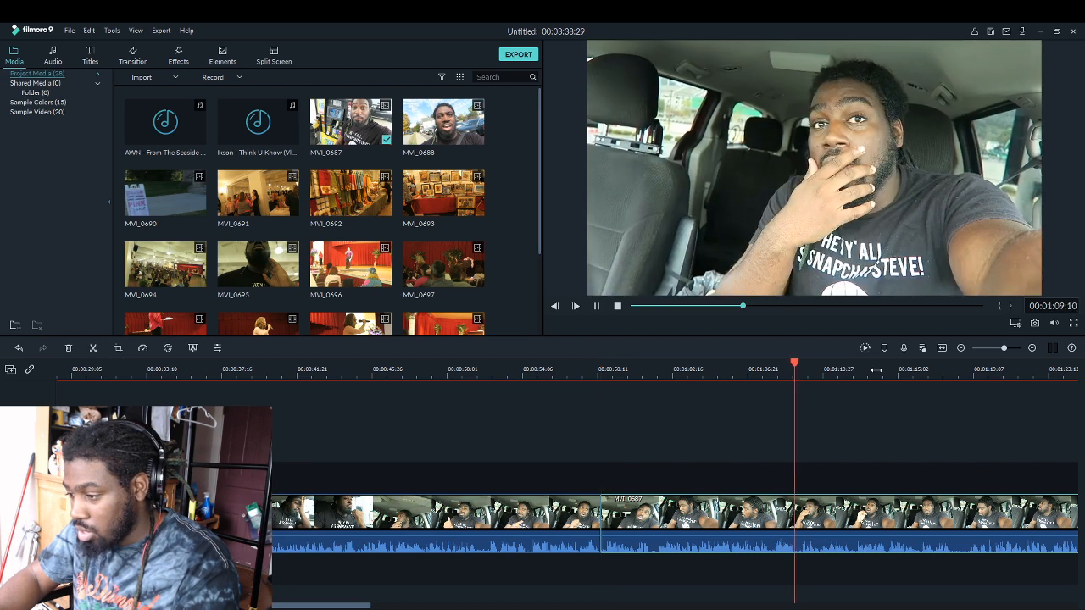
pyautogui.click(963, 371)
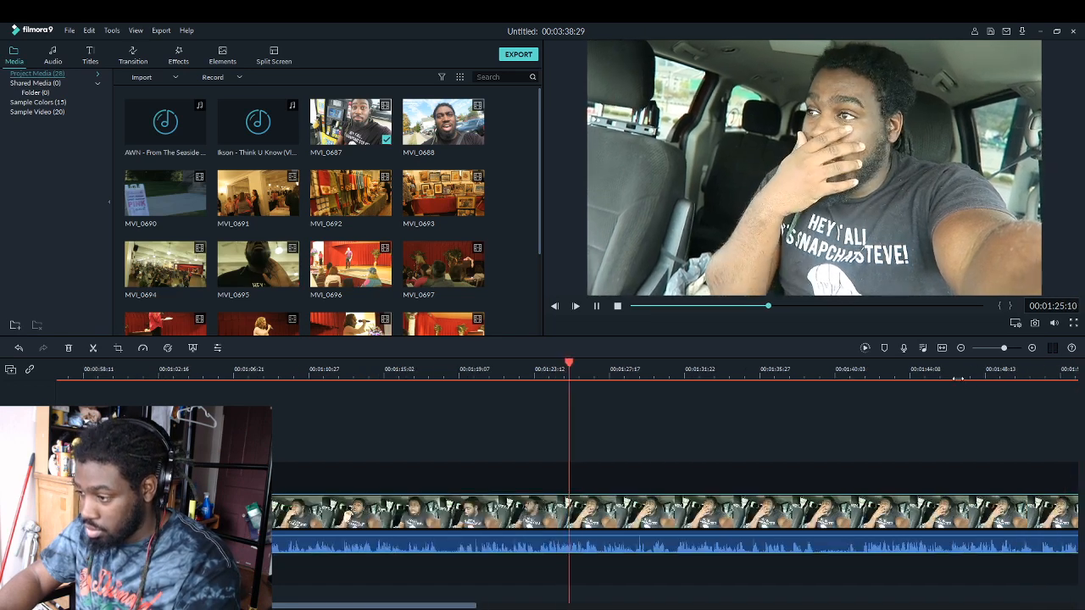
pyautogui.click(415, 369)
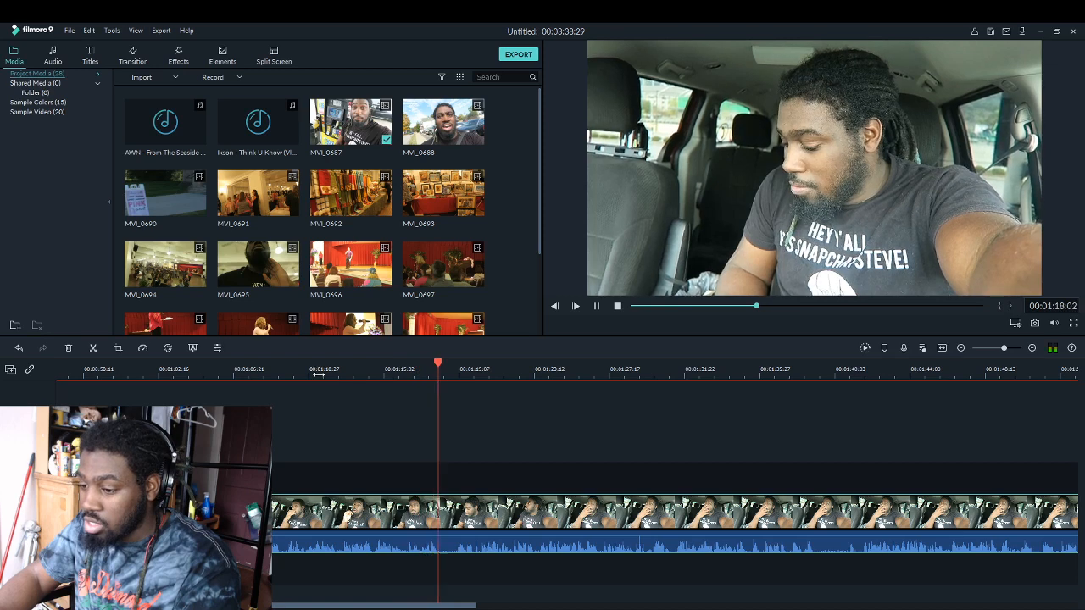
pyautogui.click(318, 369)
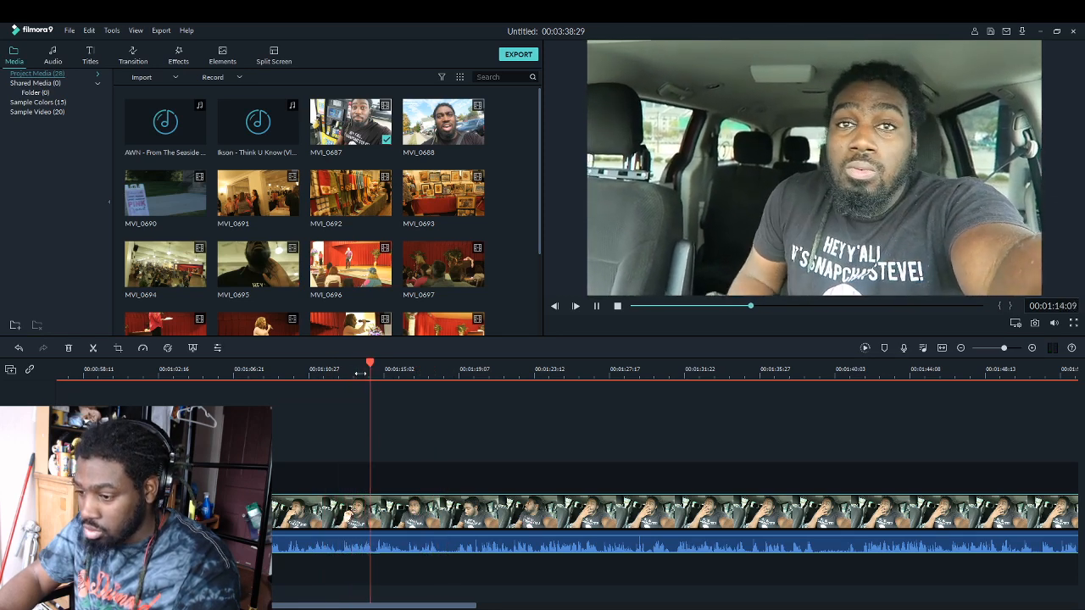
pyautogui.press('space')
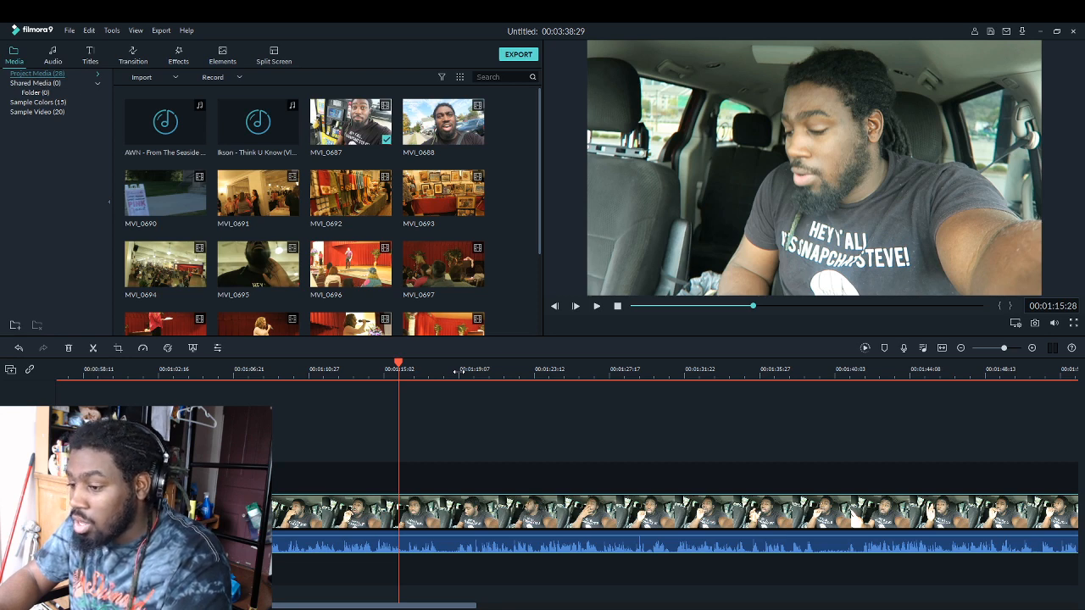
# Find the end of the unwanted talking at 00:01:20:13, split the MVI_0687 clip there and delete the section starting at 00:00:58:19
pyautogui.click(429, 370)
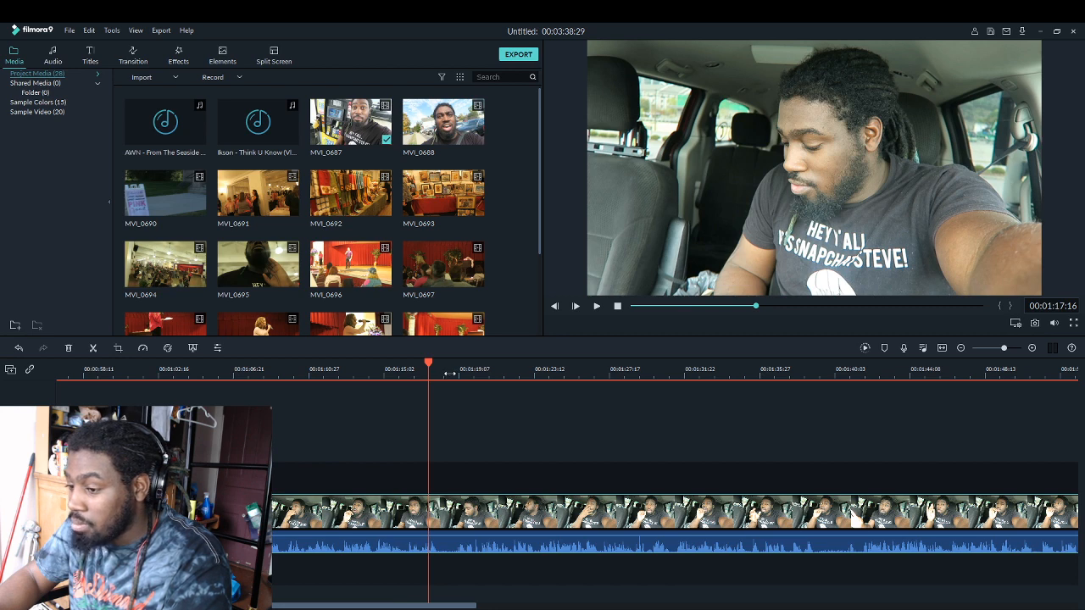
pyautogui.click(459, 370)
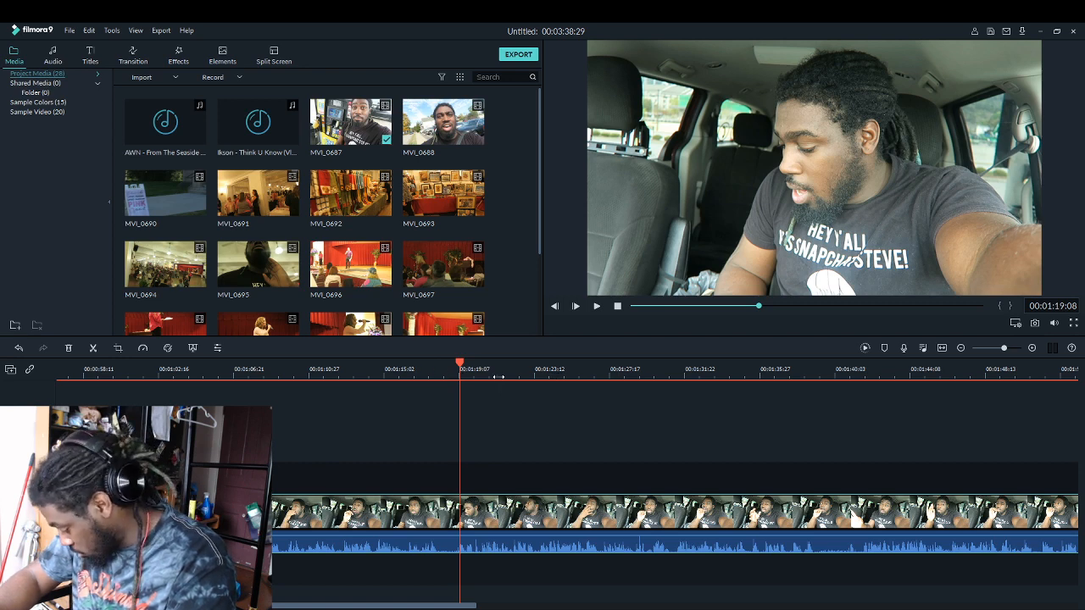
pyautogui.press('space')
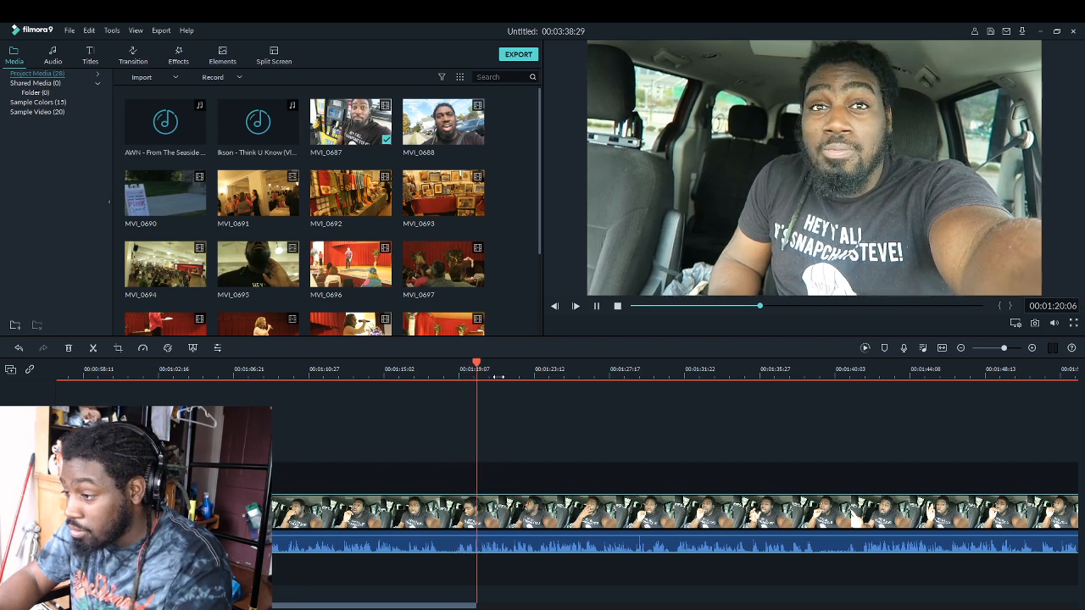
pyautogui.press('space')
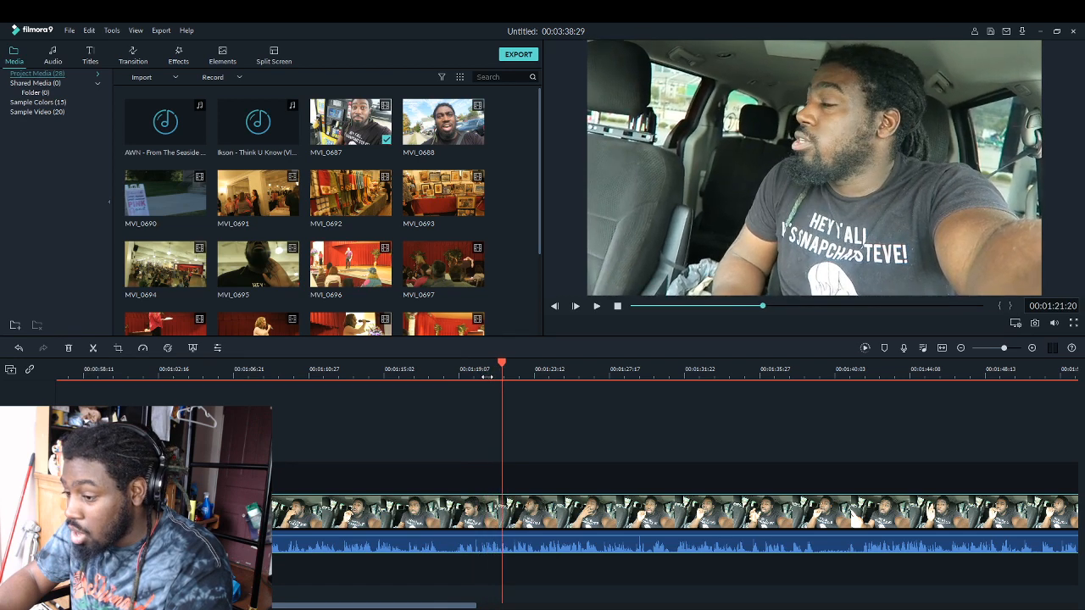
pyautogui.click(487, 376)
pyautogui.press('space')
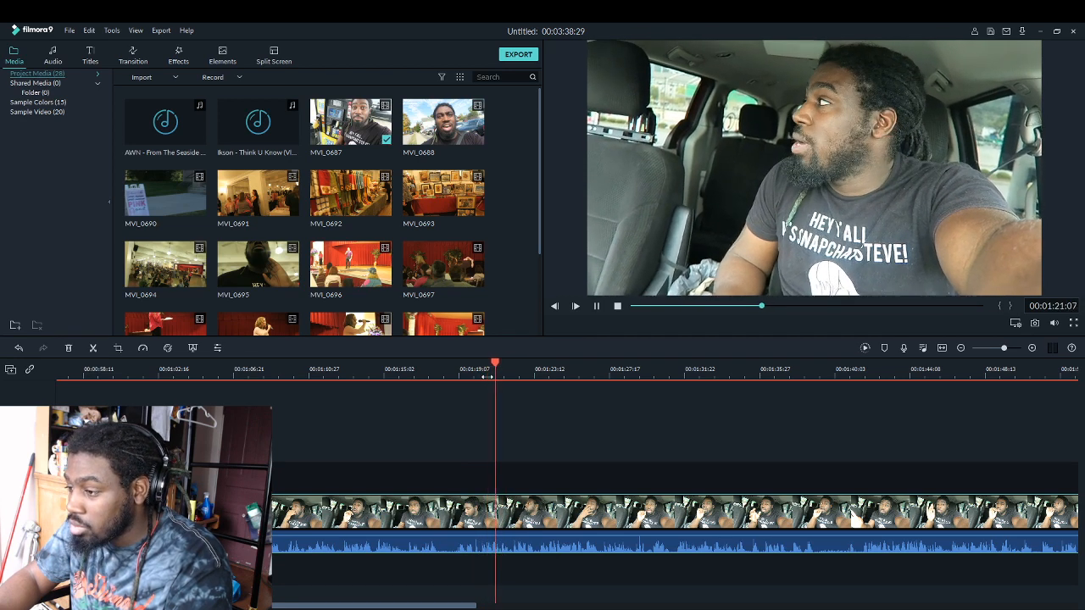
pyautogui.click(476, 377)
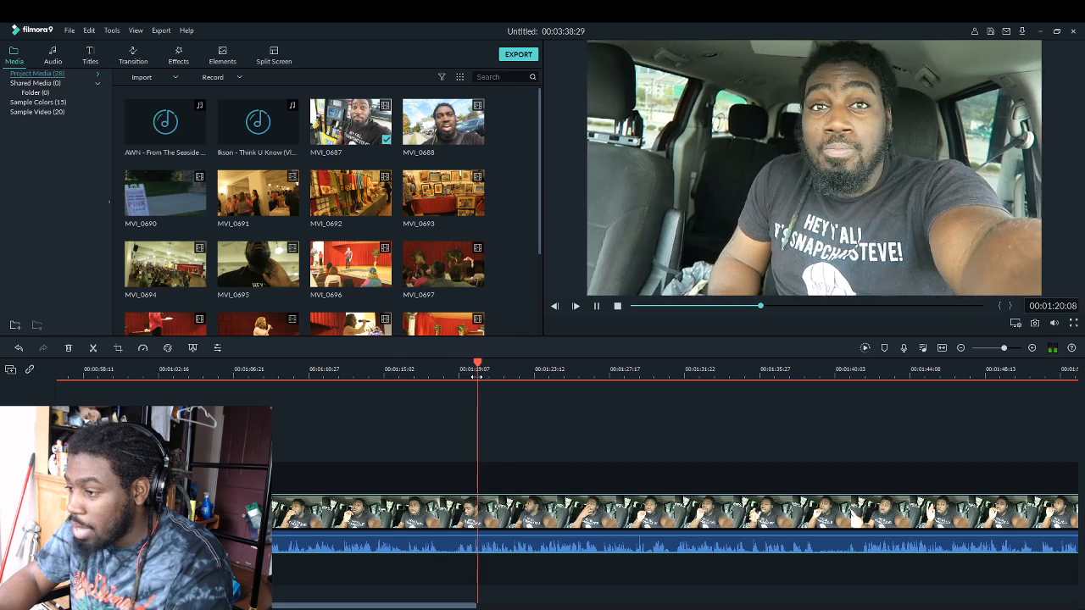
pyautogui.click(477, 377)
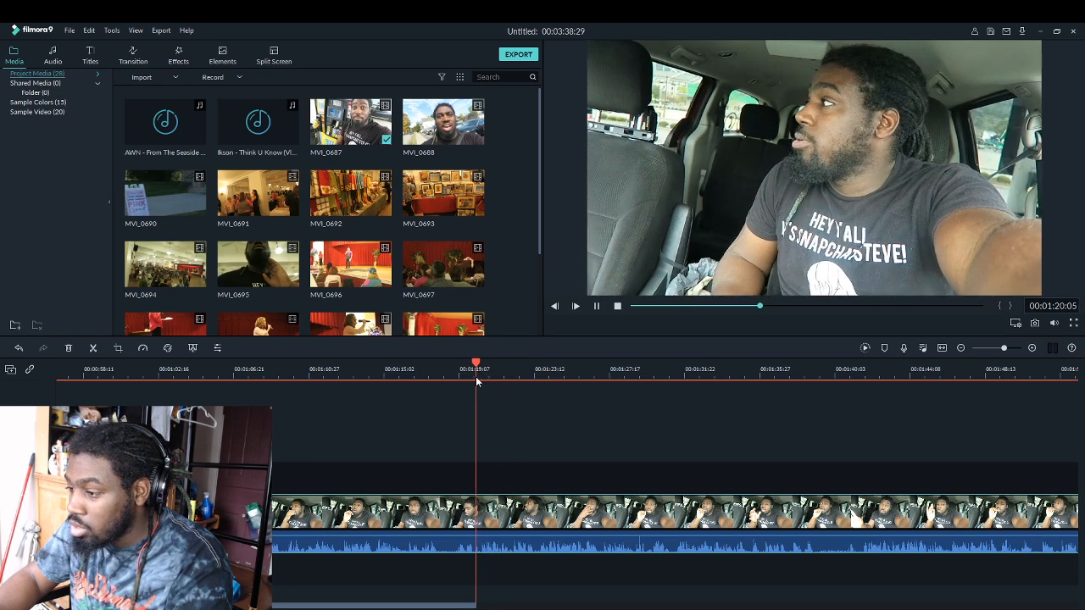
pyautogui.press('space')
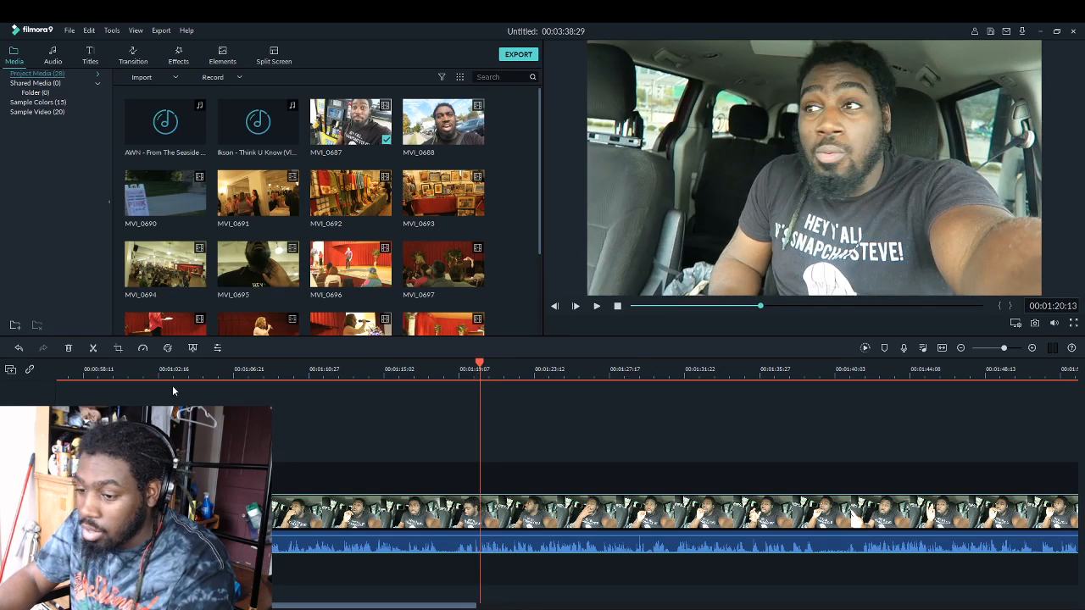
pyautogui.click(93, 349)
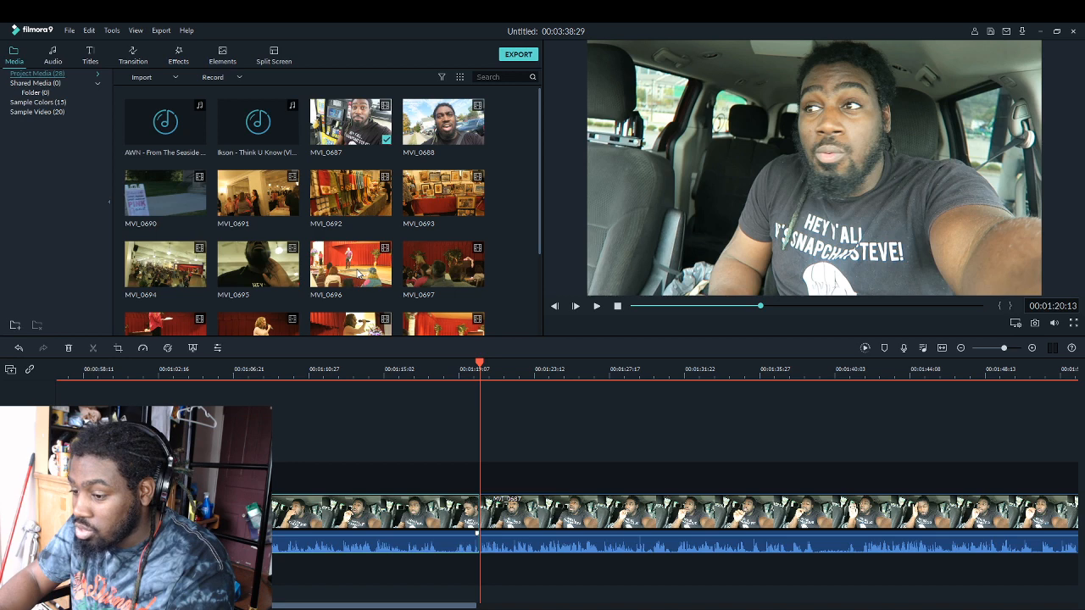
pyautogui.press('Delete')
# Play on through the remaining in-car footage, return to 00:01:15:28 and split the clip there
pyautogui.press('space')
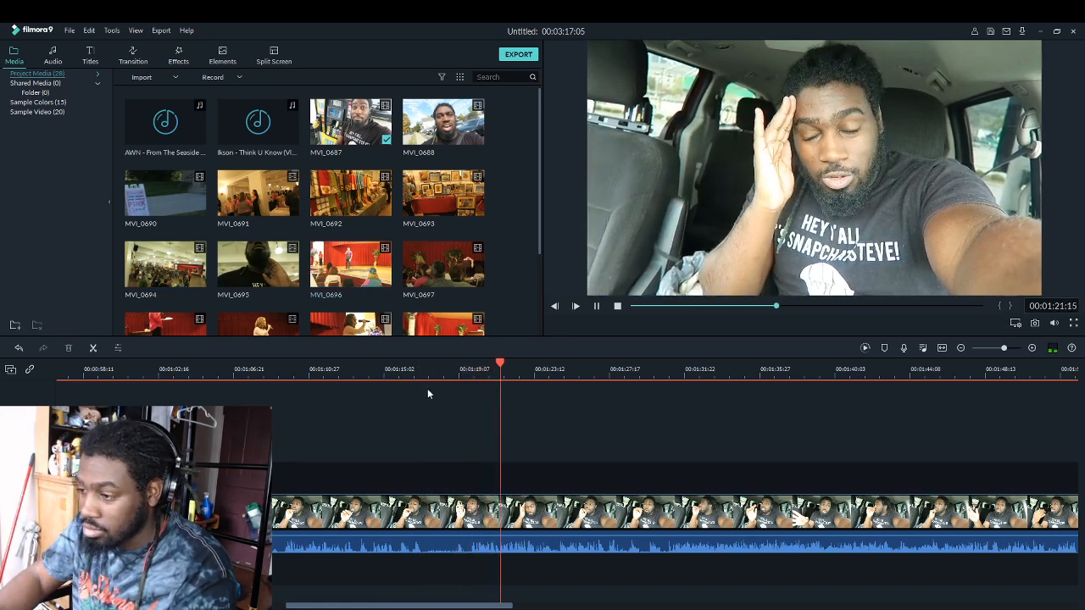
pyautogui.click(328, 369)
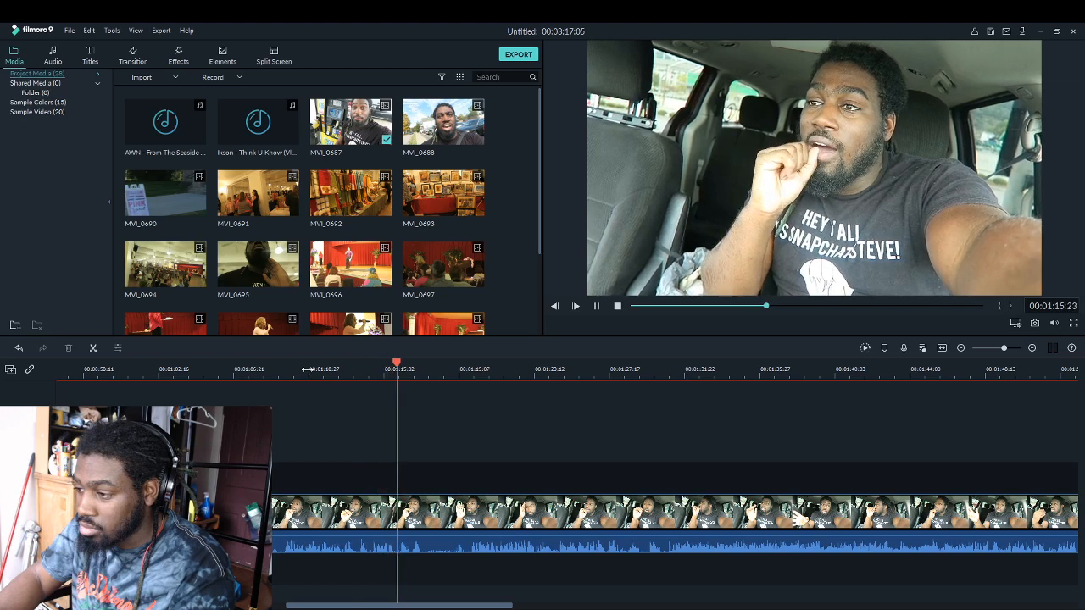
pyautogui.press('space')
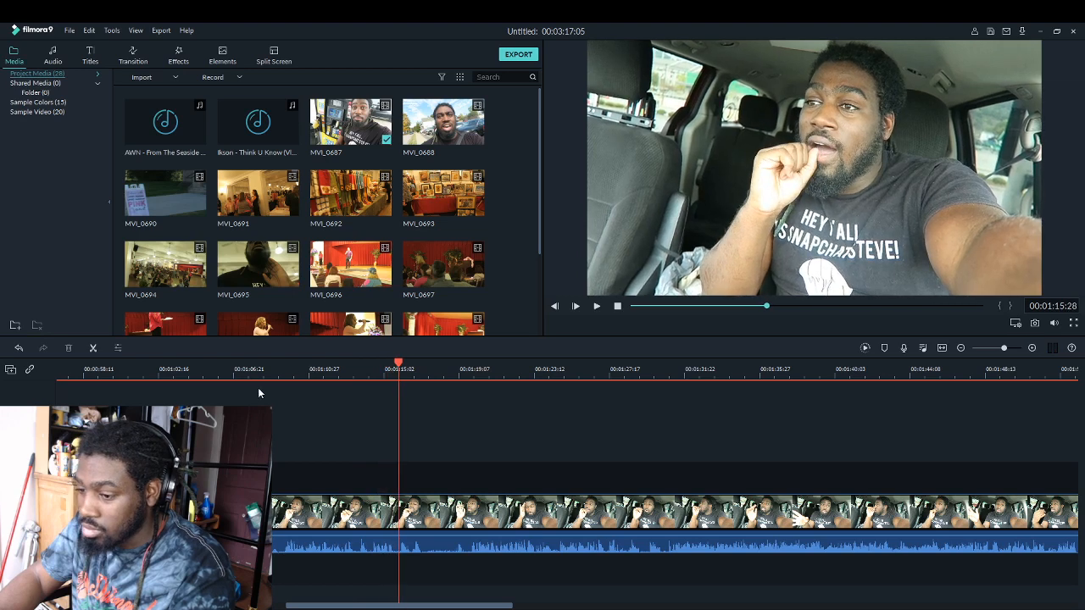
pyautogui.click(92, 348)
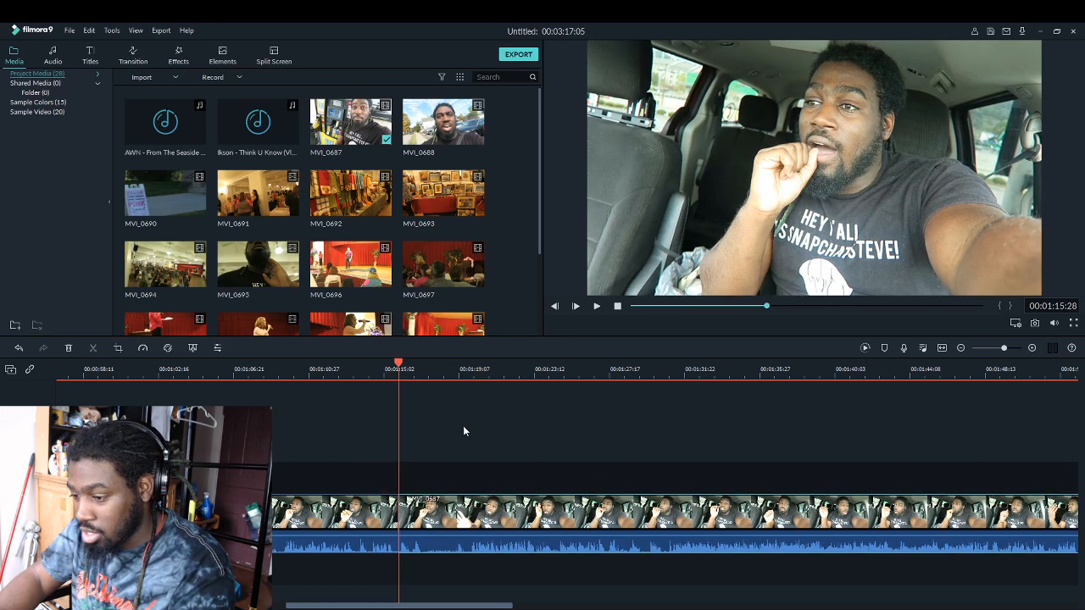
# Step the playhead to 00:01:20:06, split the clip there and delete the short section between this cut and the one at 00:01:15:28
pyautogui.click(465, 370)
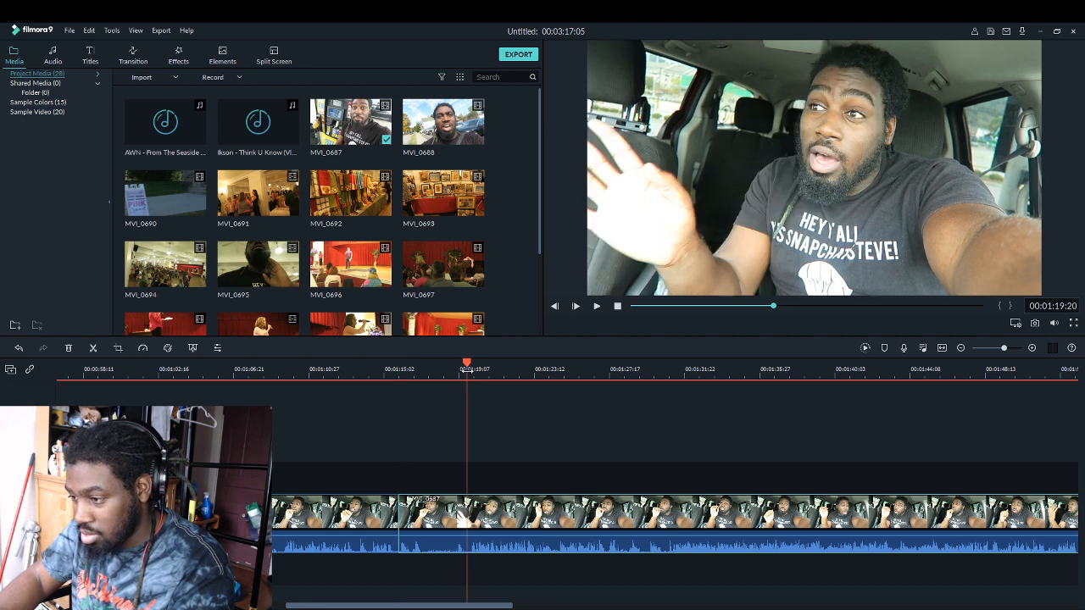
pyautogui.press('Right')
pyautogui.press('Right')
pyautogui.press('Right')
pyautogui.press('Right')
pyautogui.press('Right')
pyautogui.press('Right')
pyautogui.press('Right')
pyautogui.press('Right')
pyautogui.press('Right')
pyautogui.press('Right')
pyautogui.press('Right')
pyautogui.press('Right')
pyautogui.press('Right')
pyautogui.press('Right')
pyautogui.press('Right')
pyautogui.press('Right')
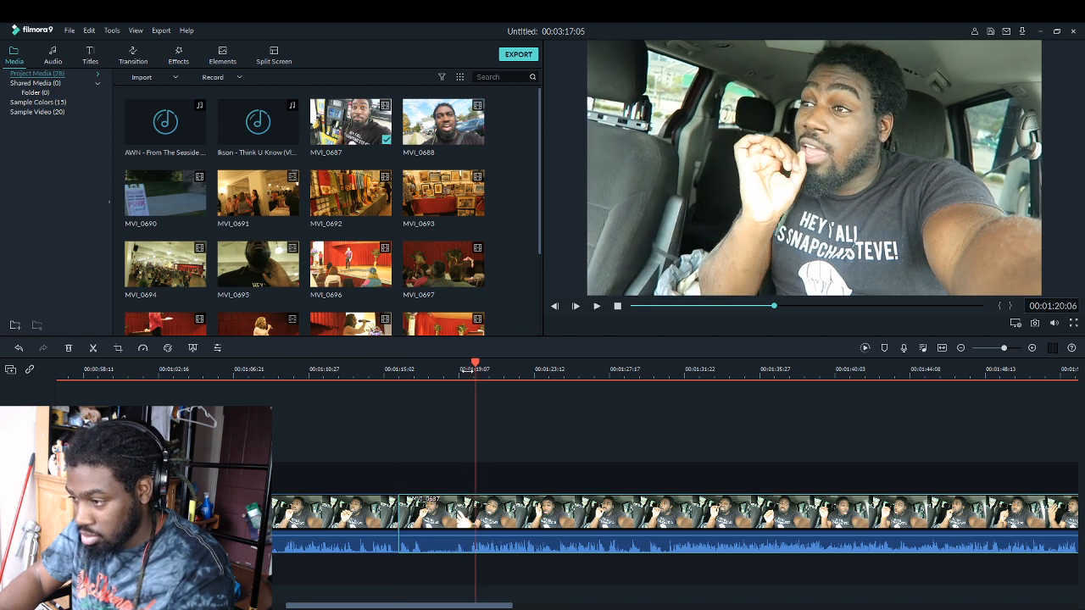
pyautogui.click(93, 348)
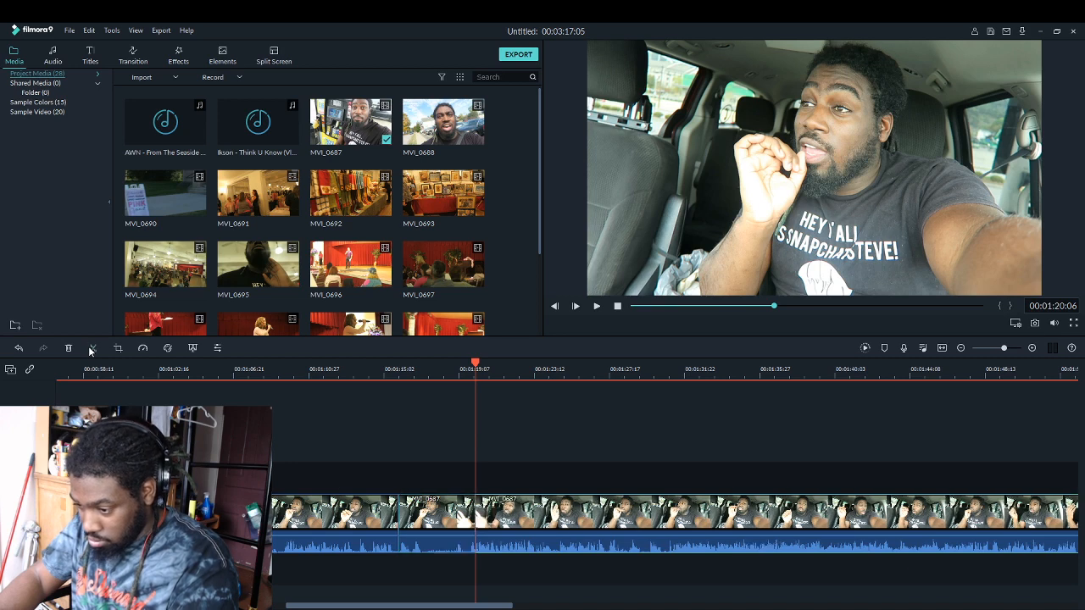
pyautogui.click(453, 519)
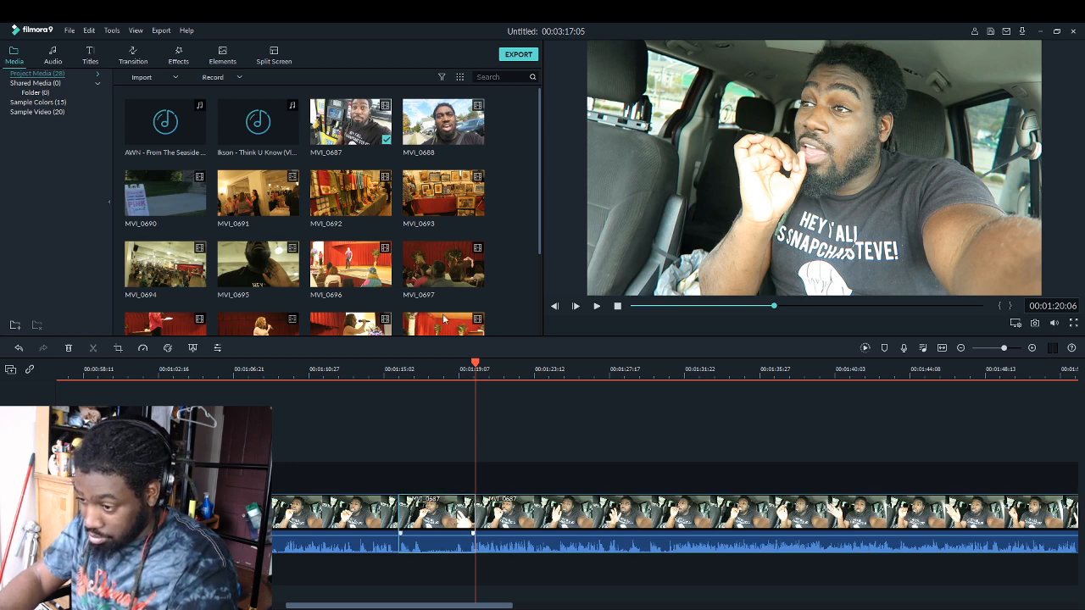
pyautogui.press('Delete')
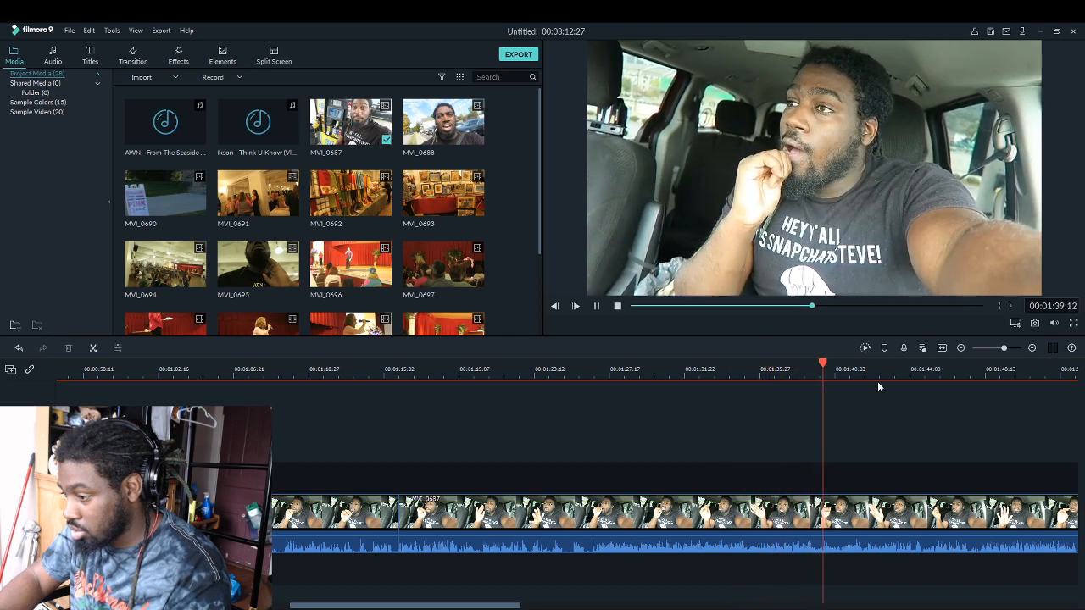
# Replay the pause around 00:01:39, stop at 00:01:39:02 and split the clip there
pyautogui.click(816, 368)
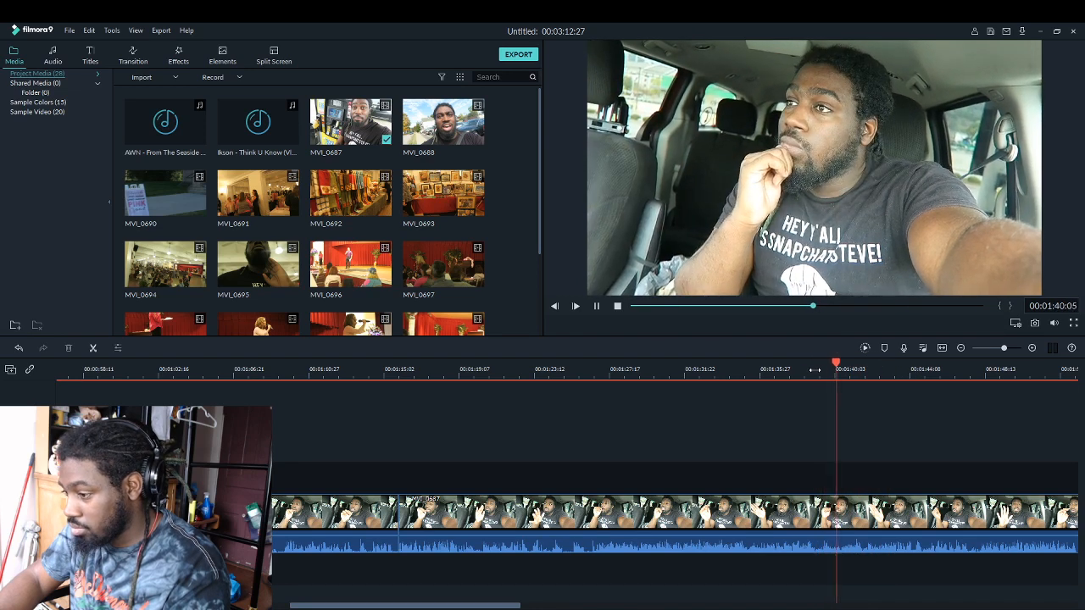
pyautogui.click(798, 369)
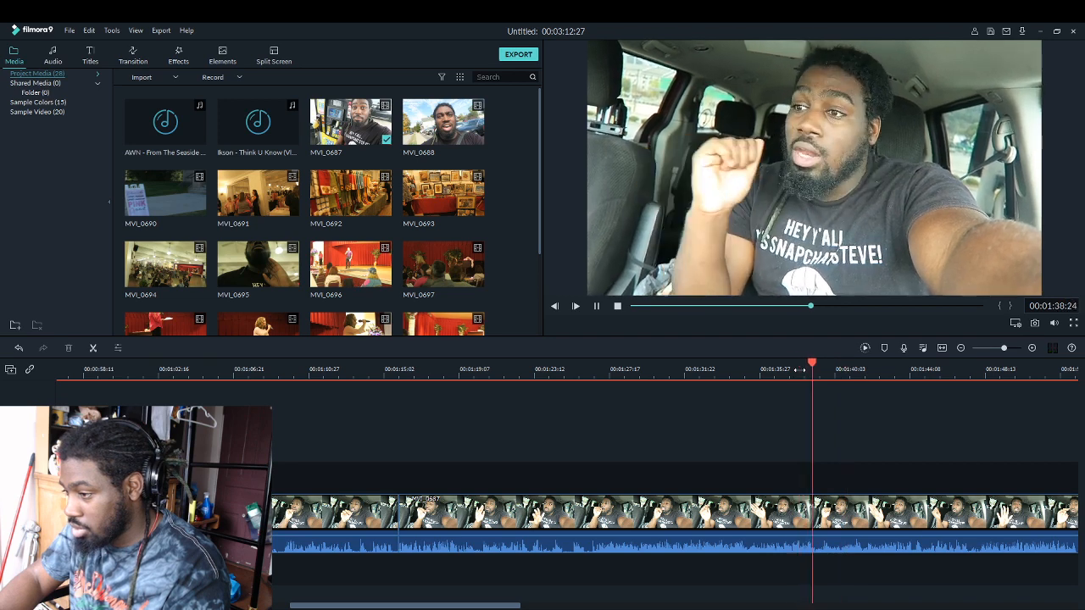
pyautogui.press('space')
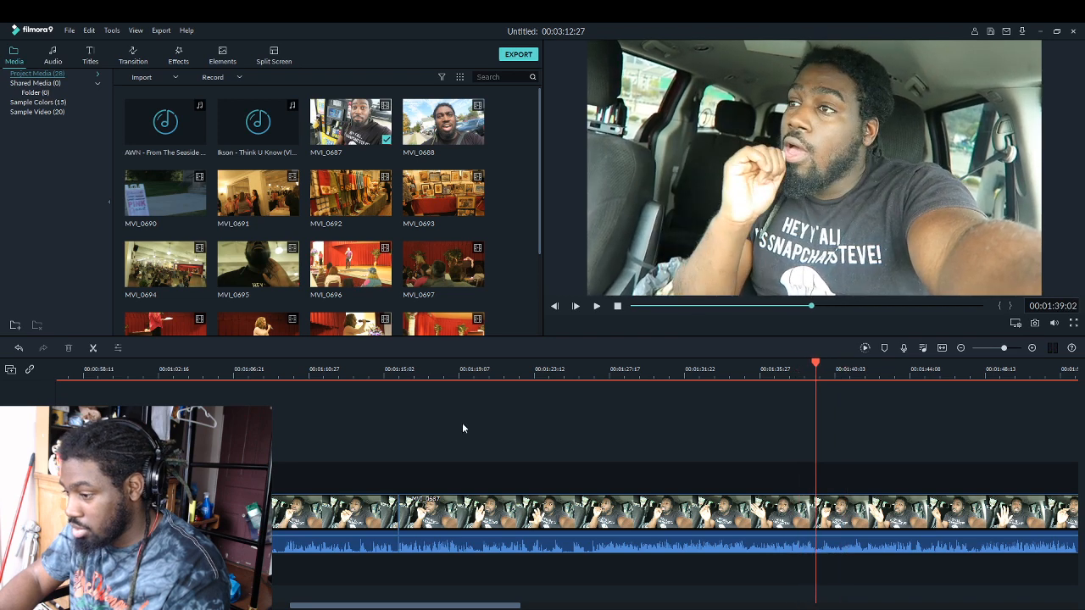
pyautogui.click(94, 350)
# Find the point where talking resumes at 00:01:41:28, split the clip there and delete the short section back to the previous cut
pyautogui.press('space')
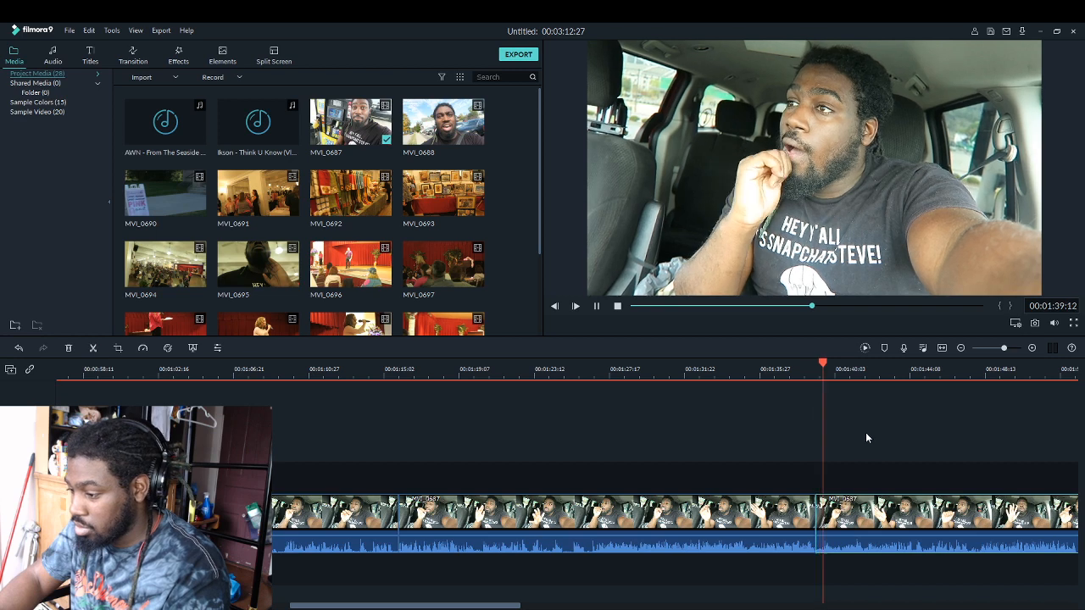
pyautogui.press('space')
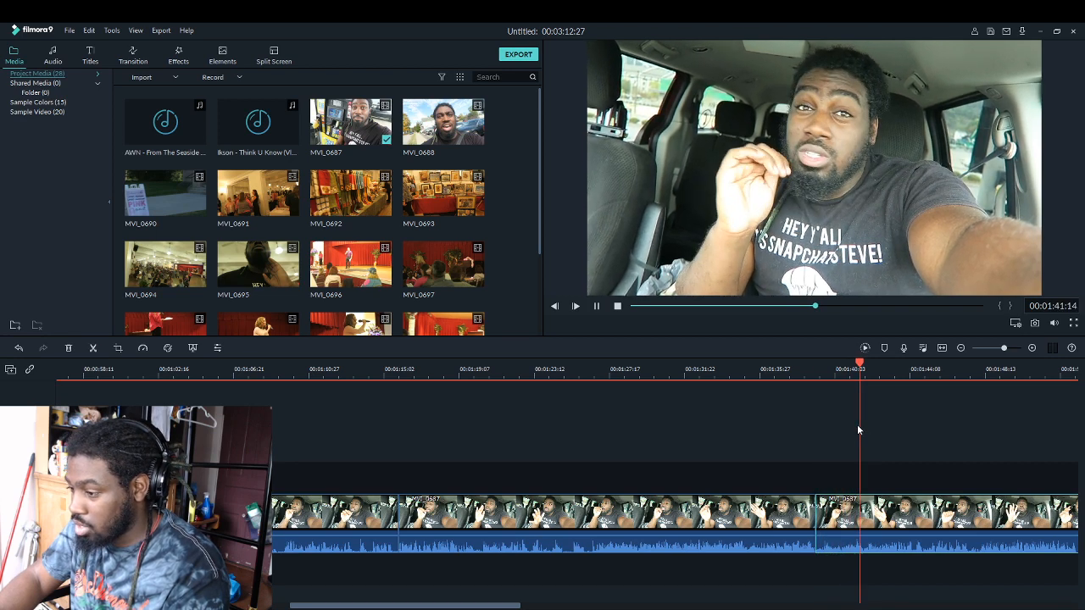
pyautogui.press('space')
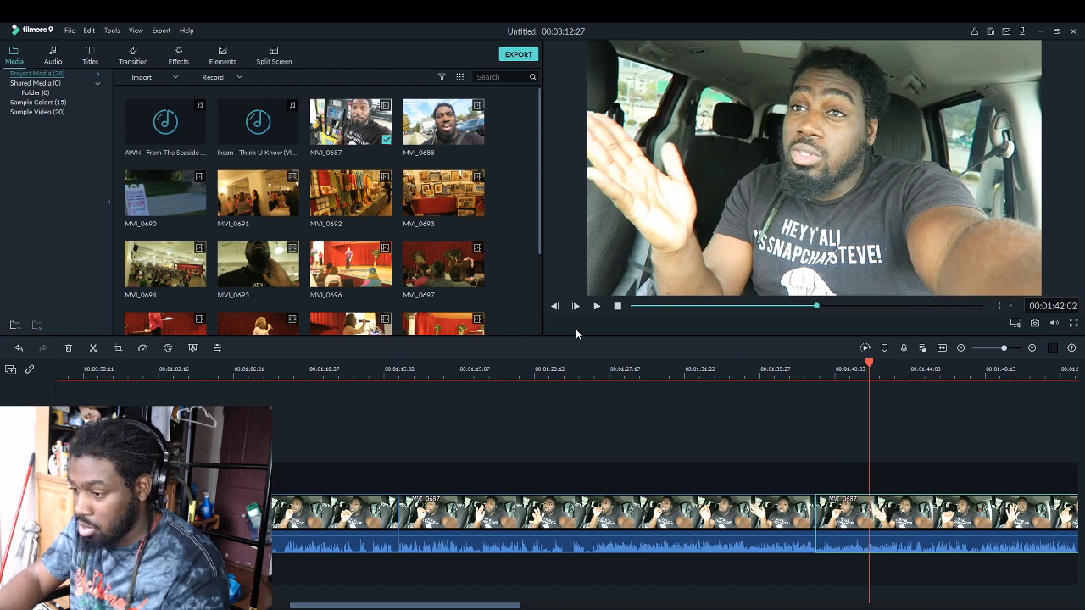
pyautogui.click(554, 305)
pyautogui.click(554, 306)
pyautogui.click(554, 306)
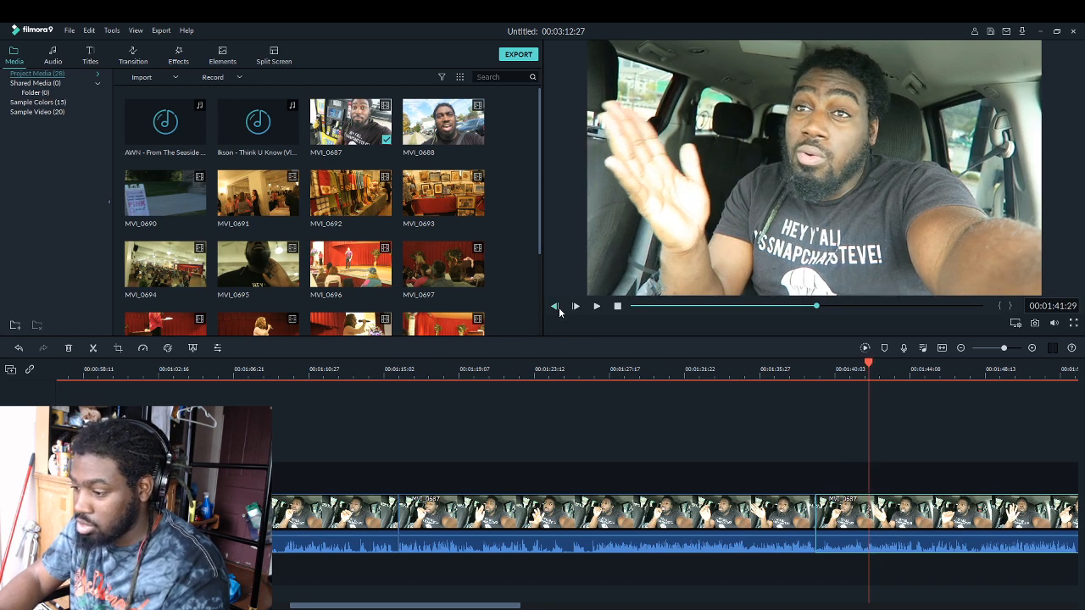
pyautogui.click(554, 306)
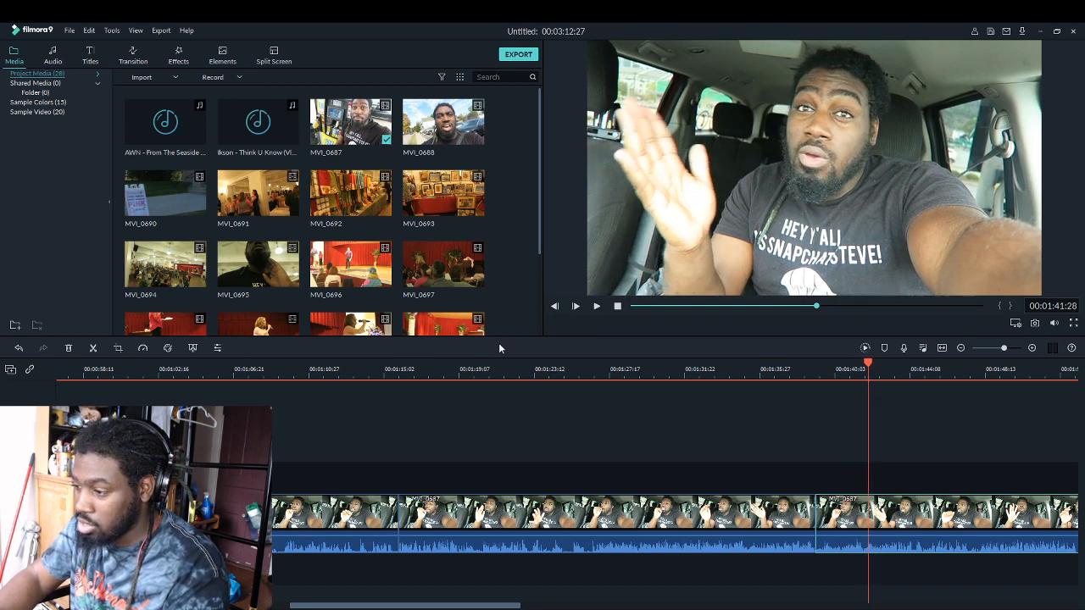
pyautogui.click(94, 348)
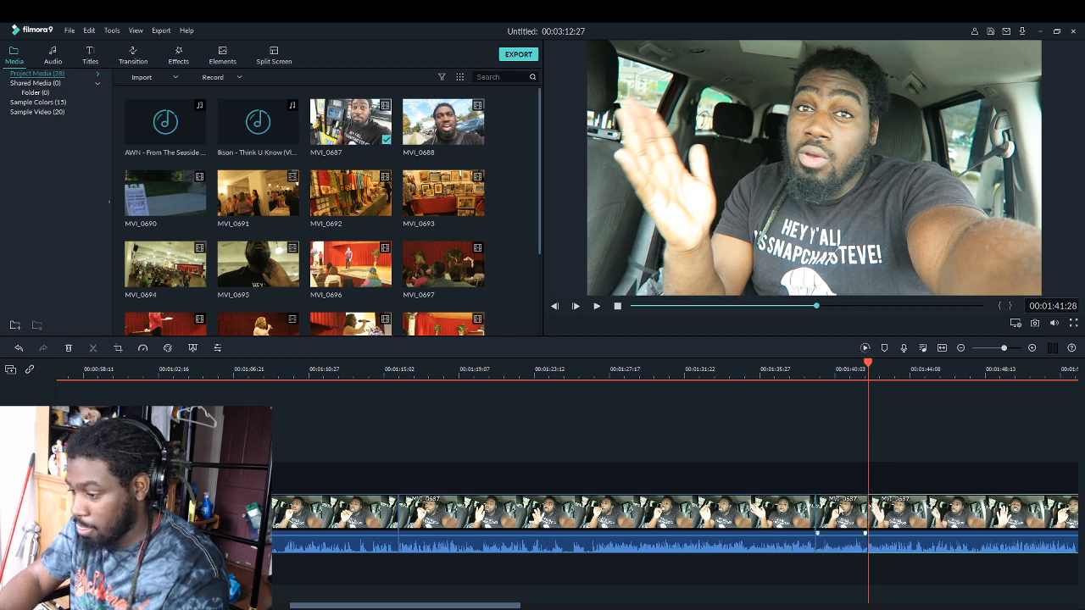
pyautogui.click(841, 514)
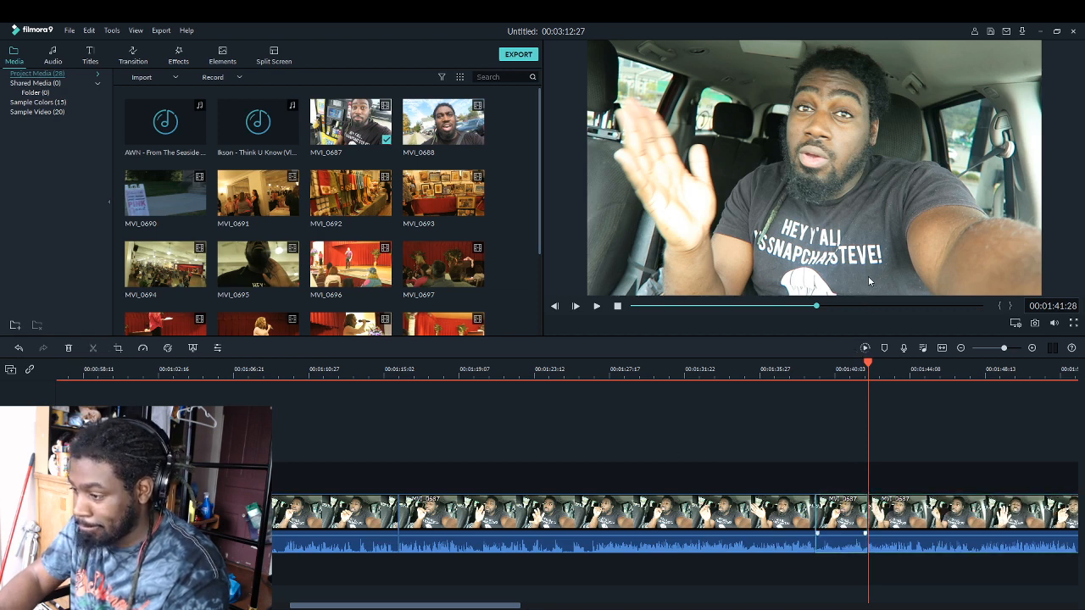
pyautogui.press('Delete')
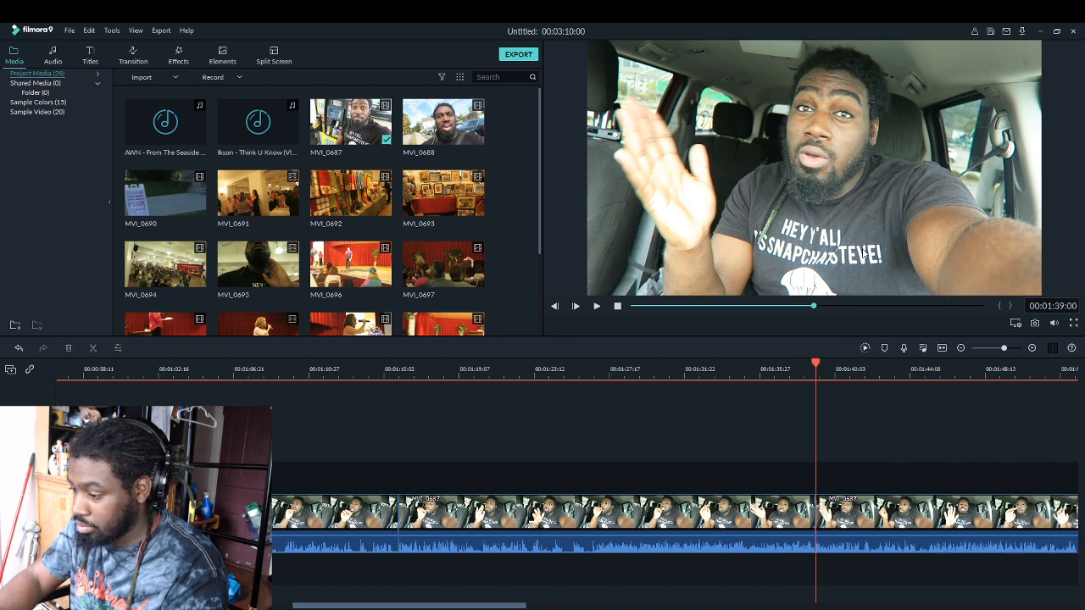
# Review the cut near 00:01:39, play on through the footage and replay the pause around 00:02:09, stopping at 00:02:09:19
pyautogui.press('space')
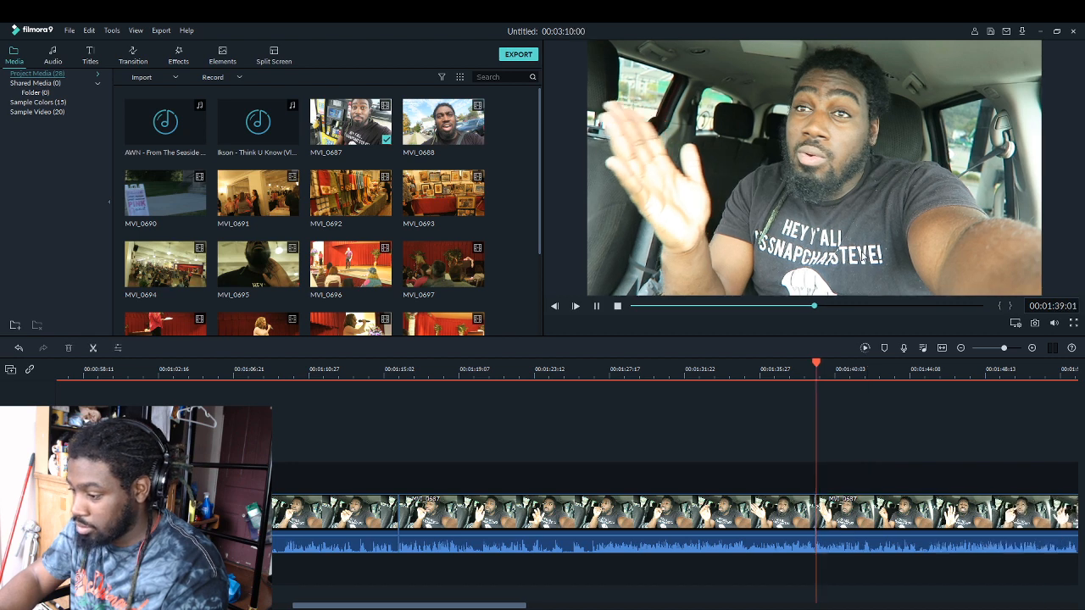
pyautogui.click(780, 378)
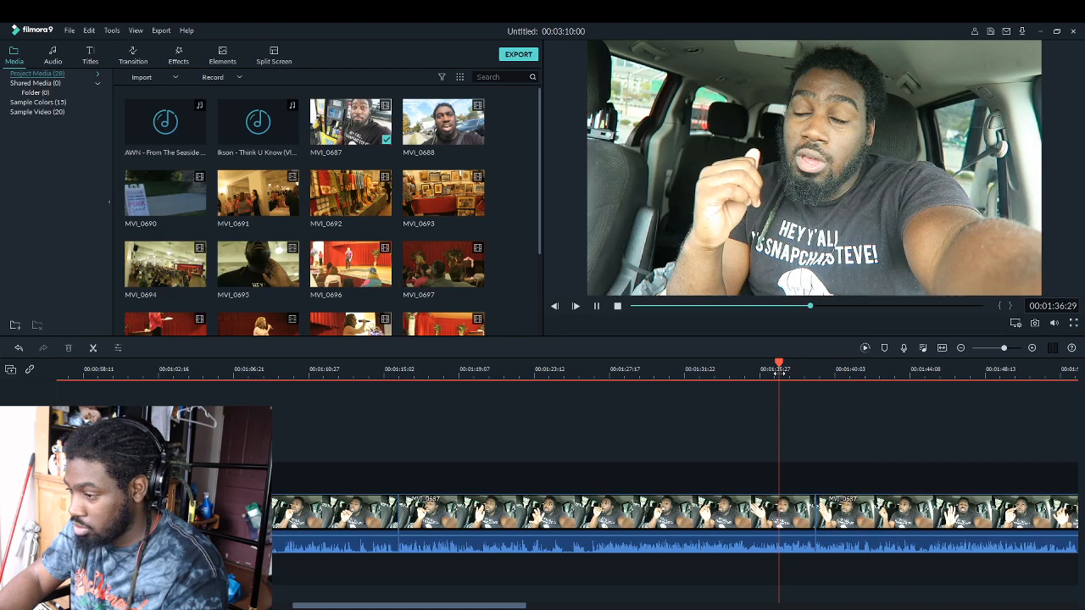
pyautogui.press('space')
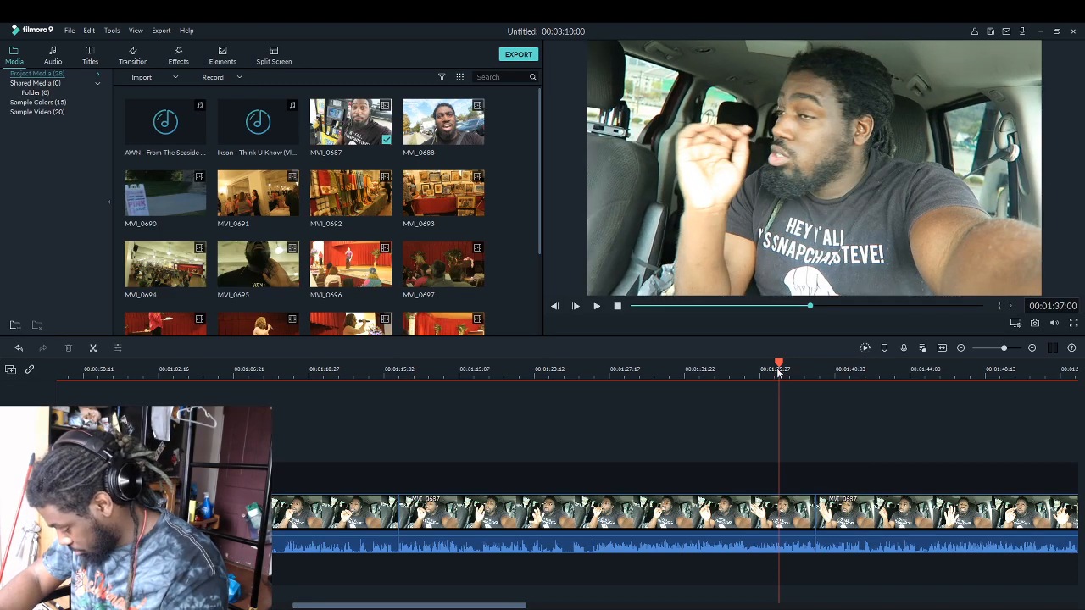
pyautogui.press('space')
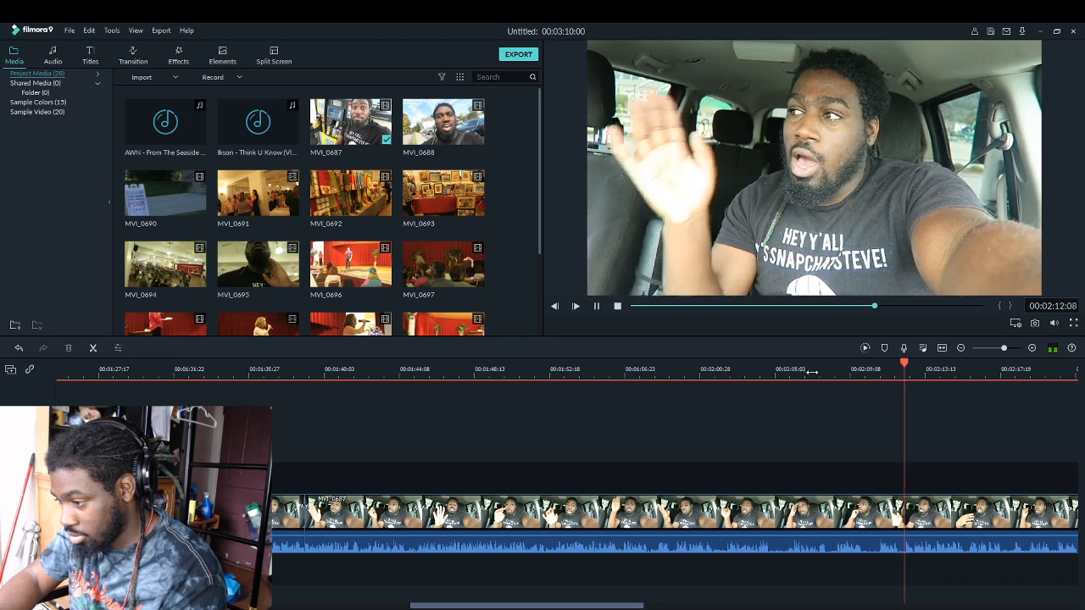
pyautogui.click(810, 371)
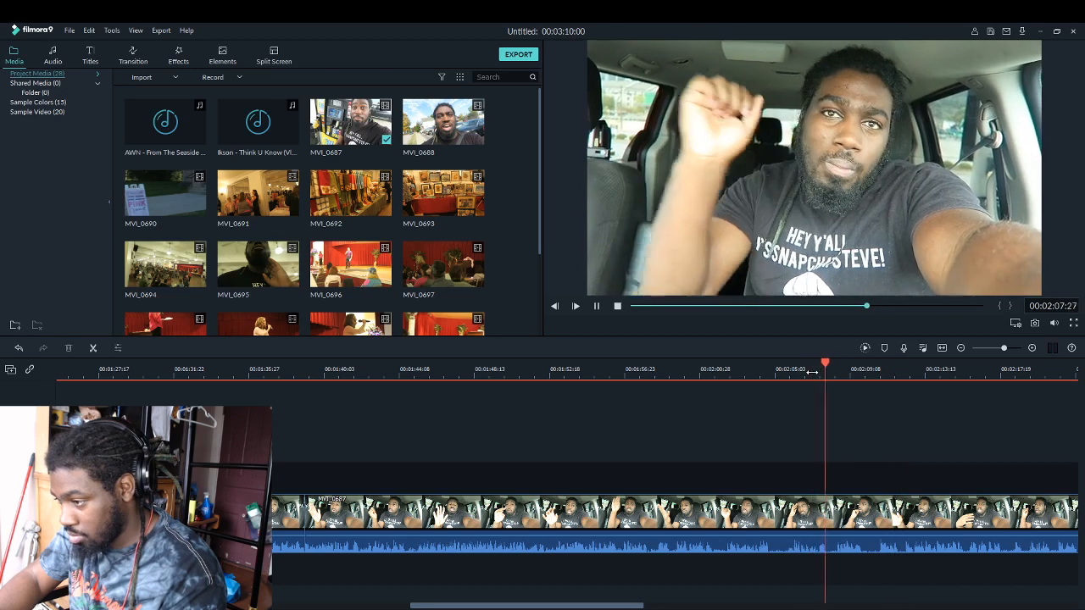
pyautogui.press('space')
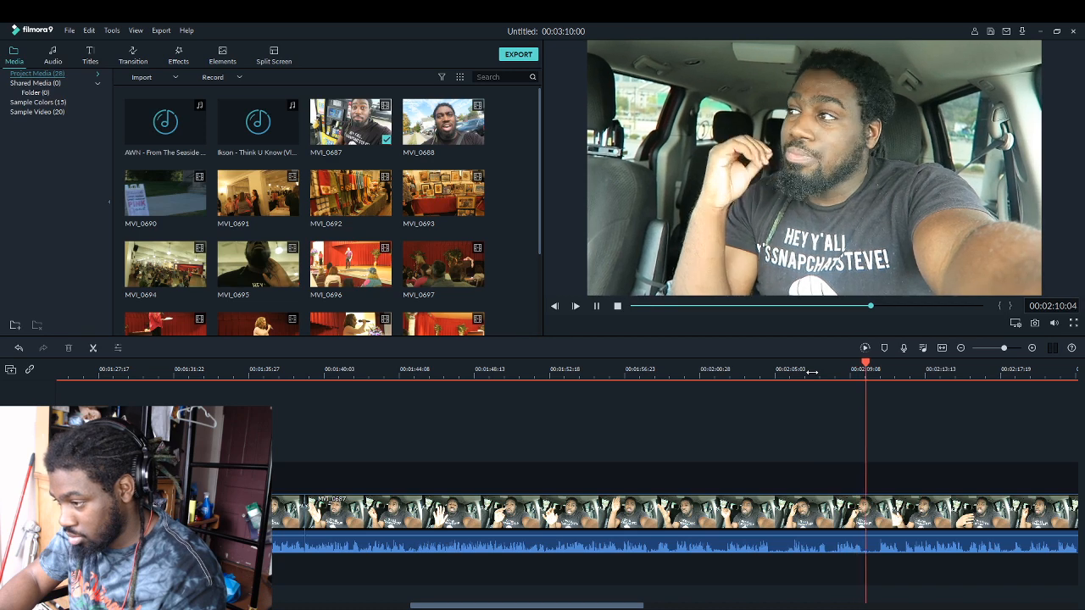
pyautogui.click(811, 370)
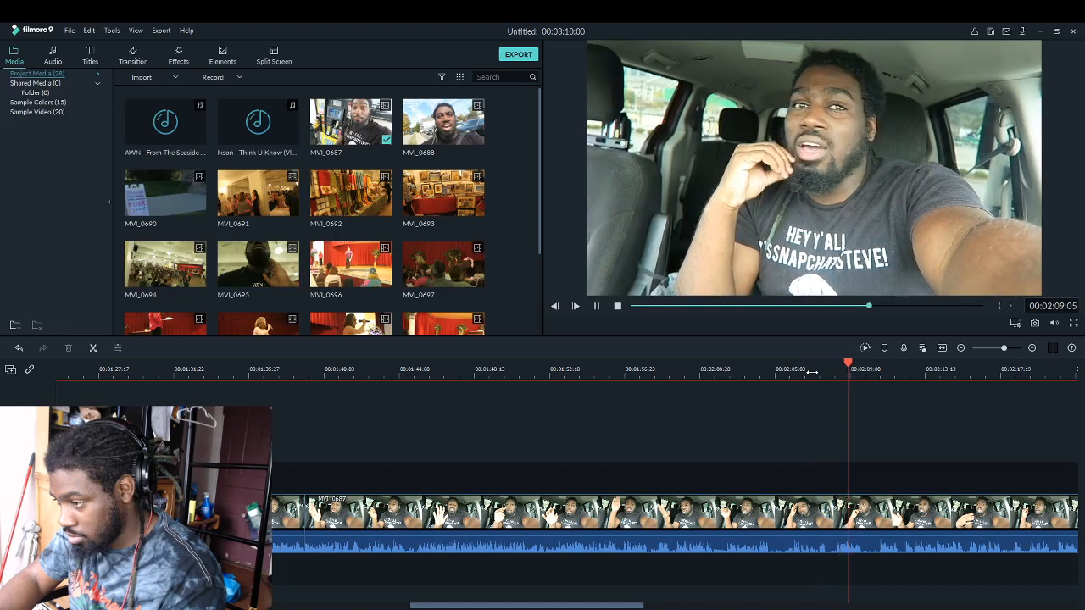
pyautogui.press('space')
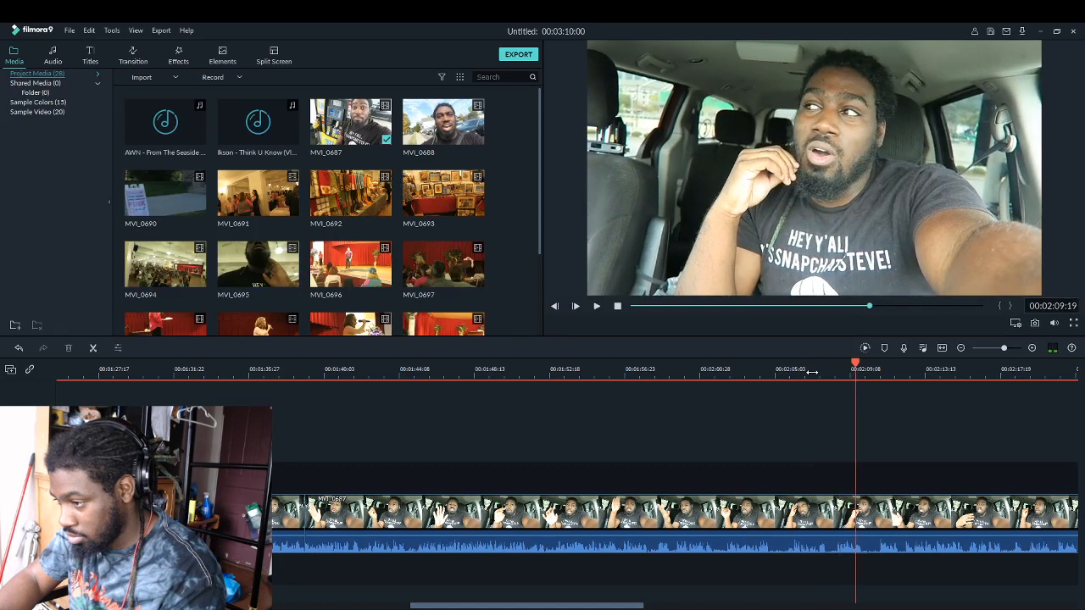
# Try splitting the clip at 00:02:09:11, play past the cut to check it, and undo the split
pyautogui.click(555, 306)
pyautogui.click(555, 306)
pyautogui.click(555, 306)
pyautogui.click(555, 306)
pyautogui.click(555, 306)
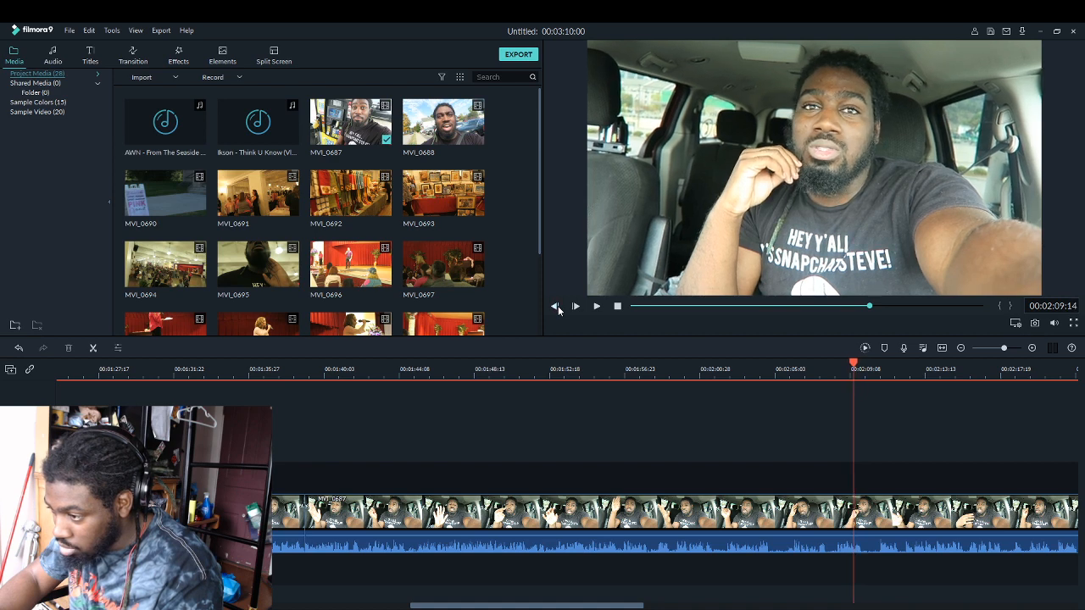
pyautogui.click(555, 305)
pyautogui.click(555, 306)
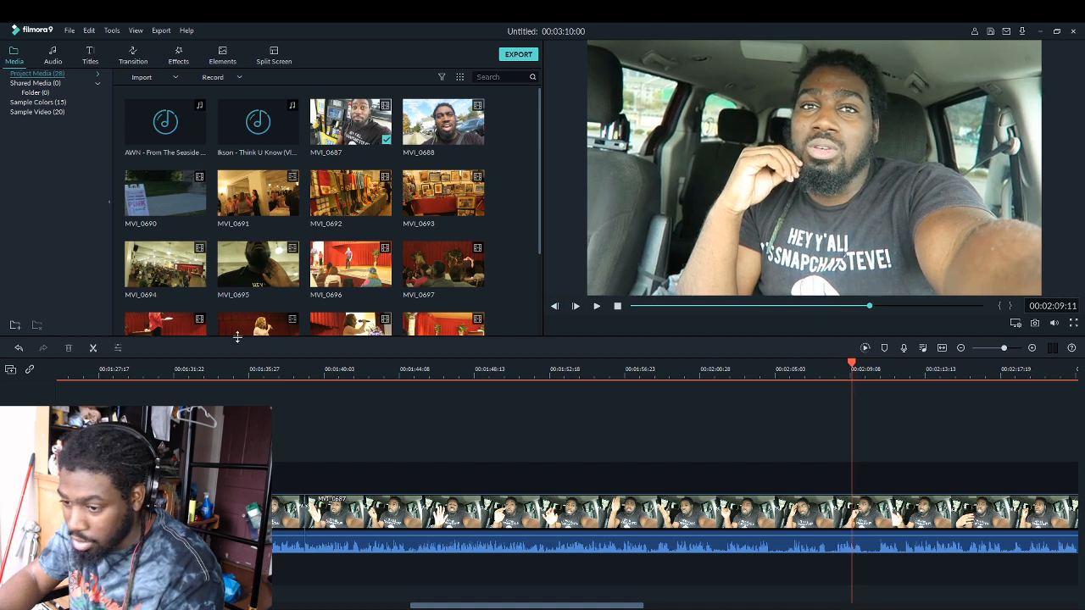
pyautogui.click(93, 348)
pyautogui.press('space')
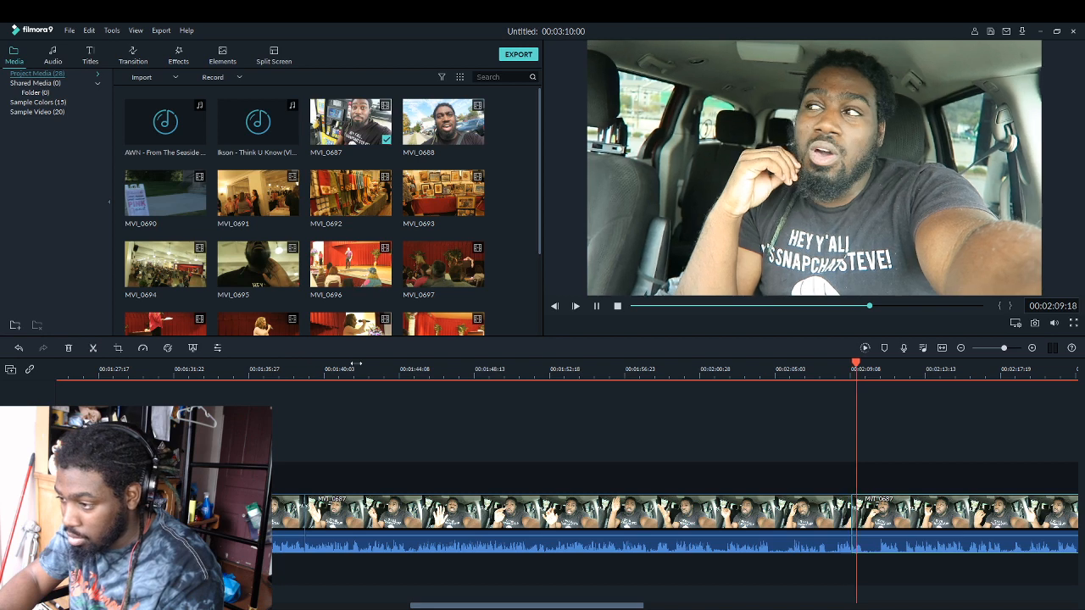
pyautogui.press('space')
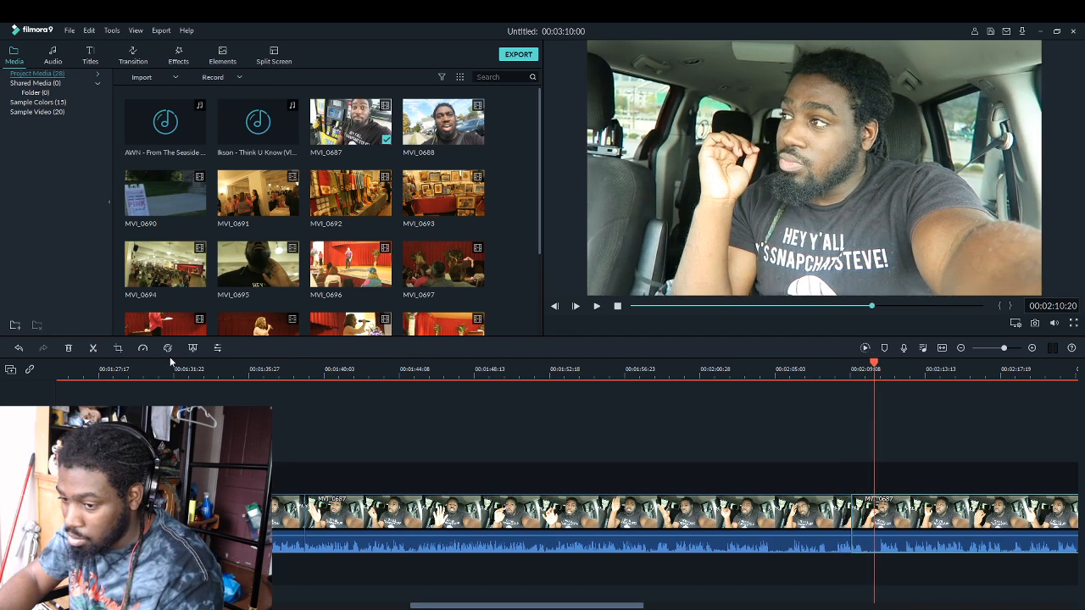
pyautogui.click(17, 348)
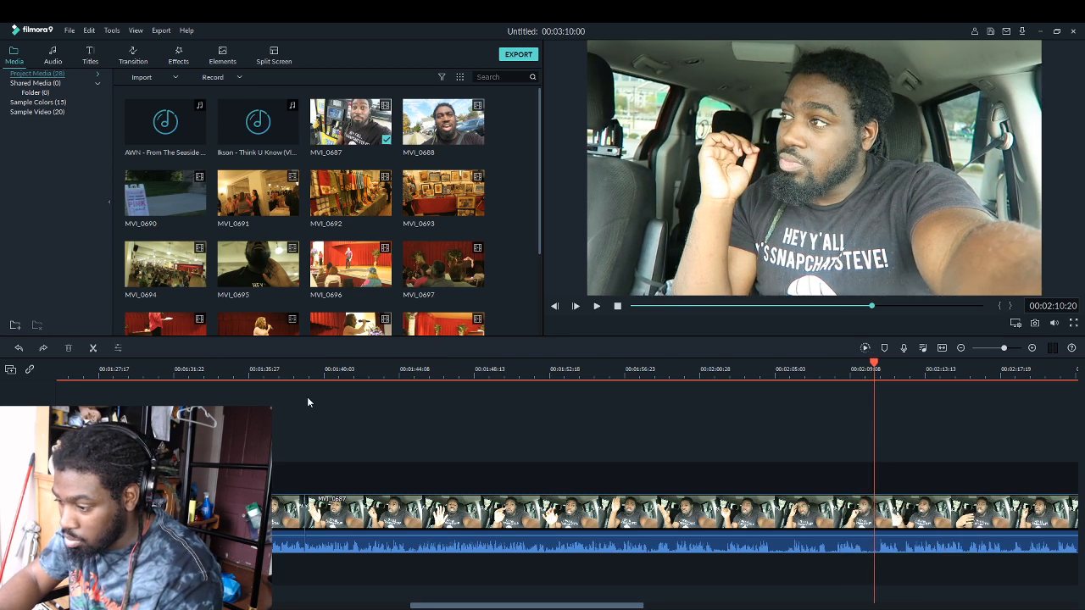
# Replay the lead-in from 00:02:08:14, set the playhead to 00:02:09:15 and split the clip there
pyautogui.click(835, 375)
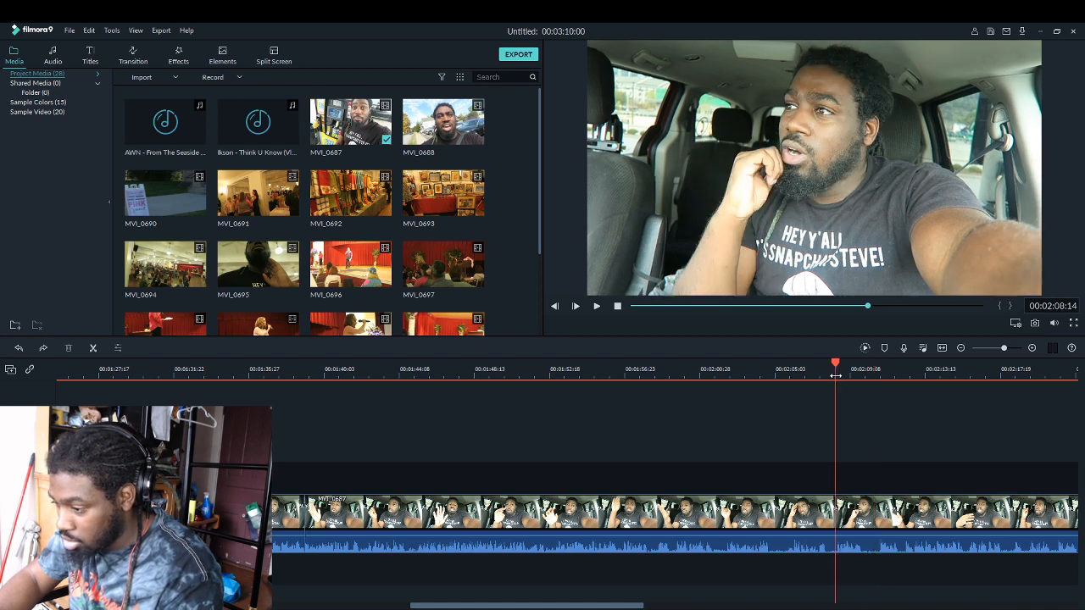
pyautogui.press('space')
pyautogui.press('space')
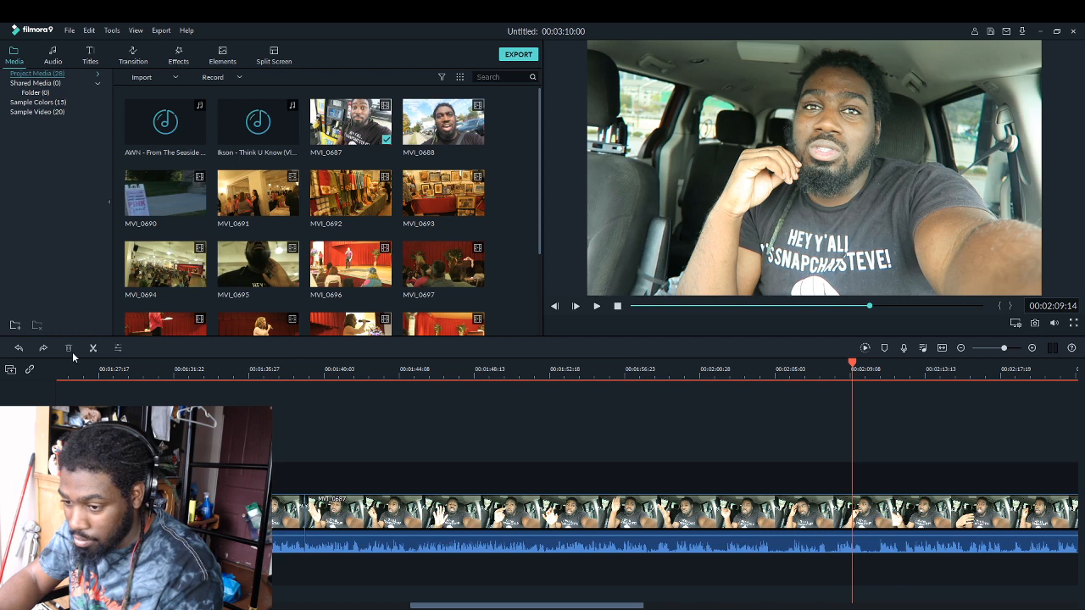
pyautogui.click(575, 306)
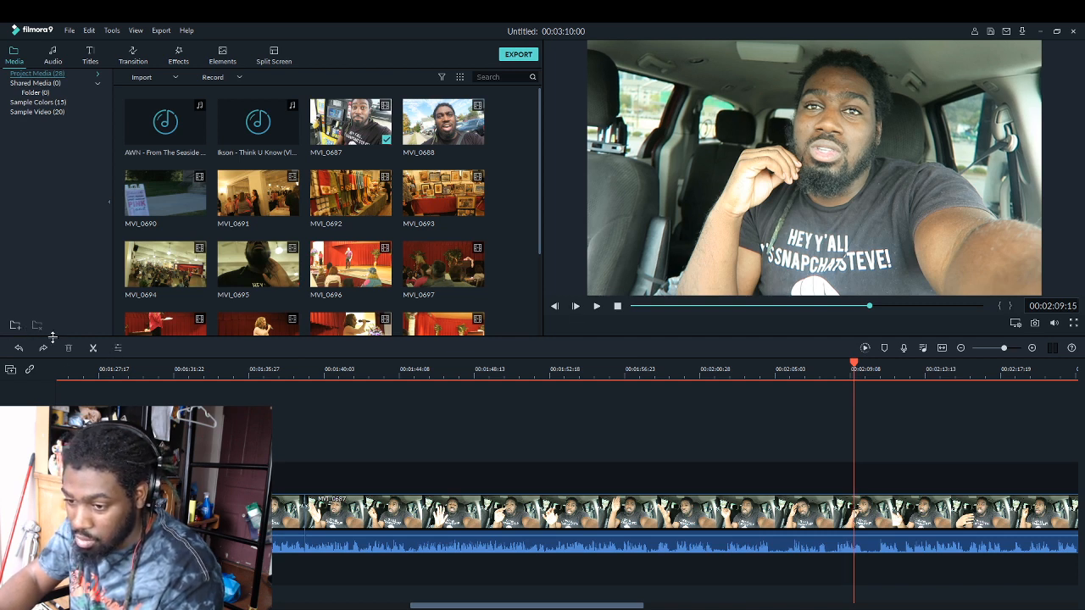
pyautogui.click(95, 347)
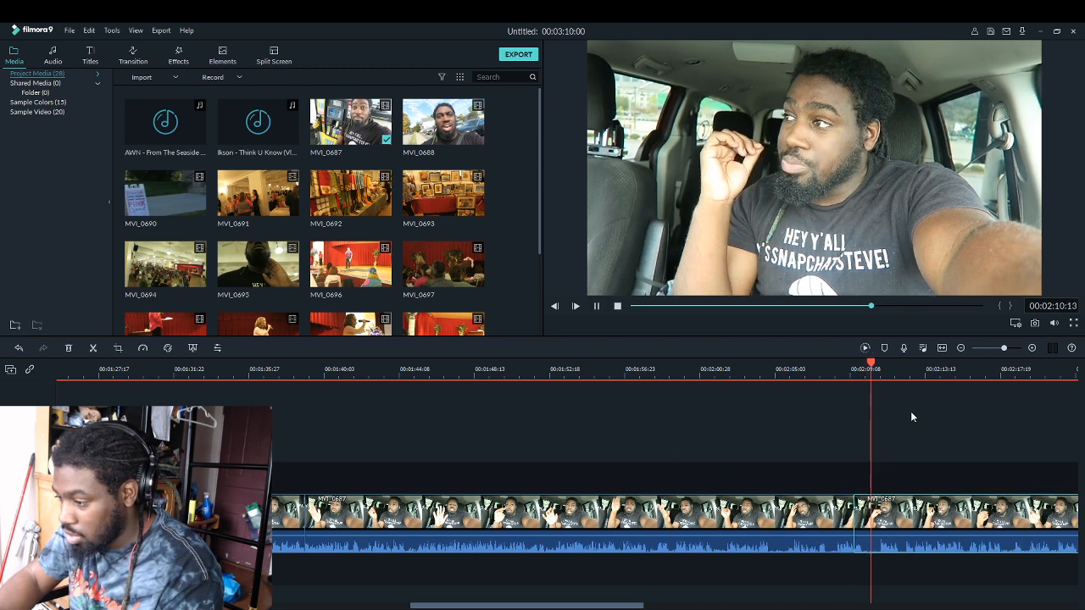
# Find where talking resumes at 00:02:10:29, split the clip there and delete the short section back to the 00:02:09:15 cut
pyautogui.press('space')
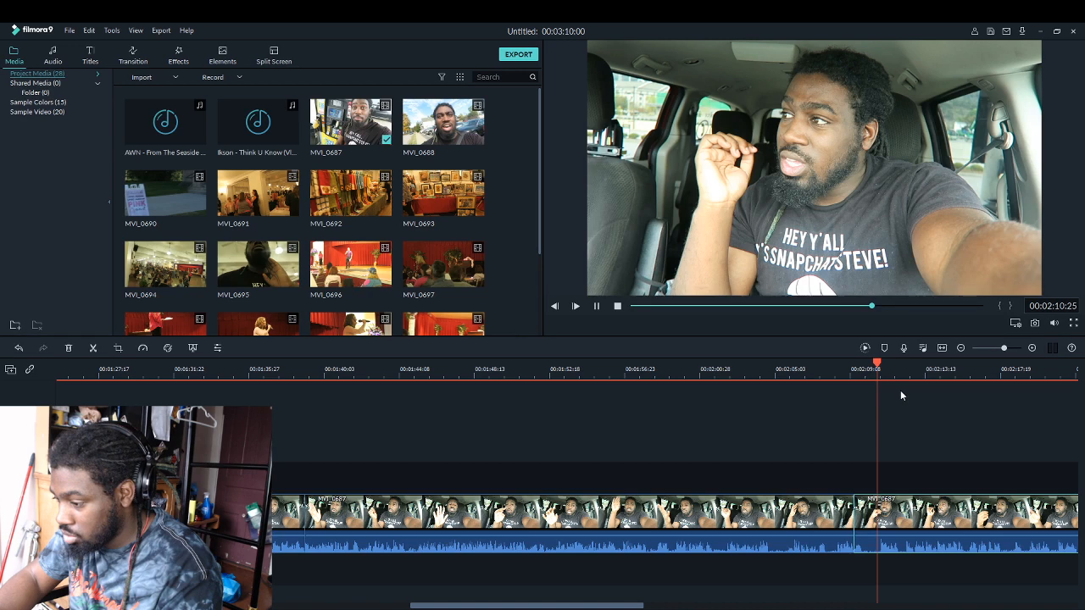
pyautogui.press('space')
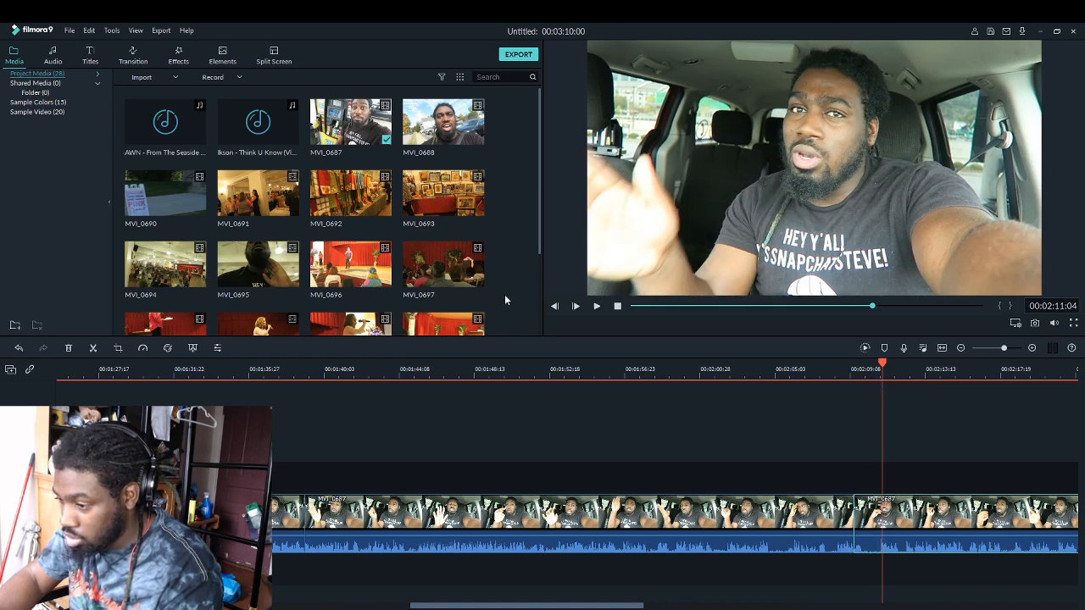
pyautogui.click(557, 306)
pyautogui.click(557, 307)
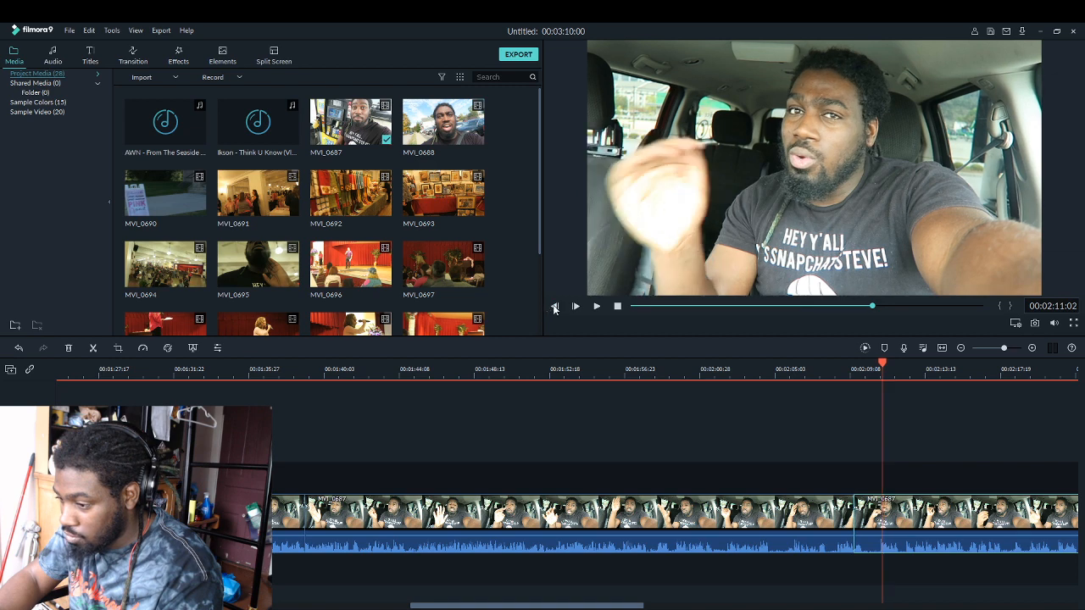
pyautogui.click(555, 307)
pyautogui.click(555, 307)
pyautogui.click(555, 307)
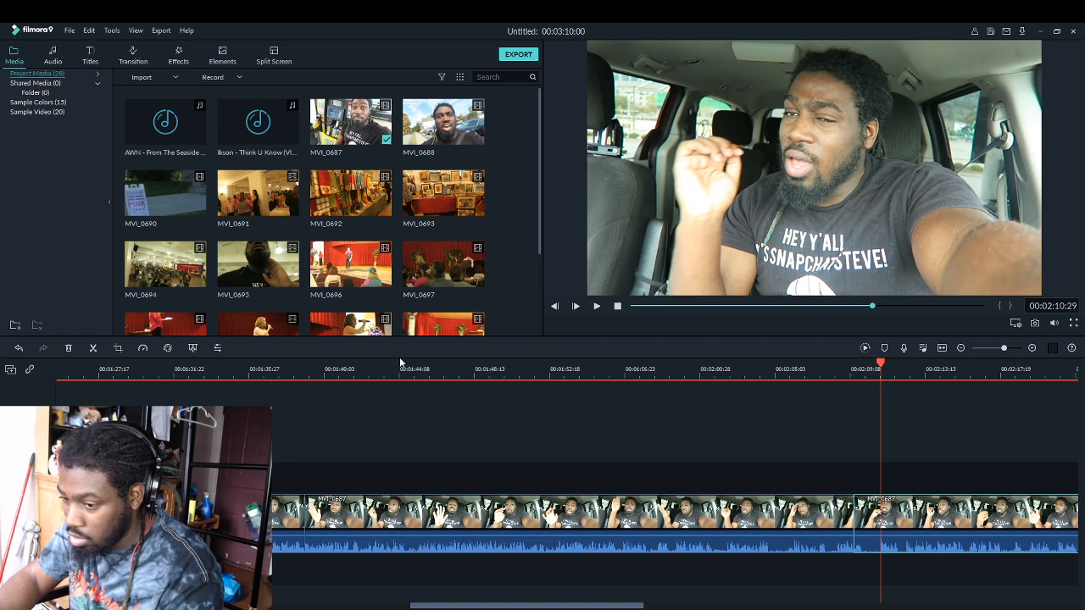
pyautogui.click(94, 347)
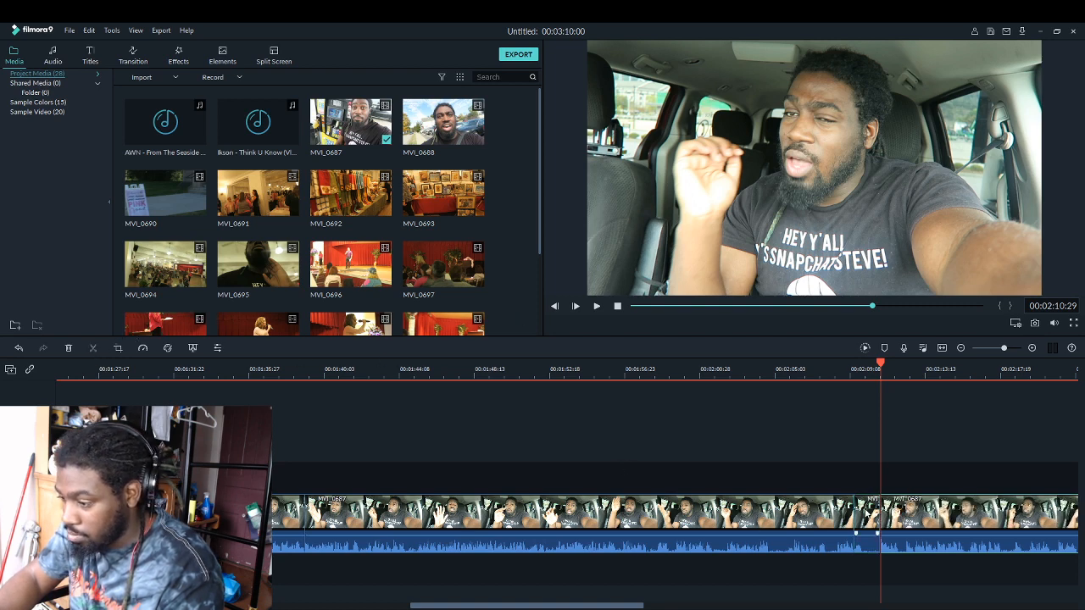
pyautogui.click(868, 513)
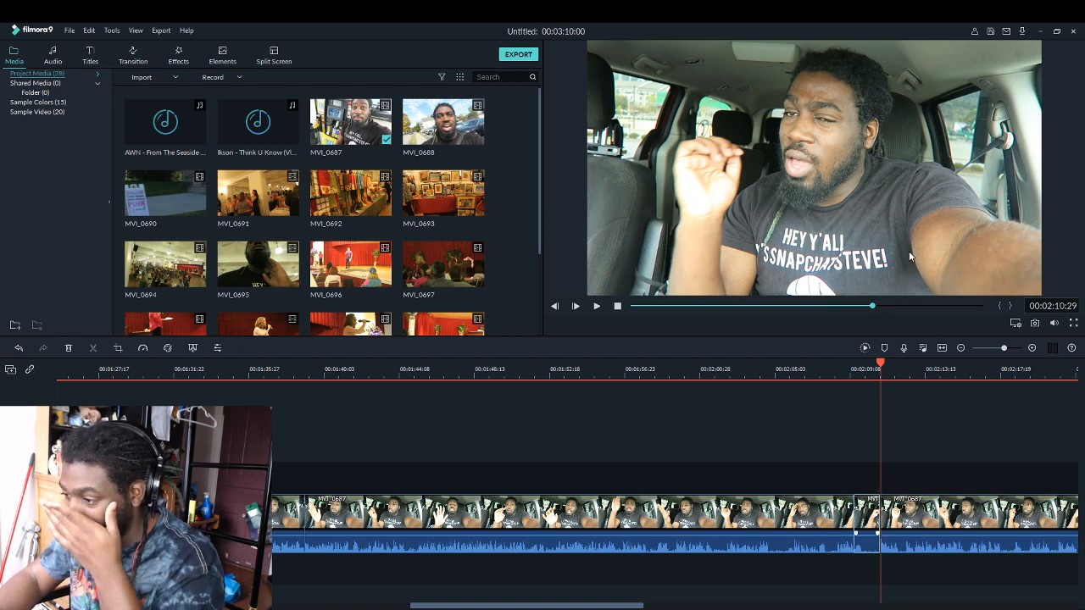
pyautogui.press('Delete')
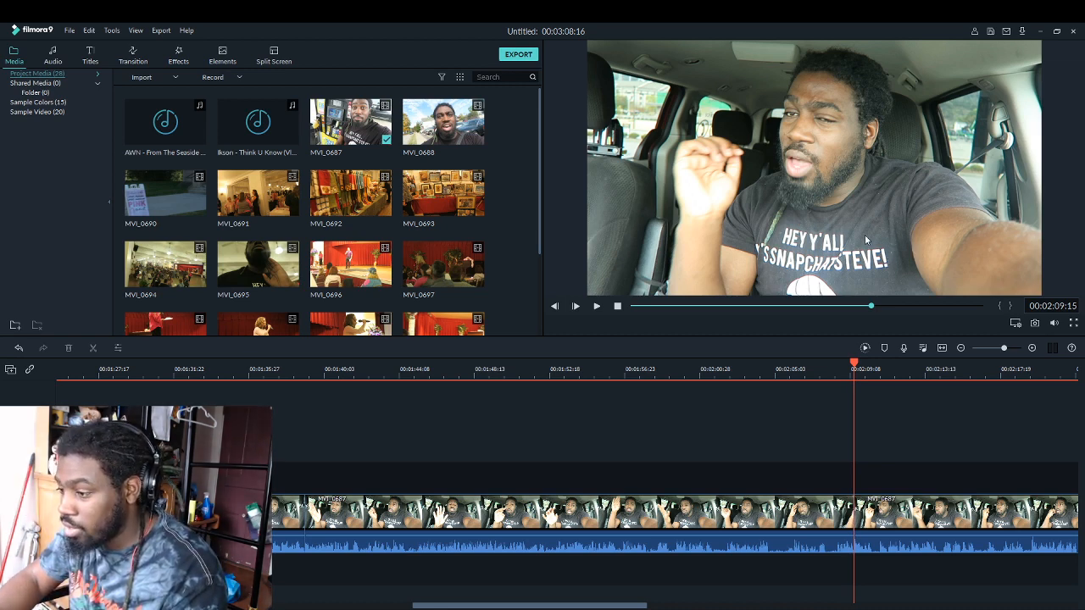
# Play on to 00:02:38:09 and place the Screenshot_20200213 image there on the track above the MVI_0687 clip
pyautogui.press('space')
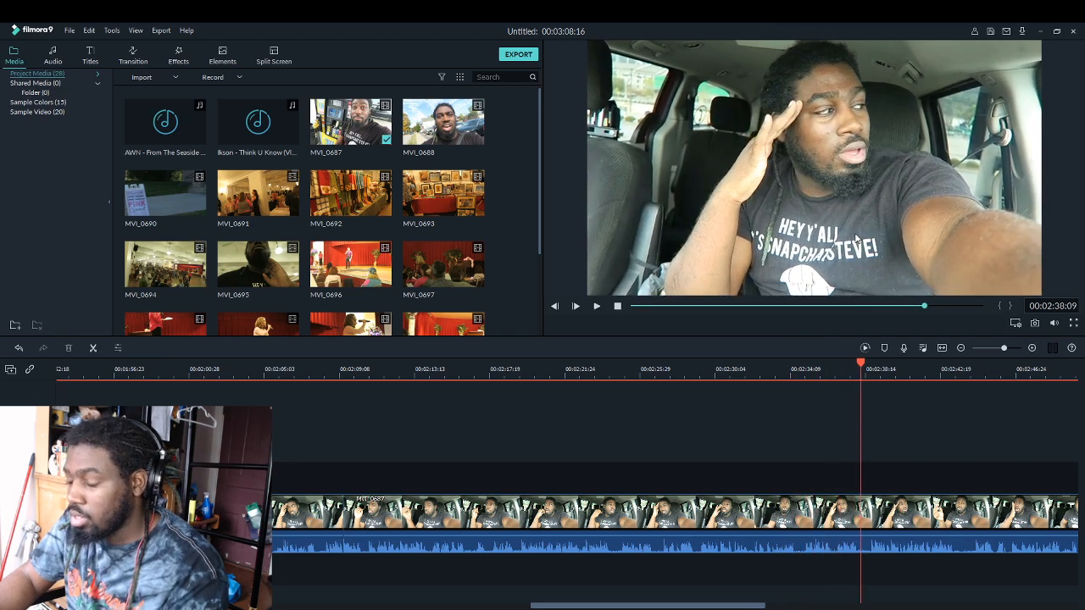
pyautogui.press('space')
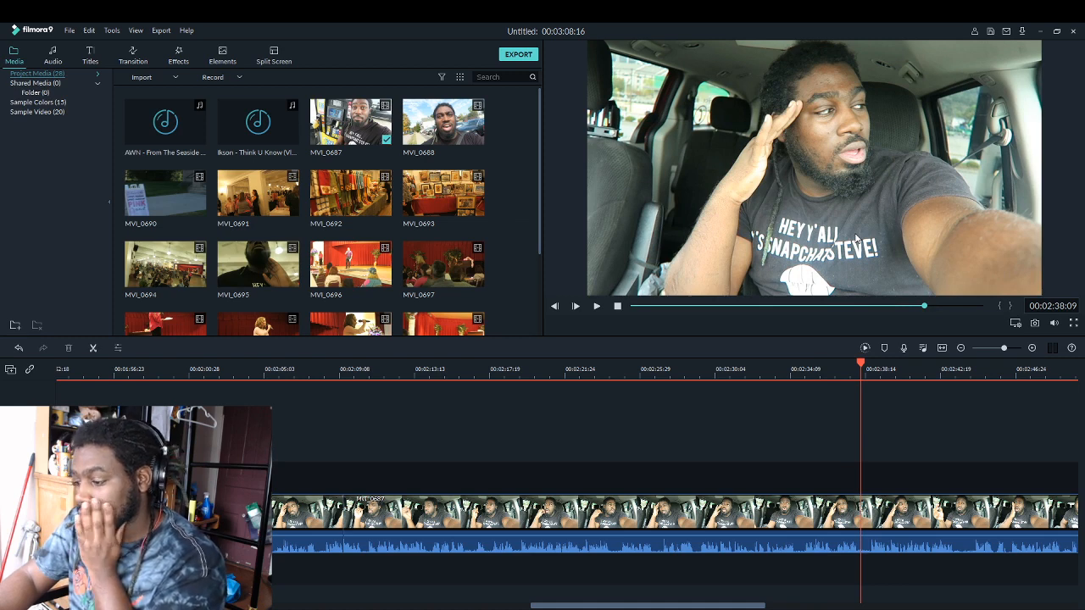
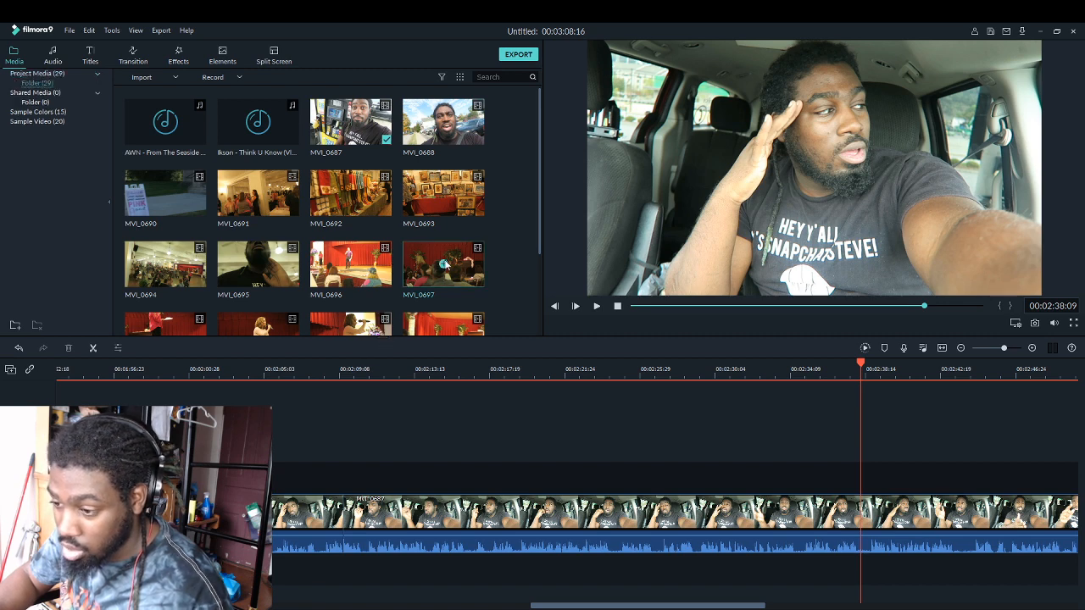
pyautogui.click(444, 260)
pyautogui.moveTo(168, 292)
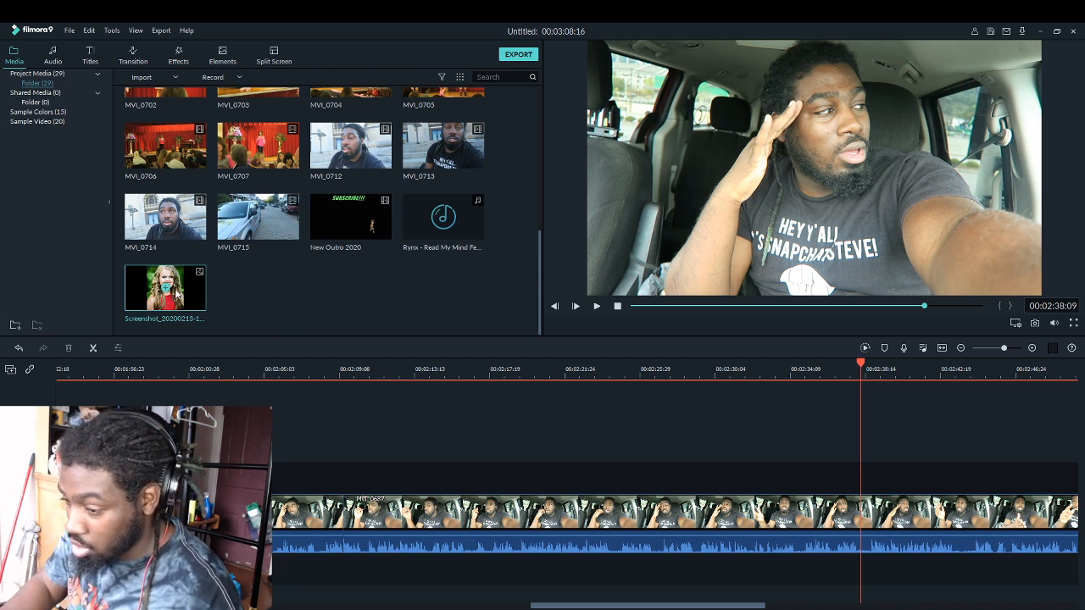
pyautogui.moveTo(173, 294); pyautogui.dragTo(865, 484)
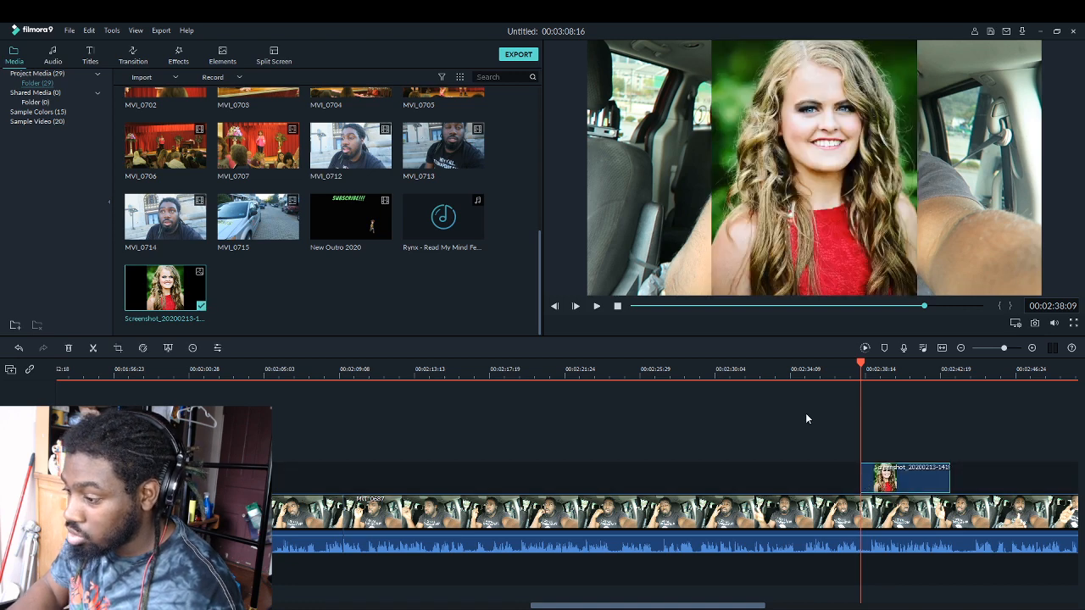
# Move the overlaid image to the left edge of the video frame and shrink it into the frame's upper-left corner
pyautogui.moveTo(832, 247); pyautogui.dragTo(698, 250)
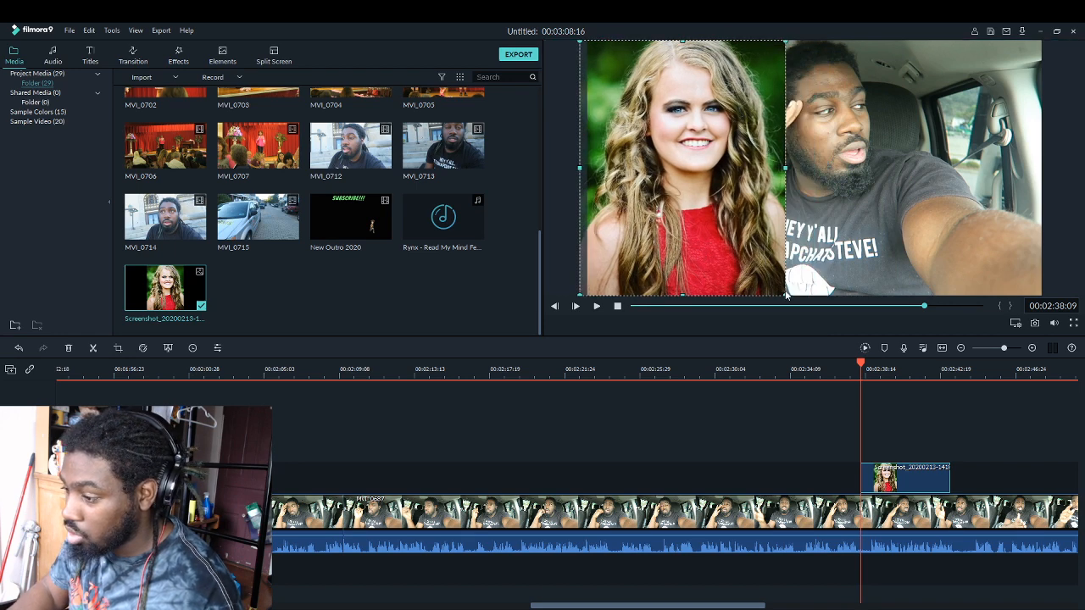
pyautogui.moveTo(785, 293); pyautogui.dragTo(760, 206)
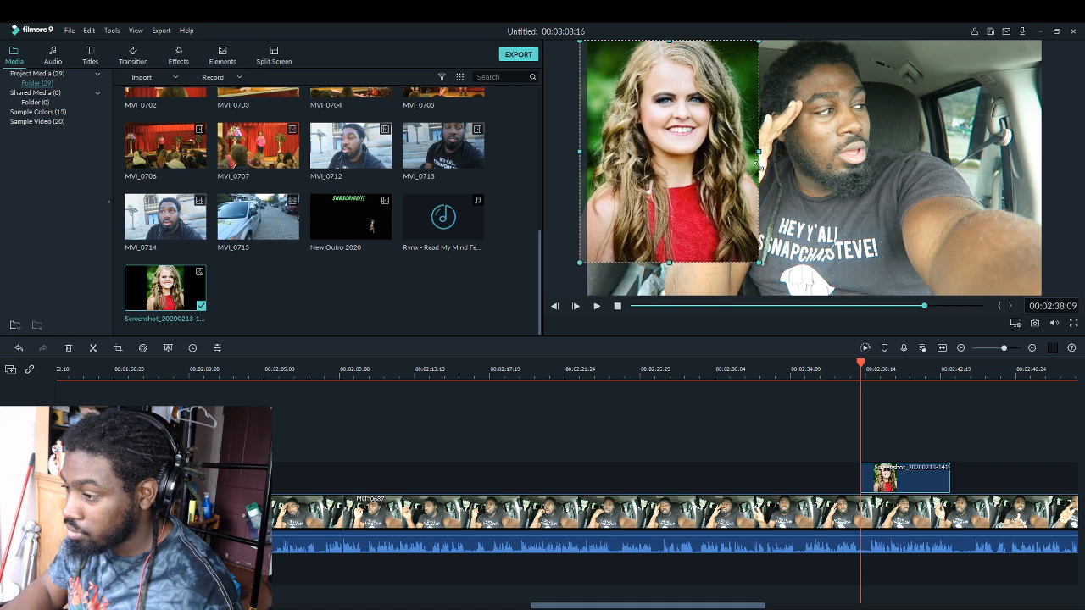
pyautogui.moveTo(762, 40); pyautogui.dragTo(717, 89)
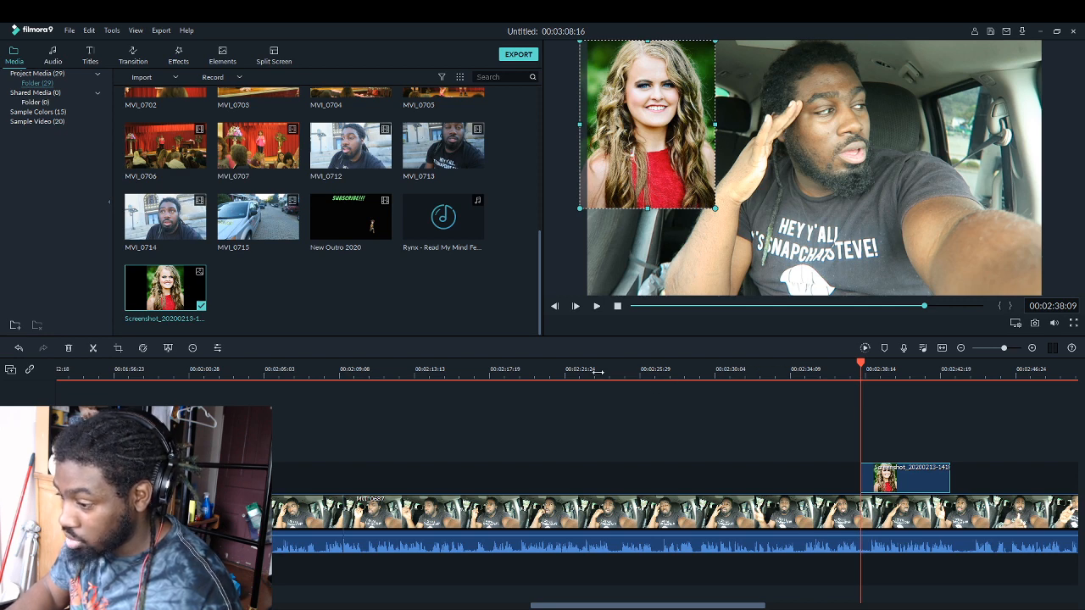
# Play the footage leading up to the image overlay from 00:02:22:03 and stop at 00:02:33:12
pyautogui.click(568, 369)
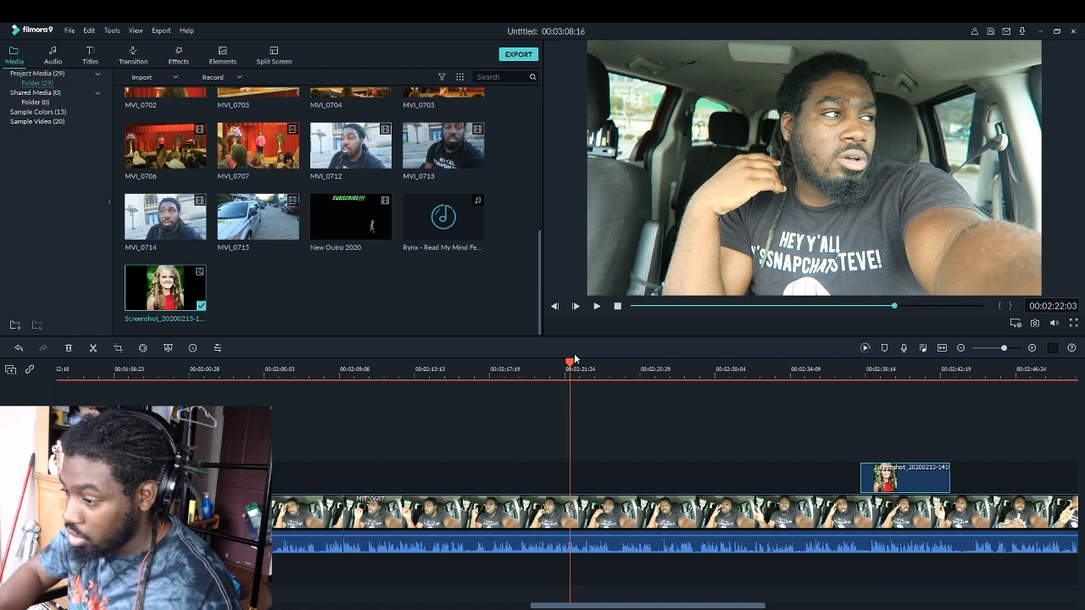
pyautogui.press('space')
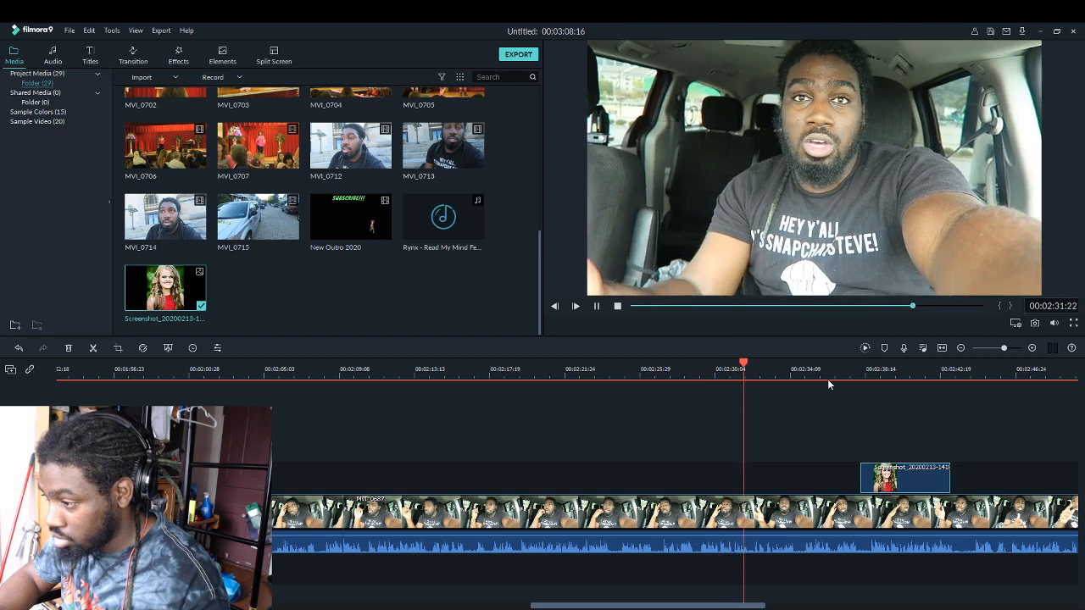
pyautogui.press('space')
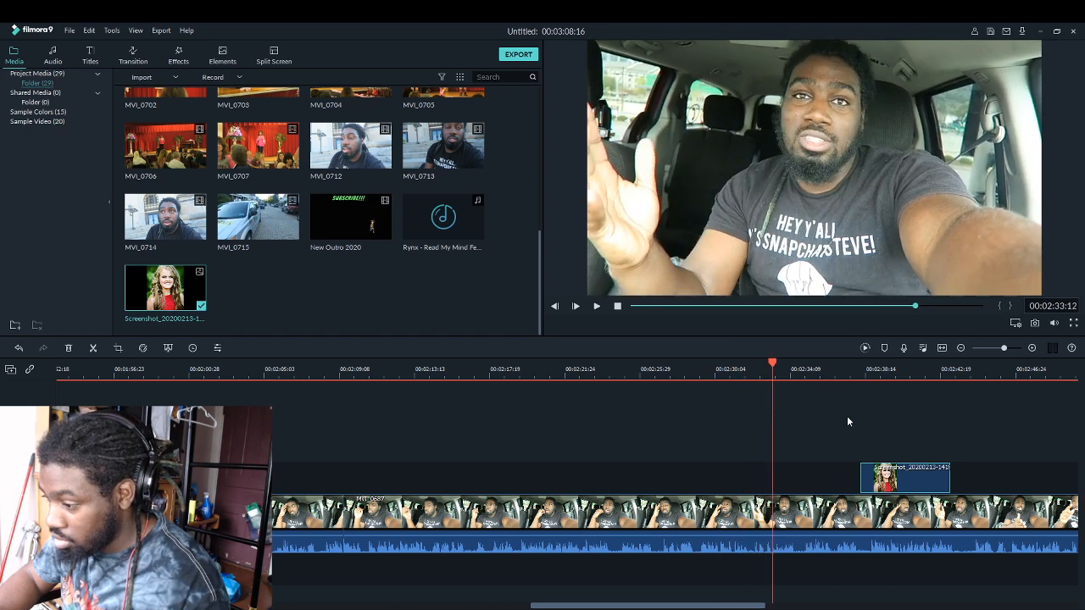
# Move the overlaid screenshot image earlier so it starts at 00:02:33:12, and play through it to 00:02:38:20
pyautogui.moveTo(866, 473); pyautogui.dragTo(778, 485)
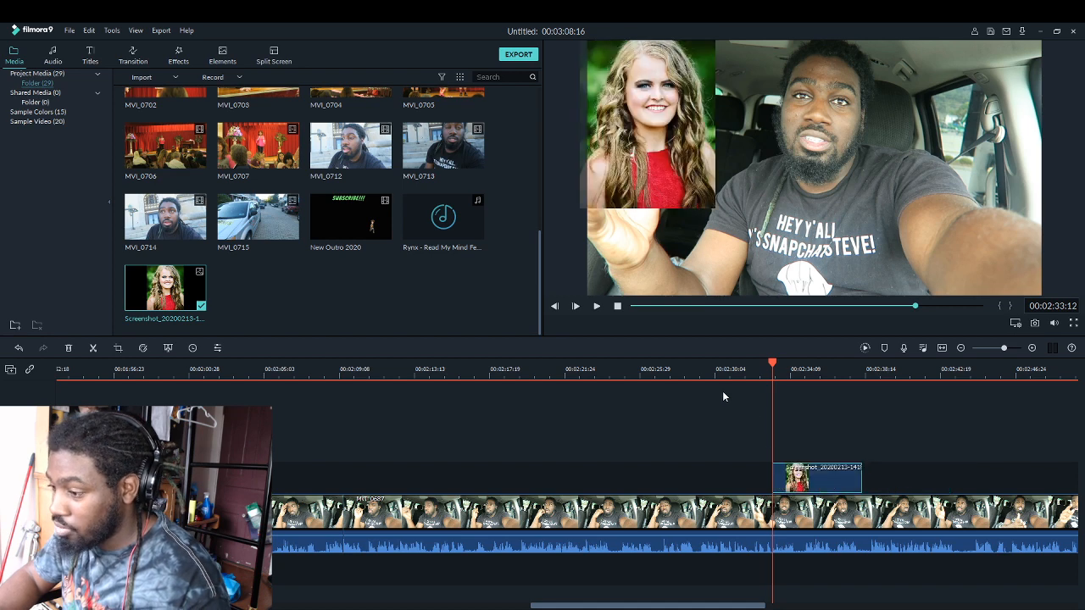
pyautogui.press('space')
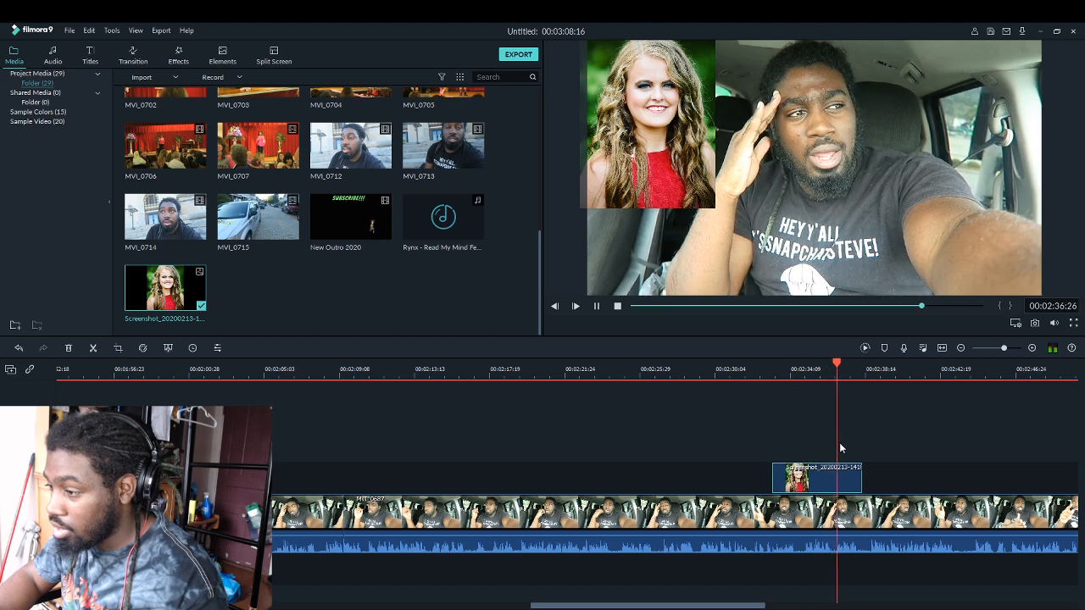
pyautogui.press('space')
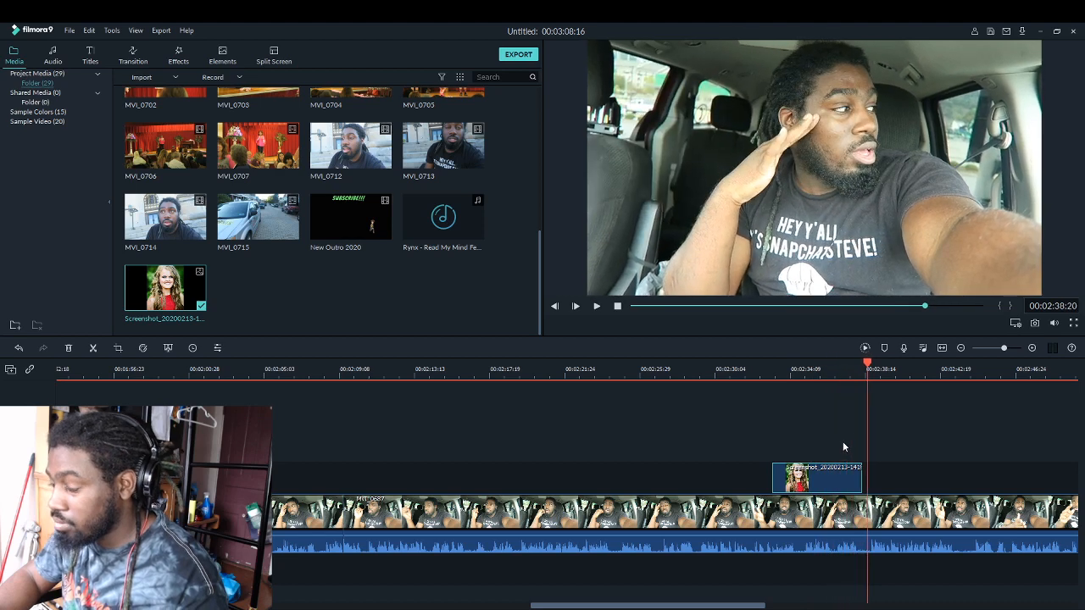
# Play on to 00:03:04:28, split the MVI_0687 clip there and delete the remaining end section
pyautogui.press('space')
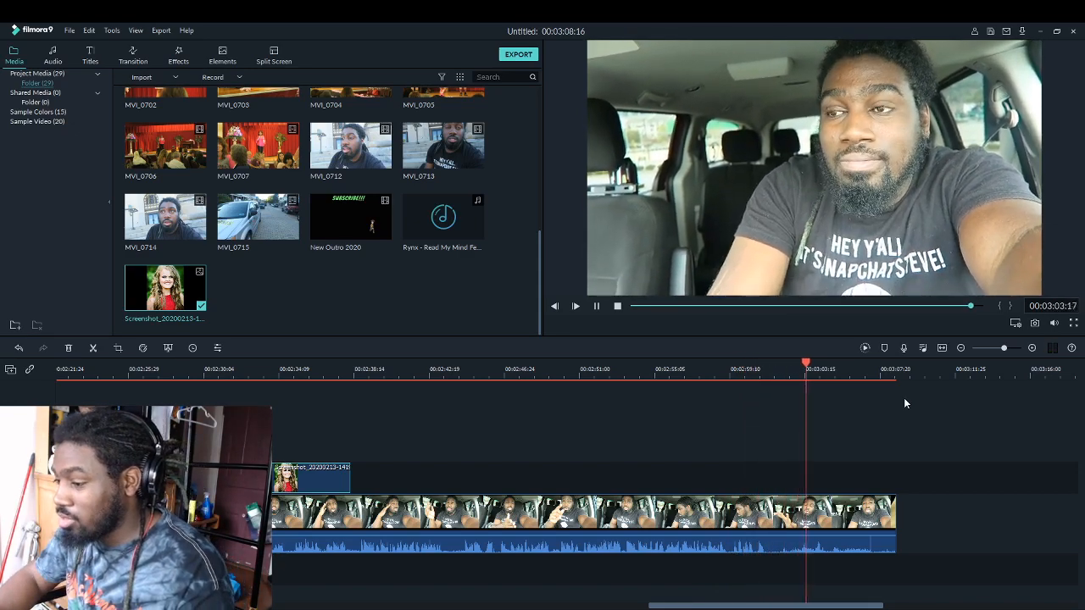
pyautogui.press('space')
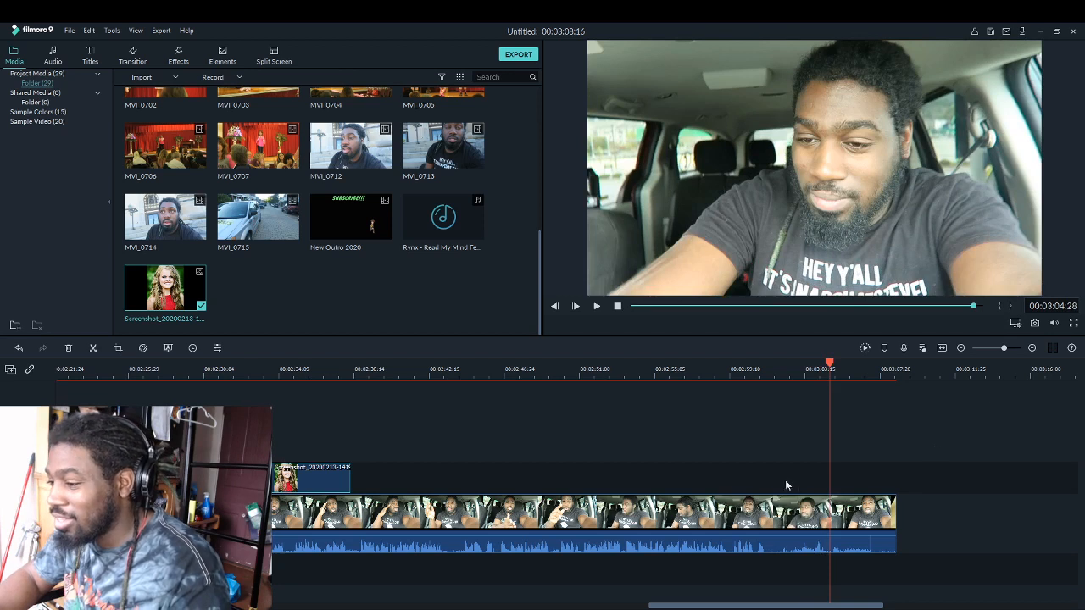
pyautogui.click(92, 345)
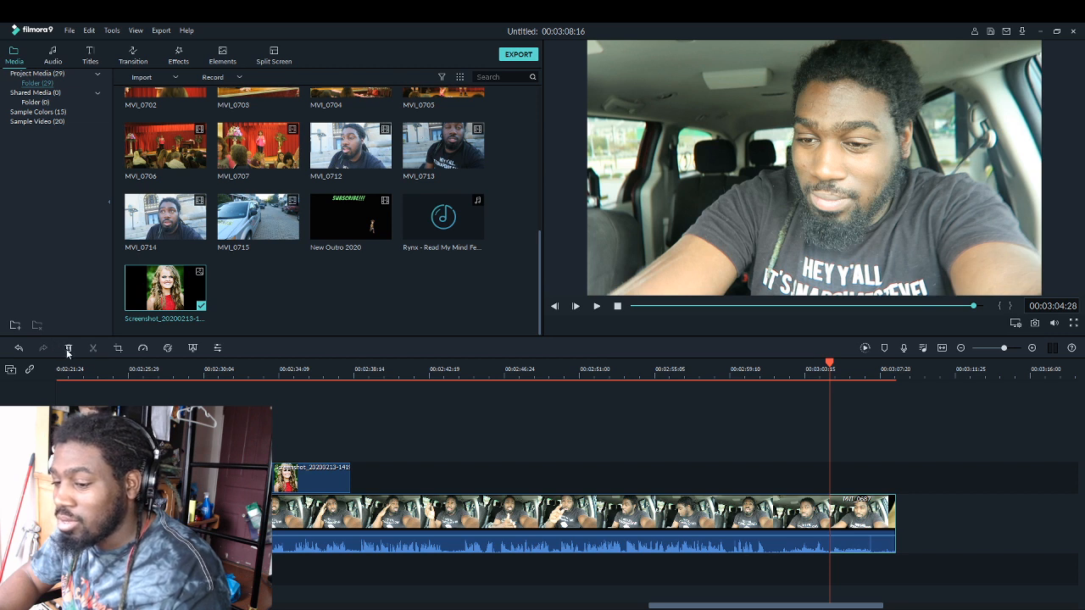
pyautogui.click(68, 349)
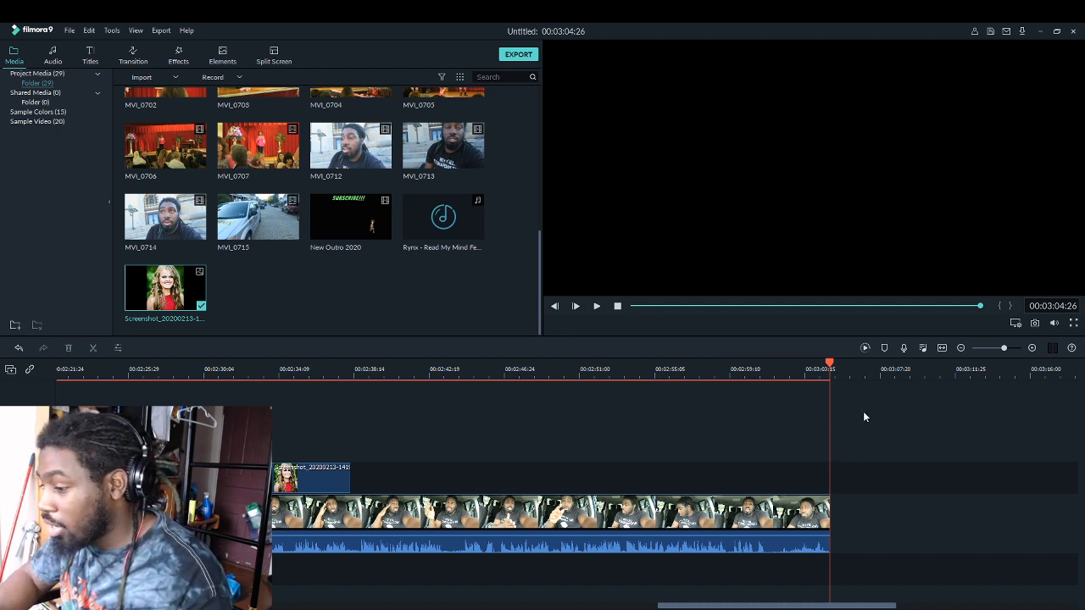
# Append the MVI_0688 clip after MVI_0687 on the timeline and bring the playhead back near the join between them
pyautogui.scroll(5, 300, 290)
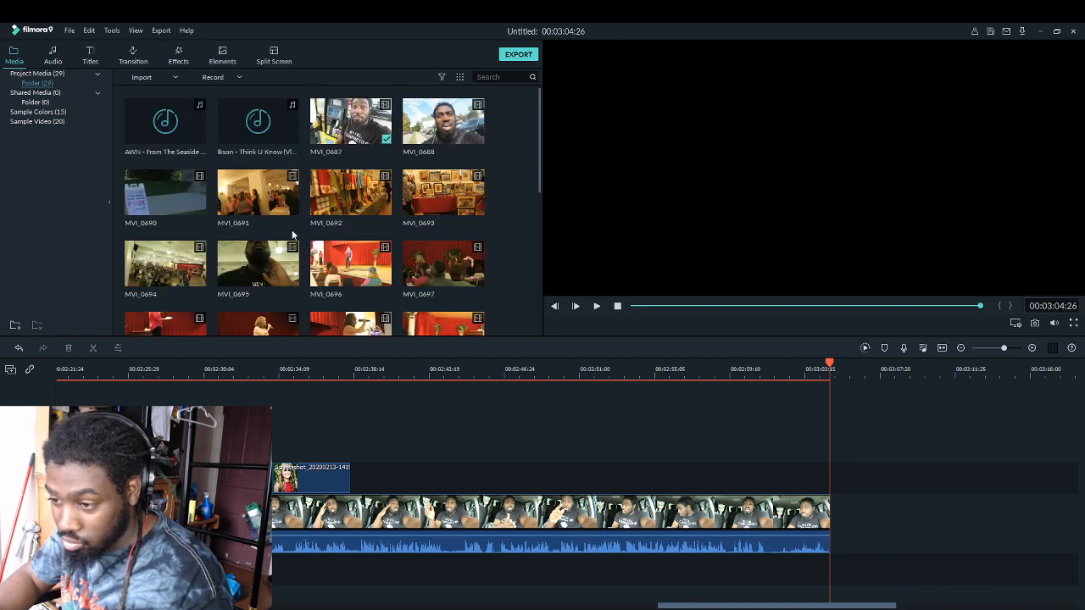
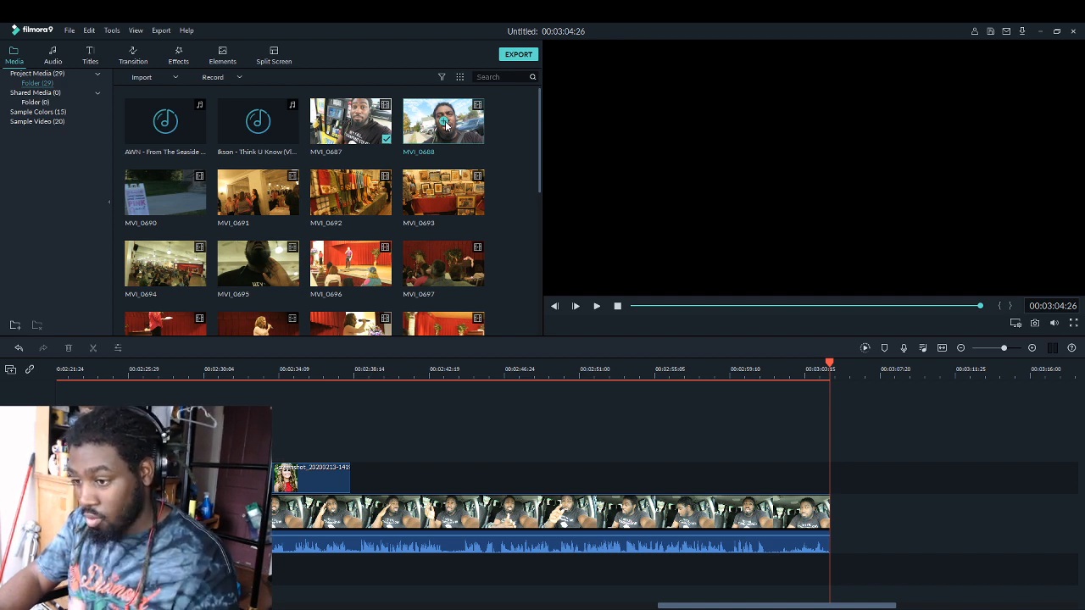
pyautogui.click(443, 122)
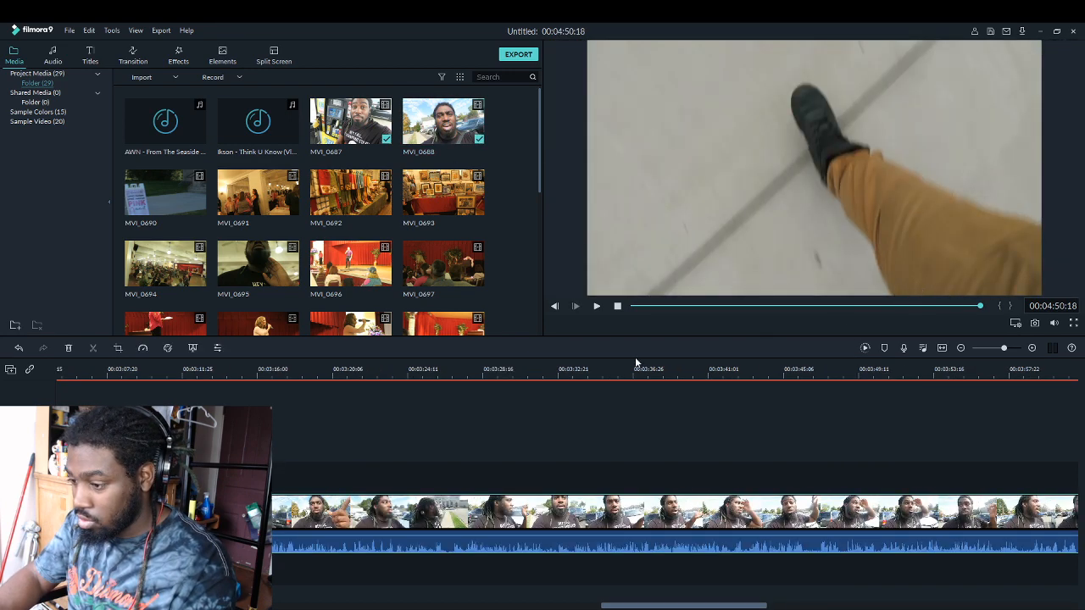
pyautogui.click(701, 306)
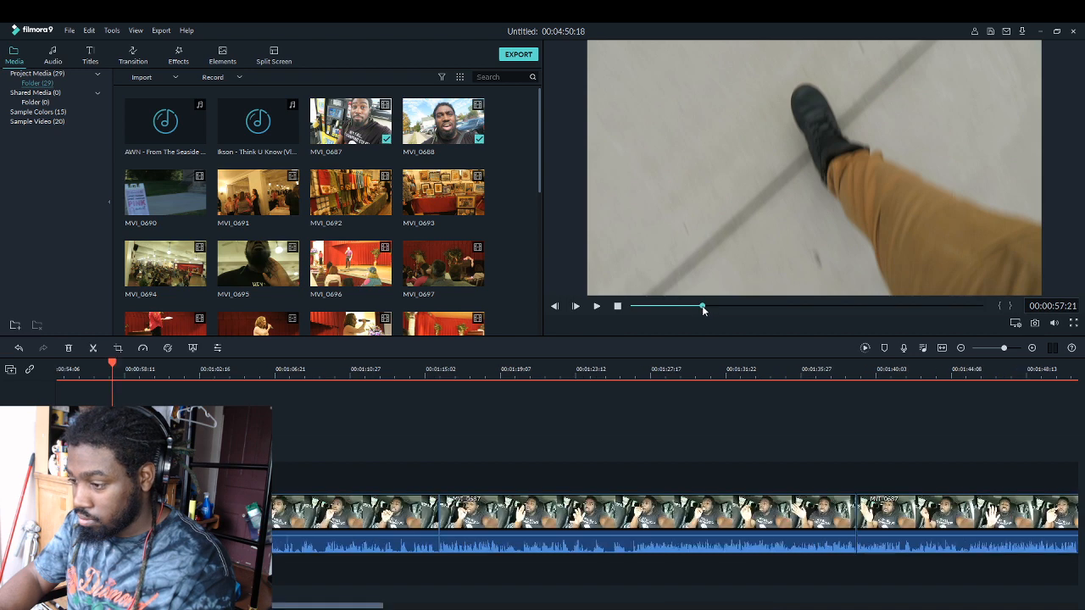
pyautogui.press('space')
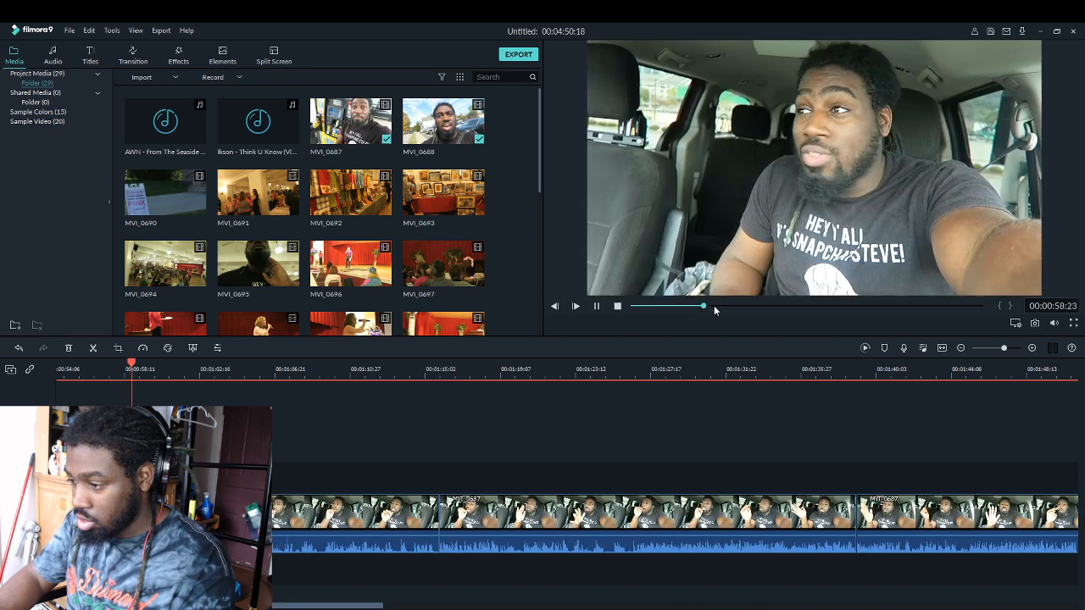
pyautogui.click(755, 306)
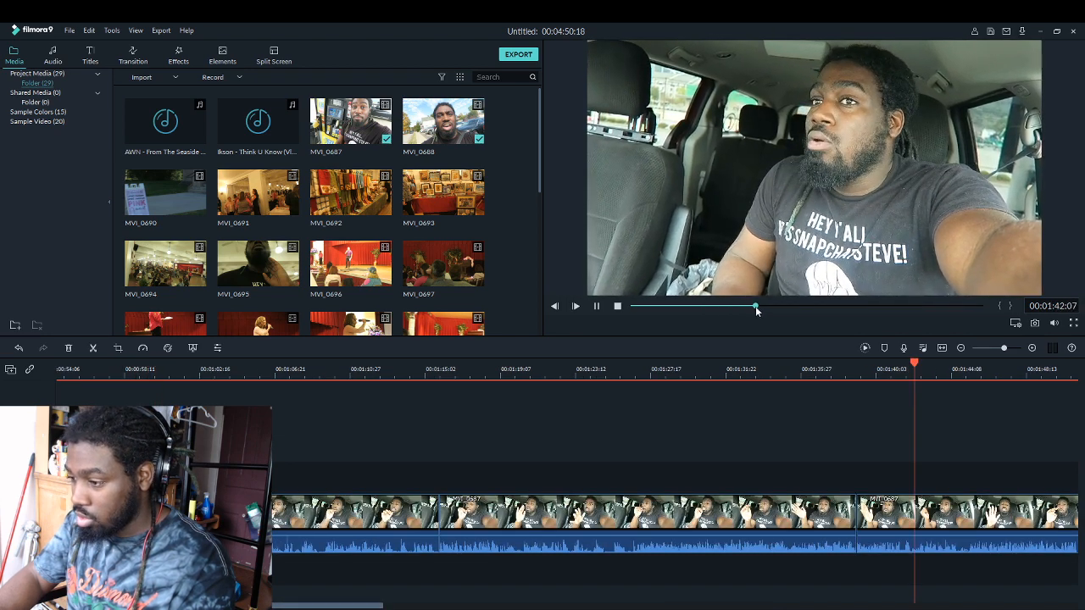
pyautogui.click(781, 307)
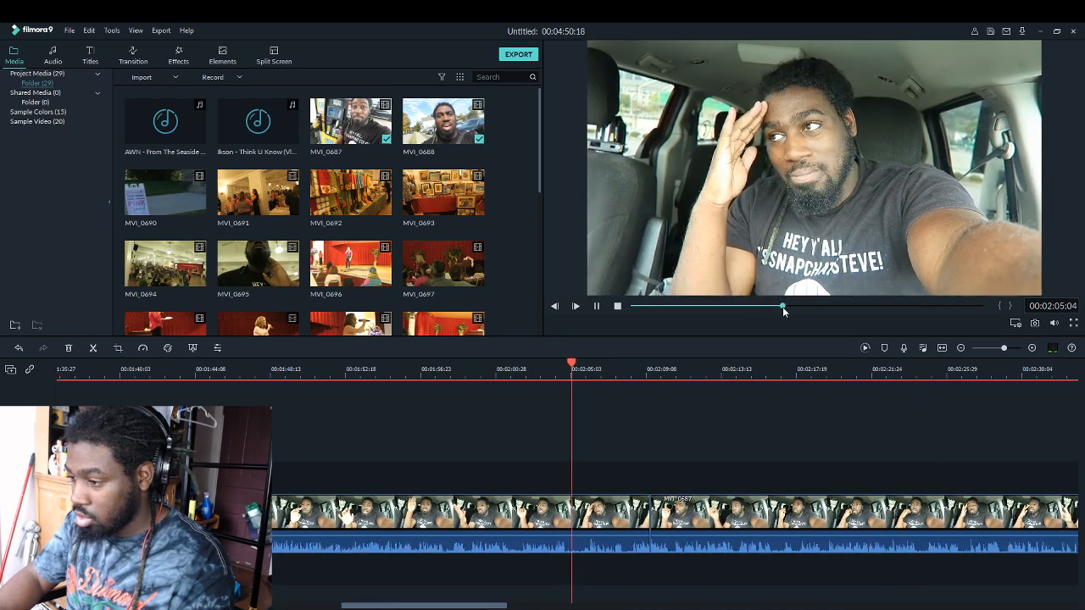
pyautogui.click(797, 306)
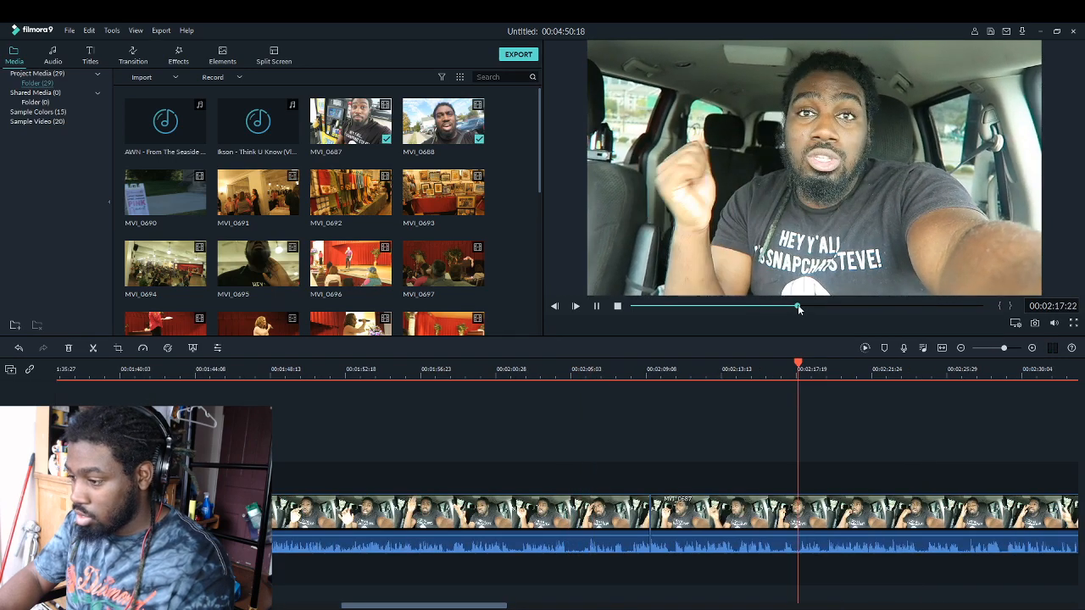
pyautogui.click(834, 306)
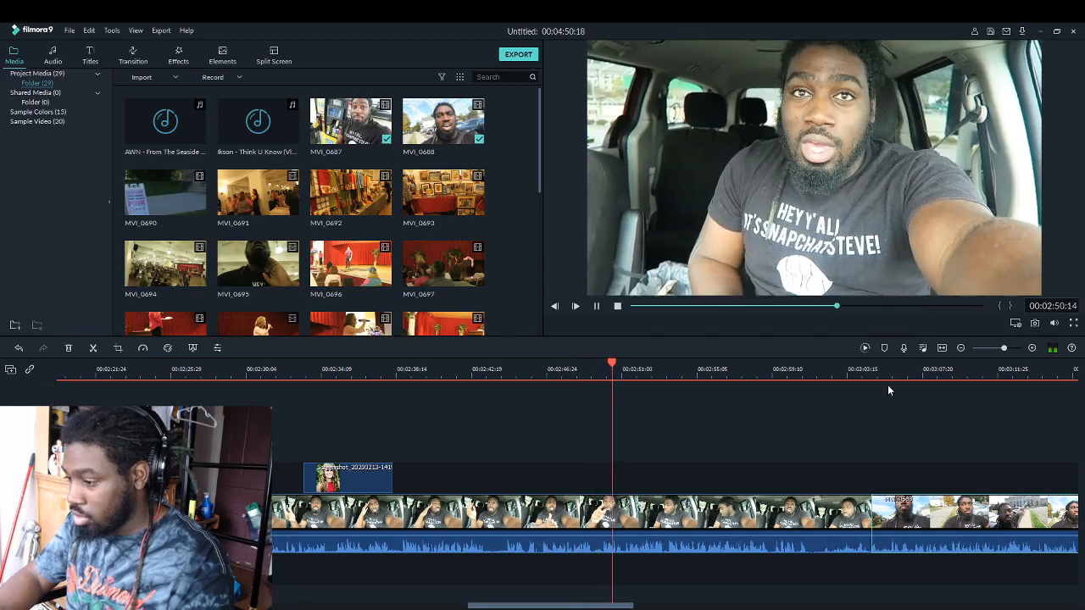
# Split MVI_0688 at 00:03:05:21 and delete the short section before the cut
pyautogui.click(872, 373)
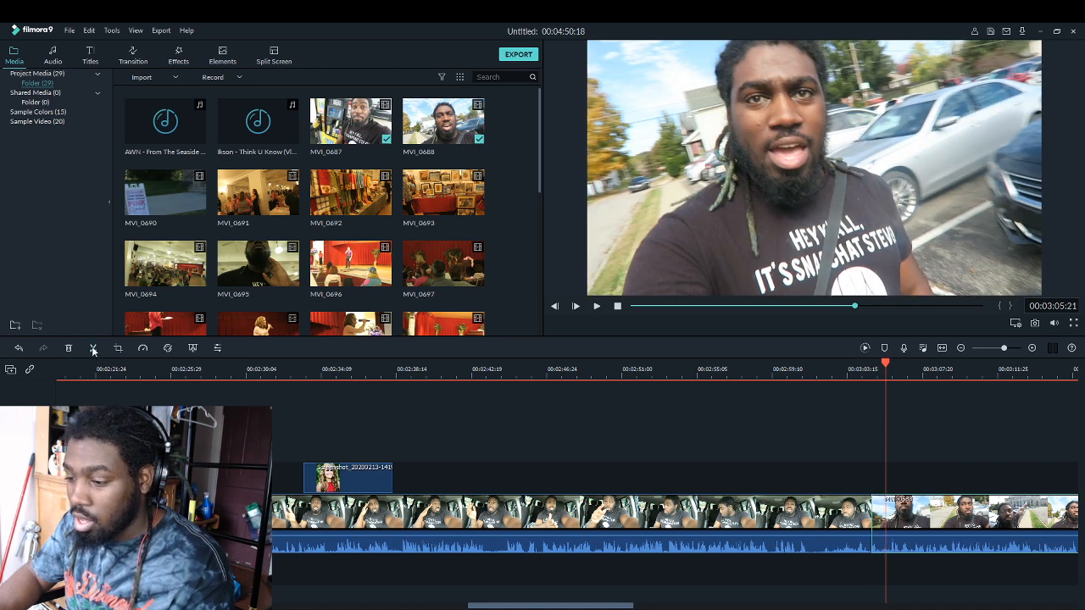
pyautogui.click(94, 348)
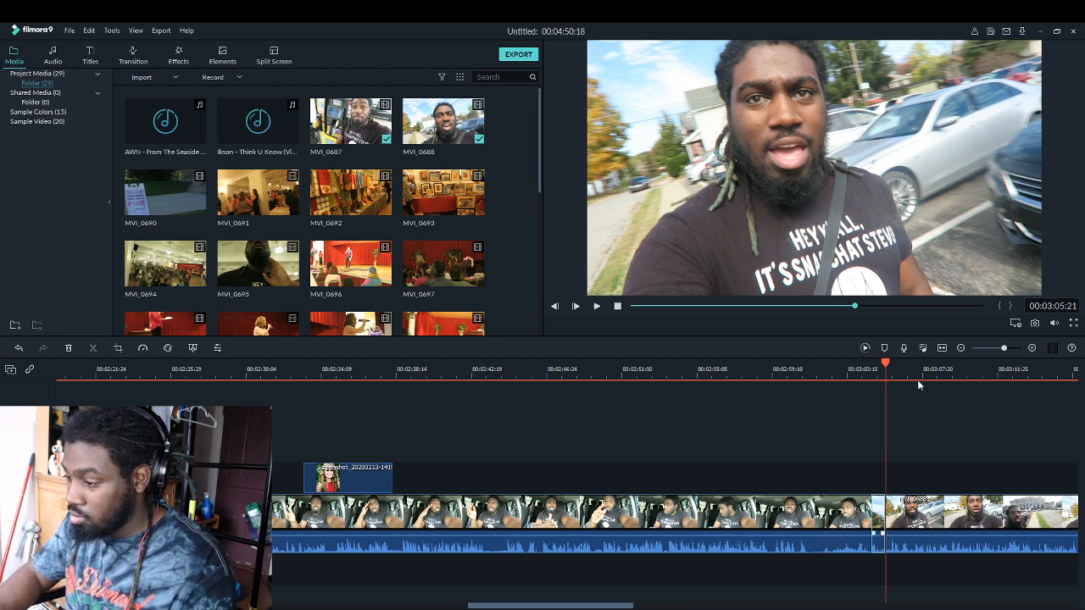
pyautogui.press('Delete')
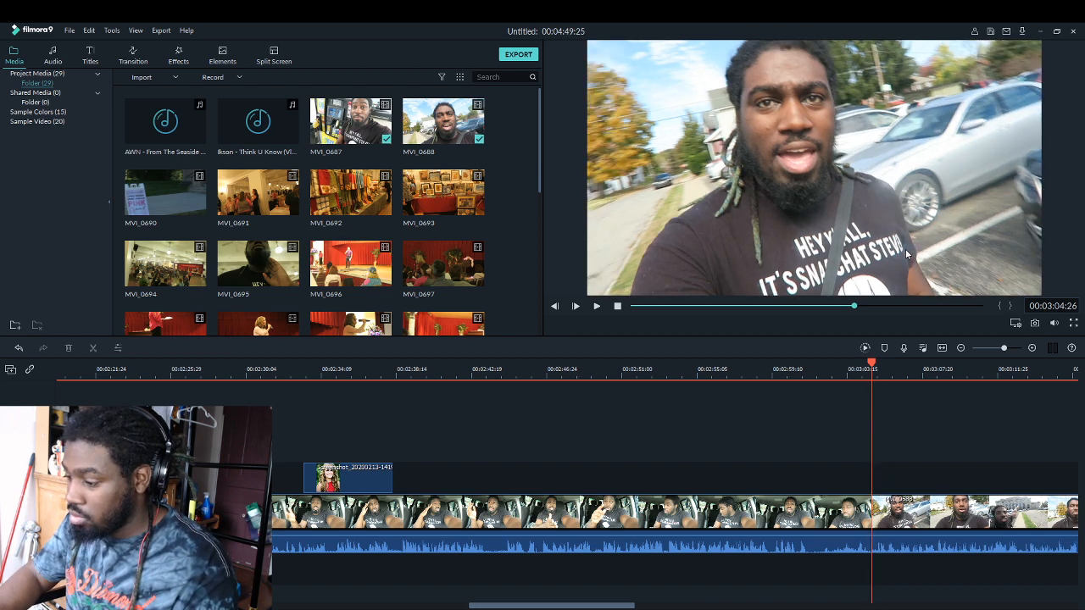
# Play through MVI_0688 to 00:04:47:26, split it there and delete the leftover end section
pyautogui.press('space')
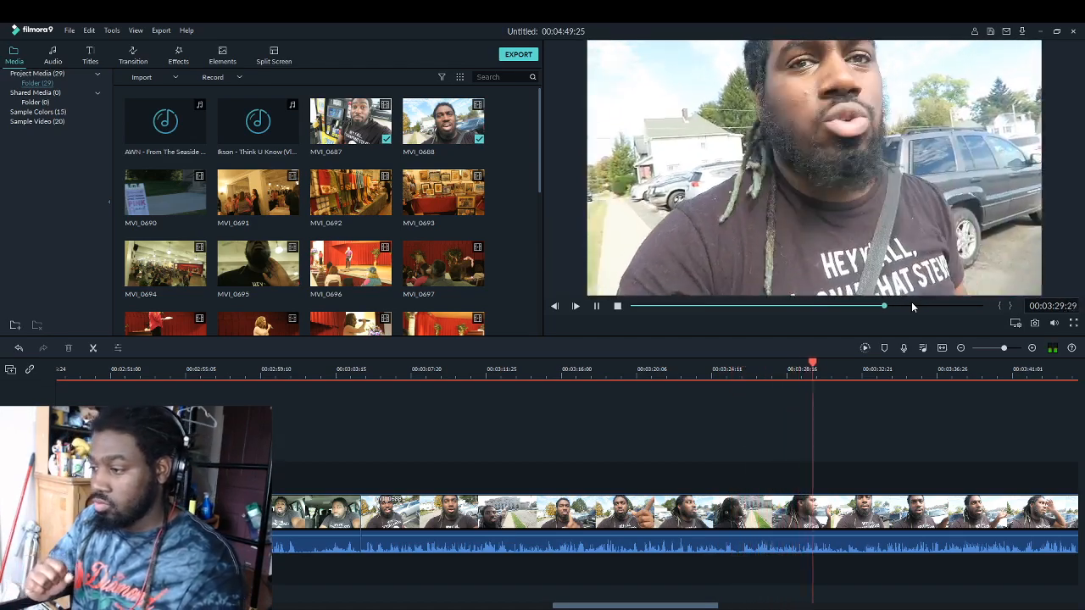
pyautogui.press('space')
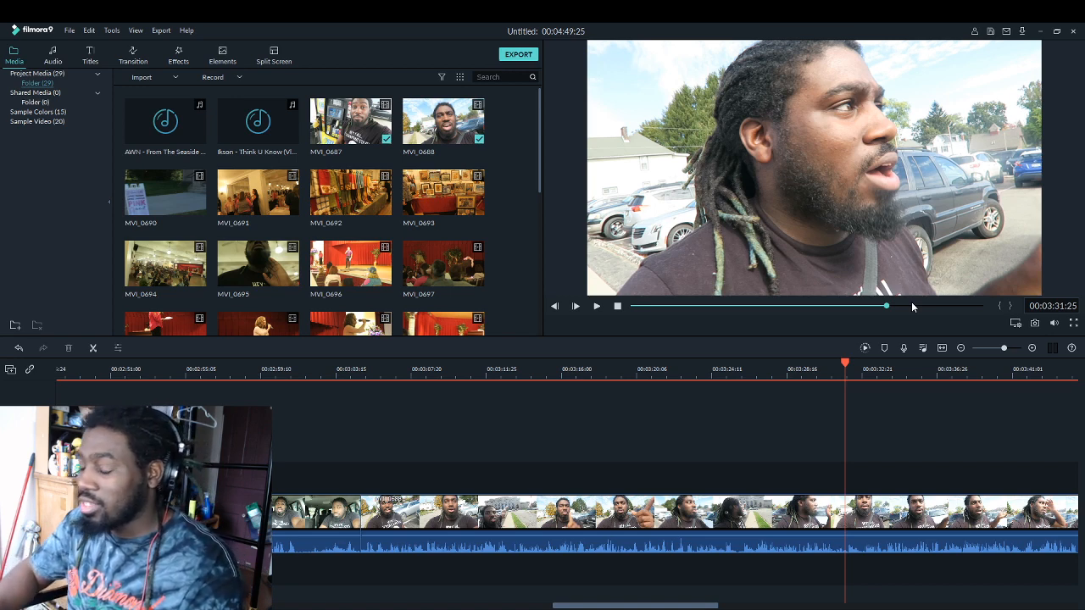
pyautogui.press('space')
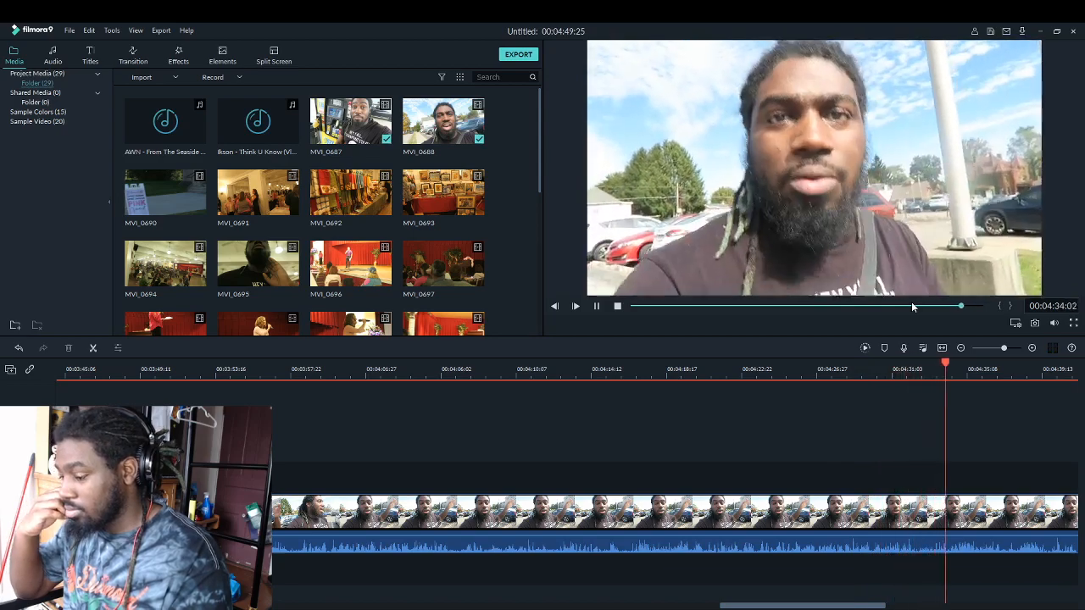
pyautogui.press('space')
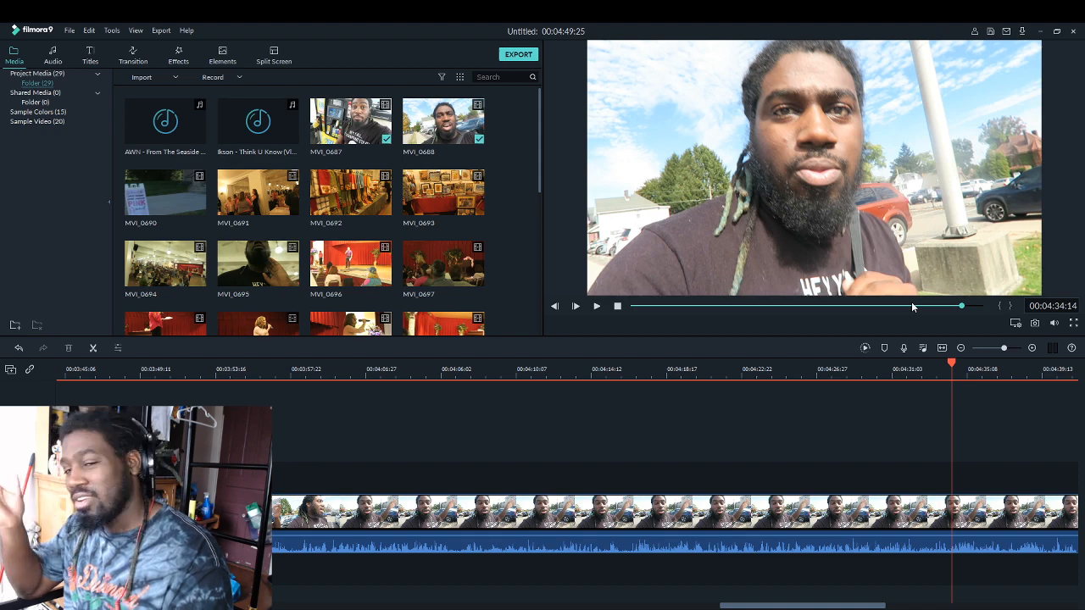
pyautogui.press('space')
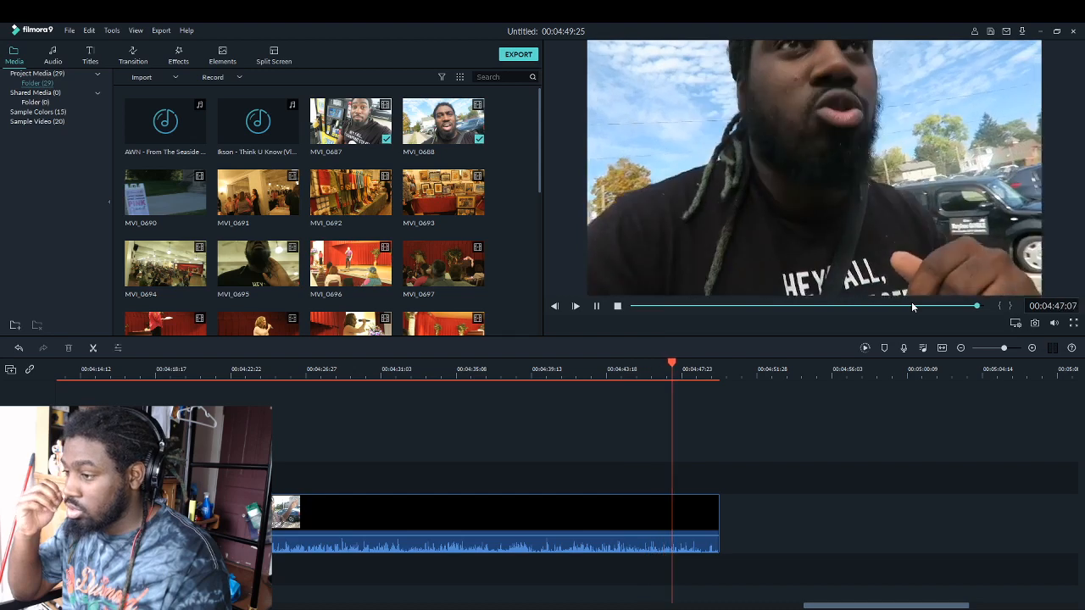
pyautogui.press('space')
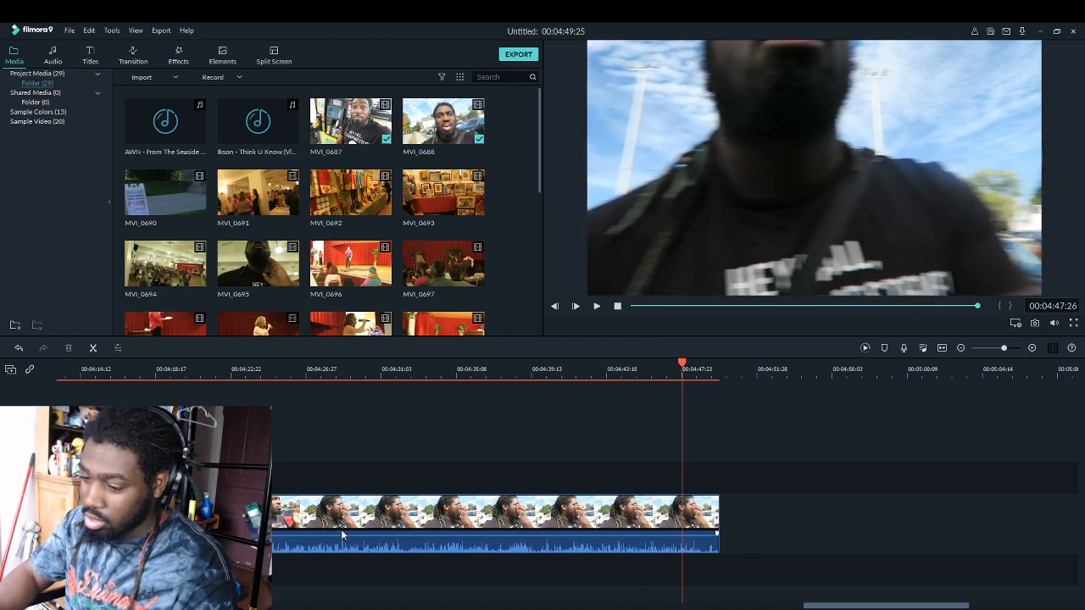
pyautogui.click(93, 350)
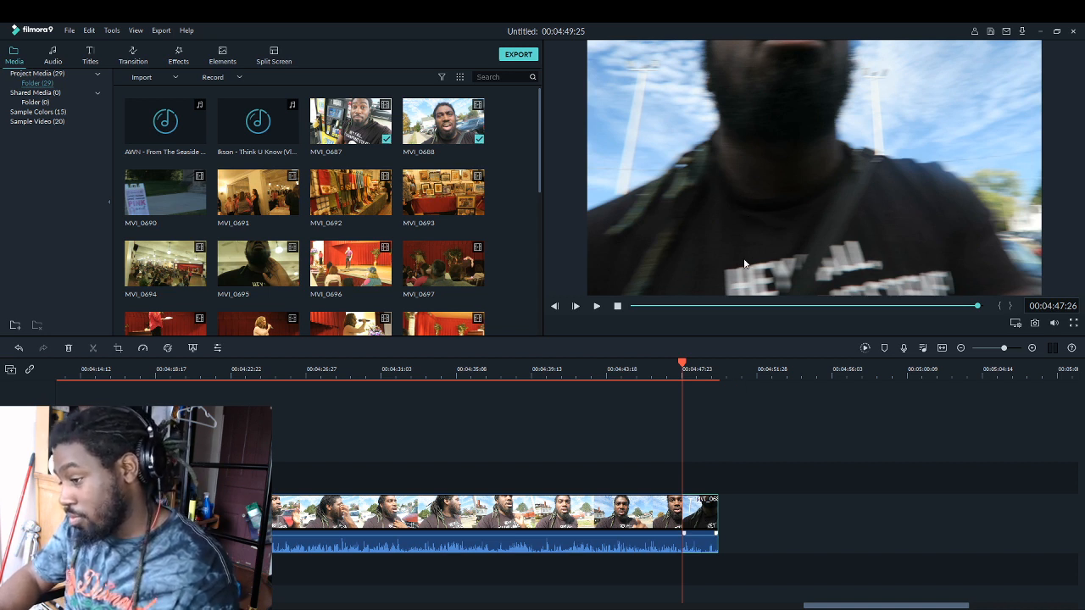
pyautogui.press('Delete')
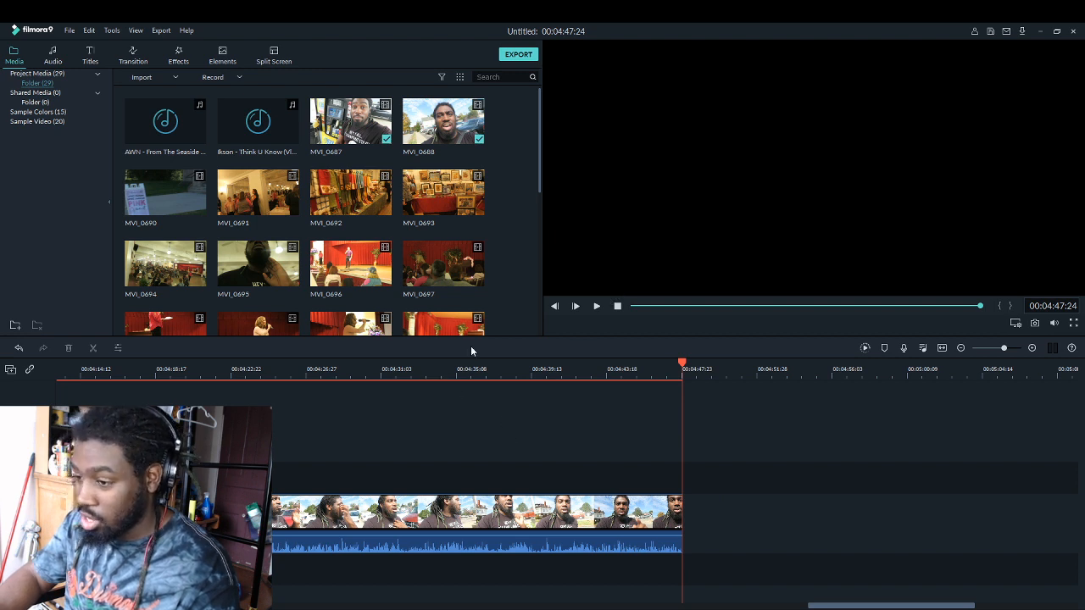
# Preview the MVI_0690 clip from the media library and append it after MVI_0688 on the timeline
pyautogui.click(190, 204)
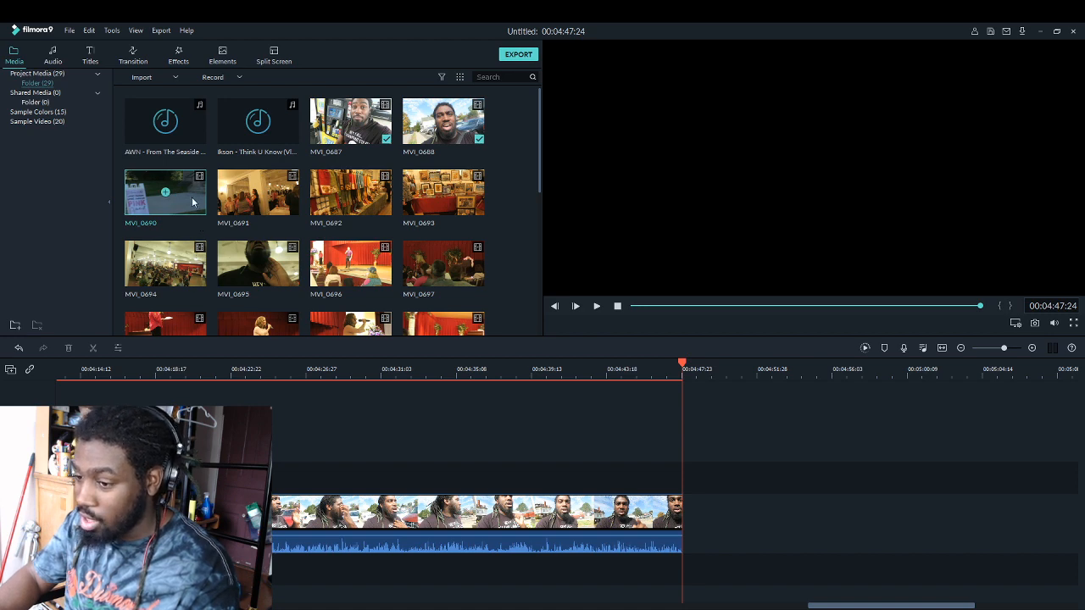
pyautogui.doubleClick(193, 202)
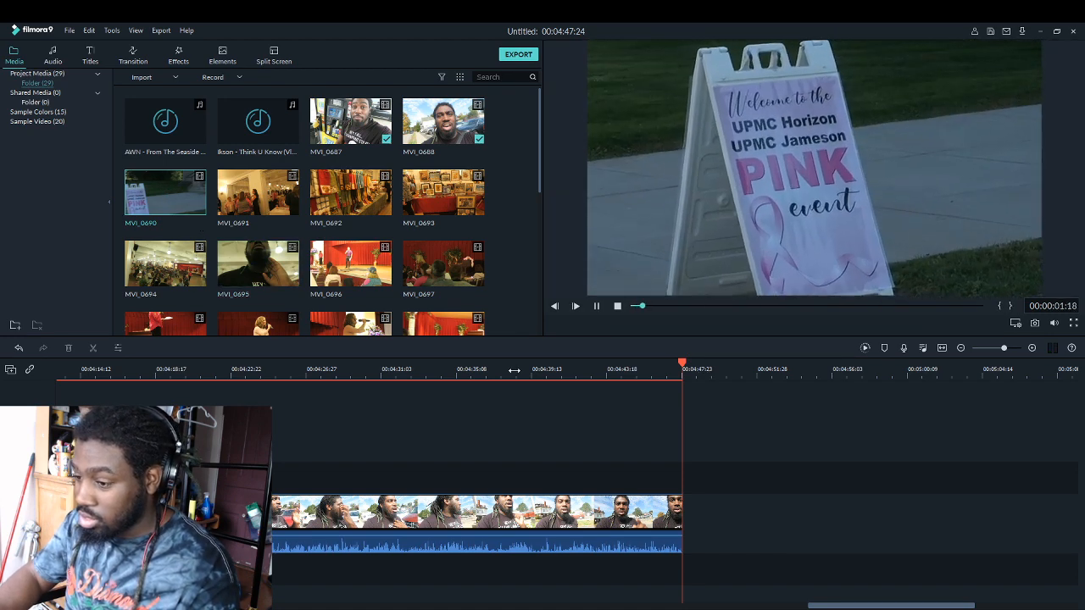
pyautogui.click(165, 191)
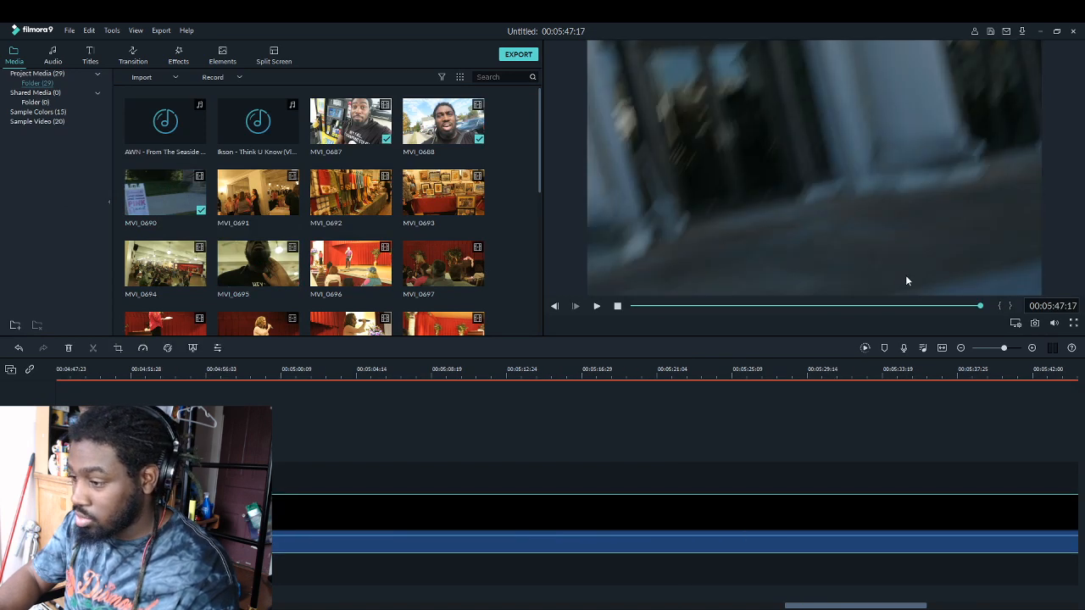
# Return the playhead to the start of MVI_0690 at 00:04:47:26 and play the clip until 00:04:50:29
pyautogui.click(935, 304)
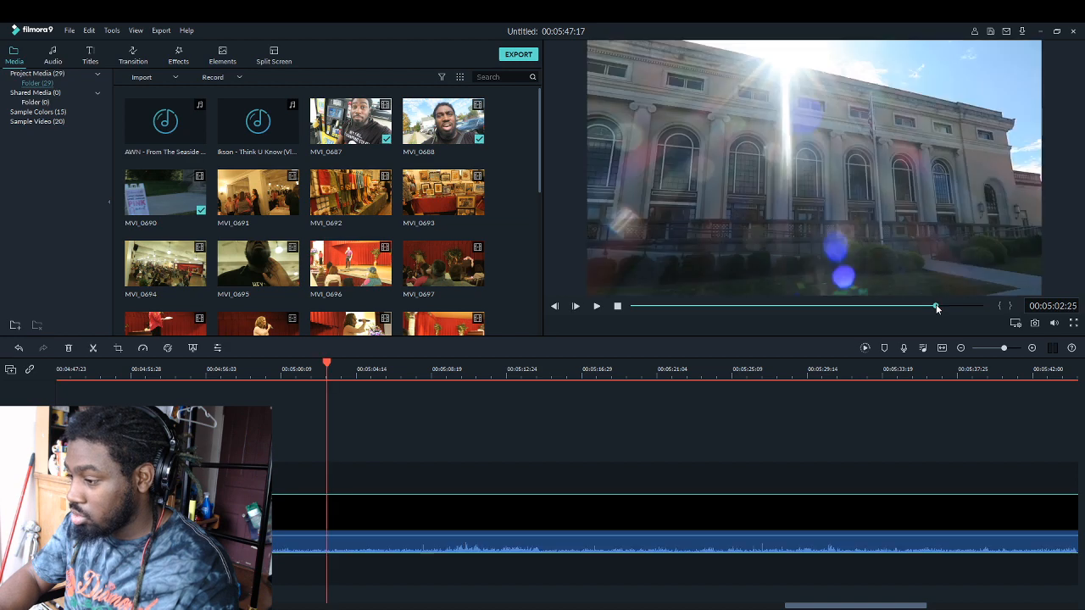
pyautogui.moveTo(935, 304); pyautogui.dragTo(913, 308)
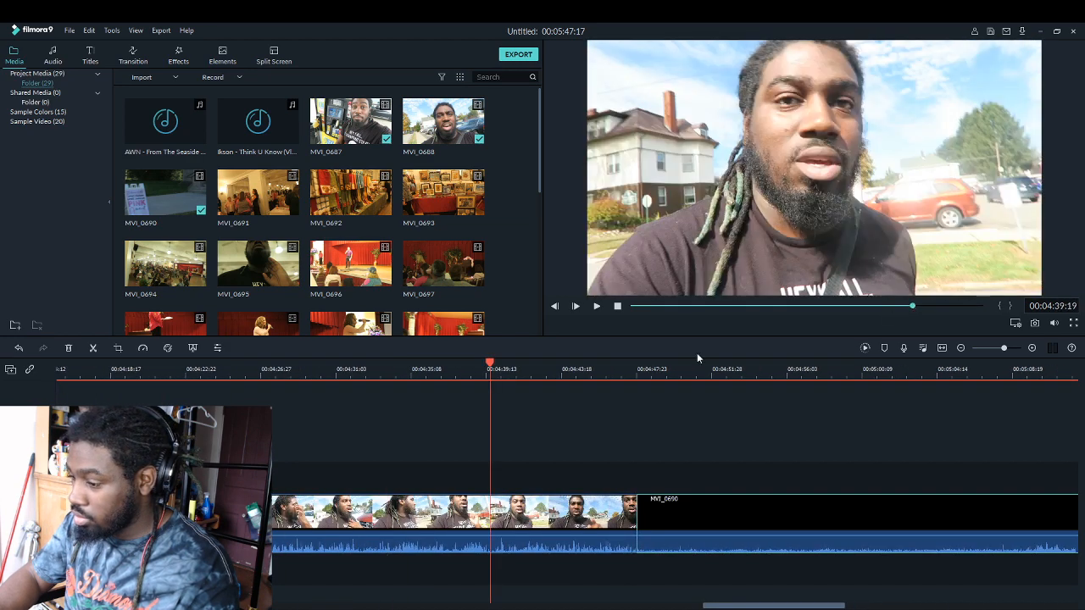
pyautogui.click(639, 377)
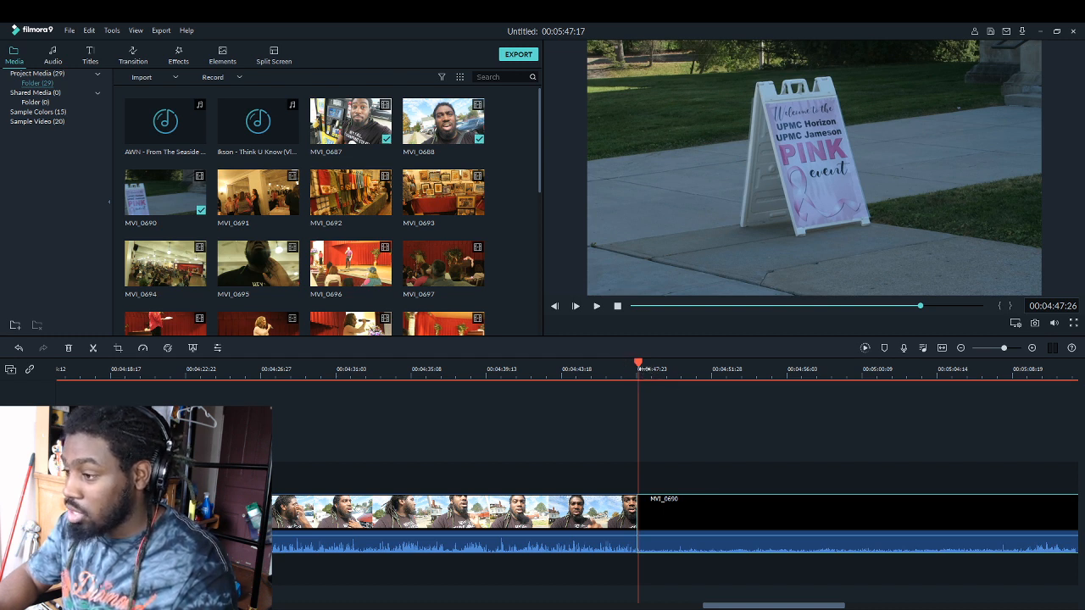
pyautogui.press('space')
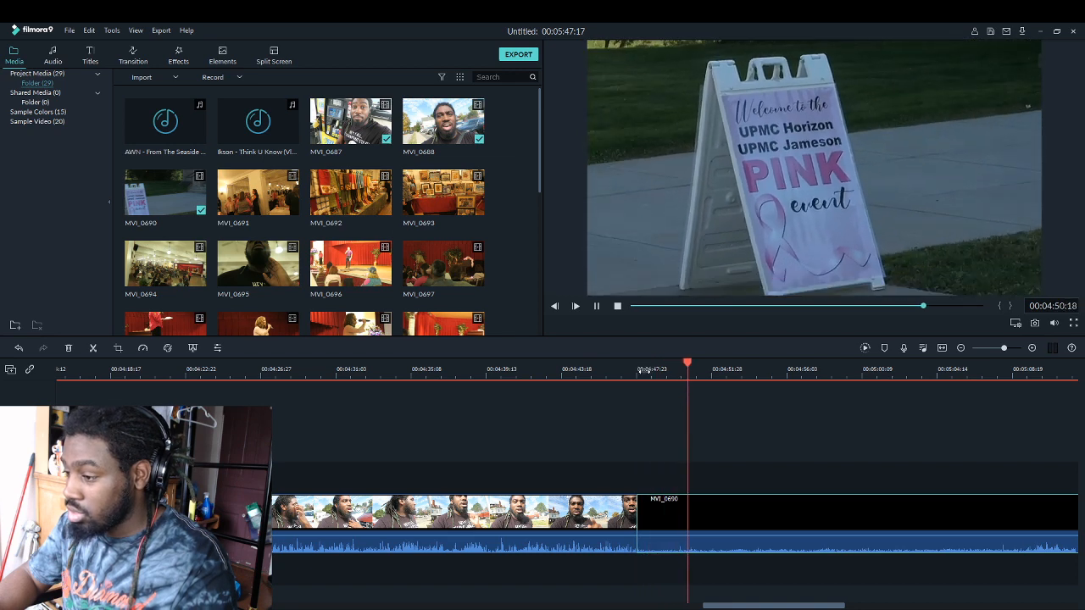
pyautogui.press('space')
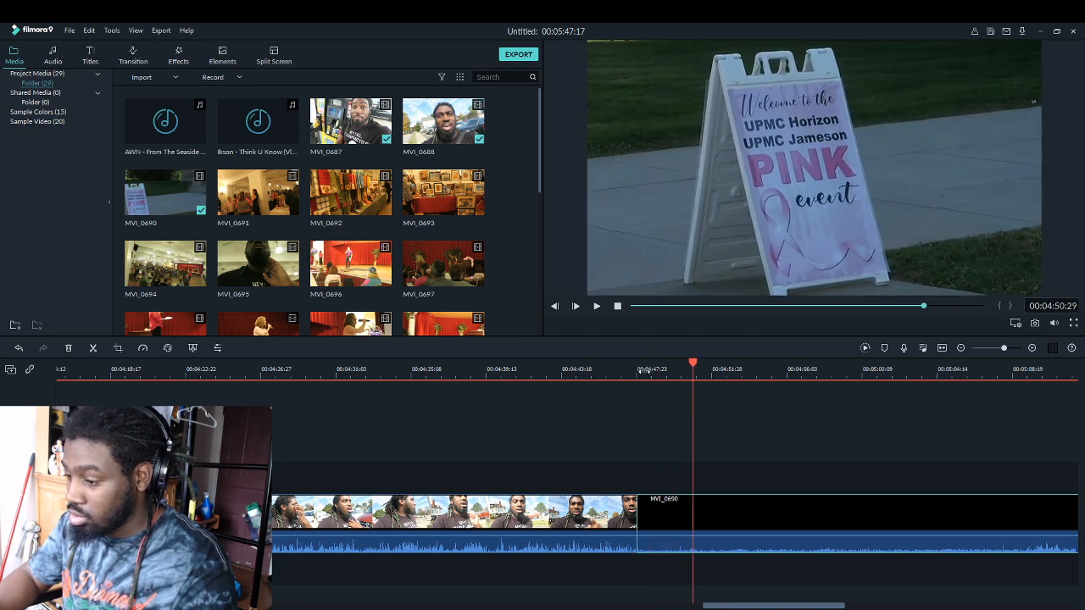
# Play MVI_0690 on to 00:04:51:22 and split the clip there
pyautogui.press('space')
pyautogui.press('space')
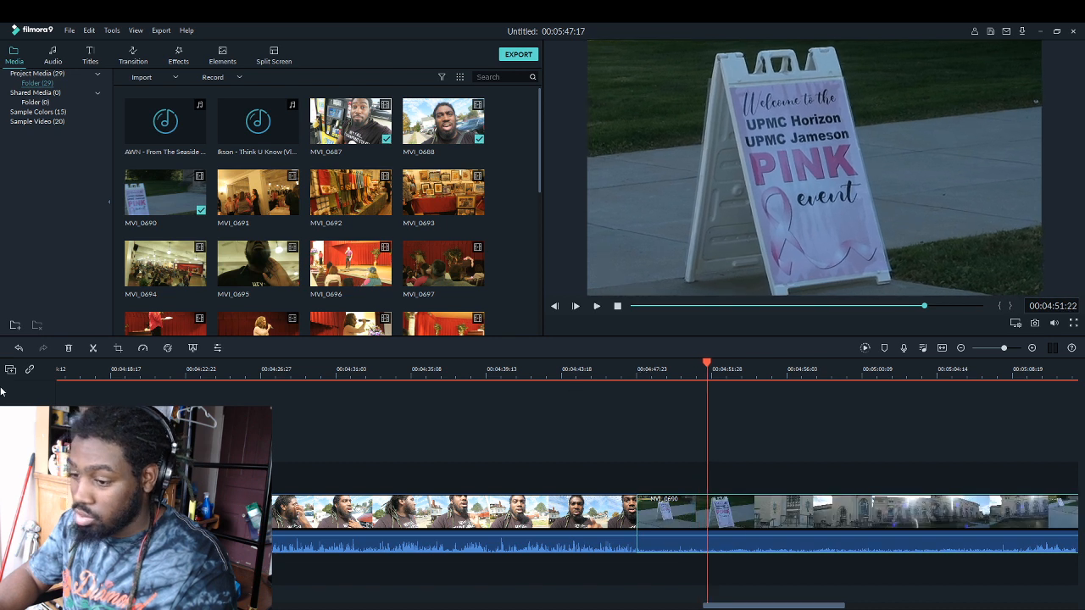
pyautogui.click(94, 350)
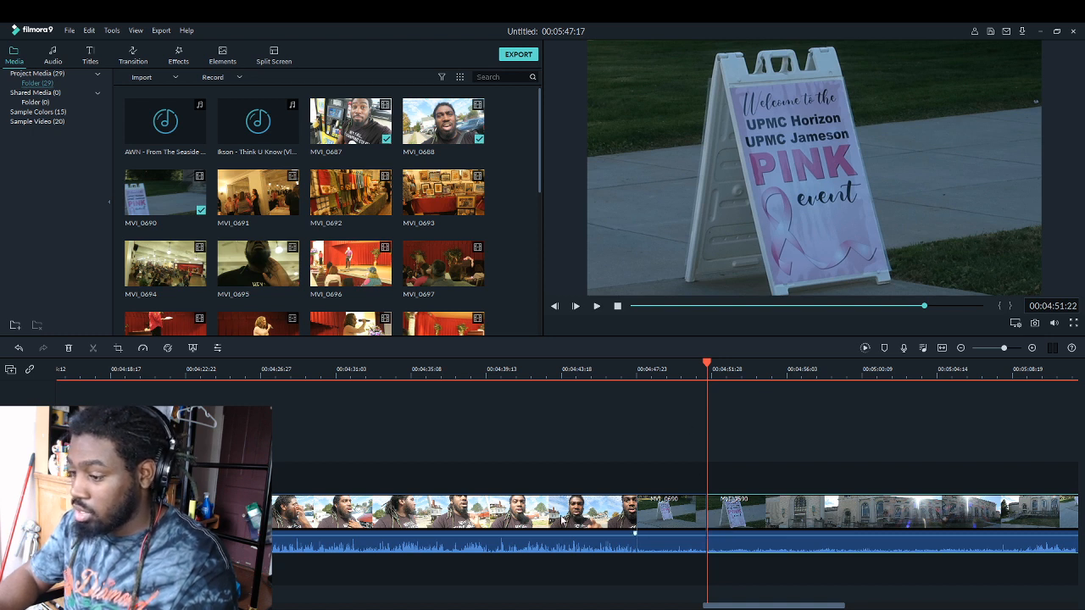
# Mute the audio of both MVI_0690 sections, before and after the cut at 00:04:51:22
pyautogui.click(665, 506)
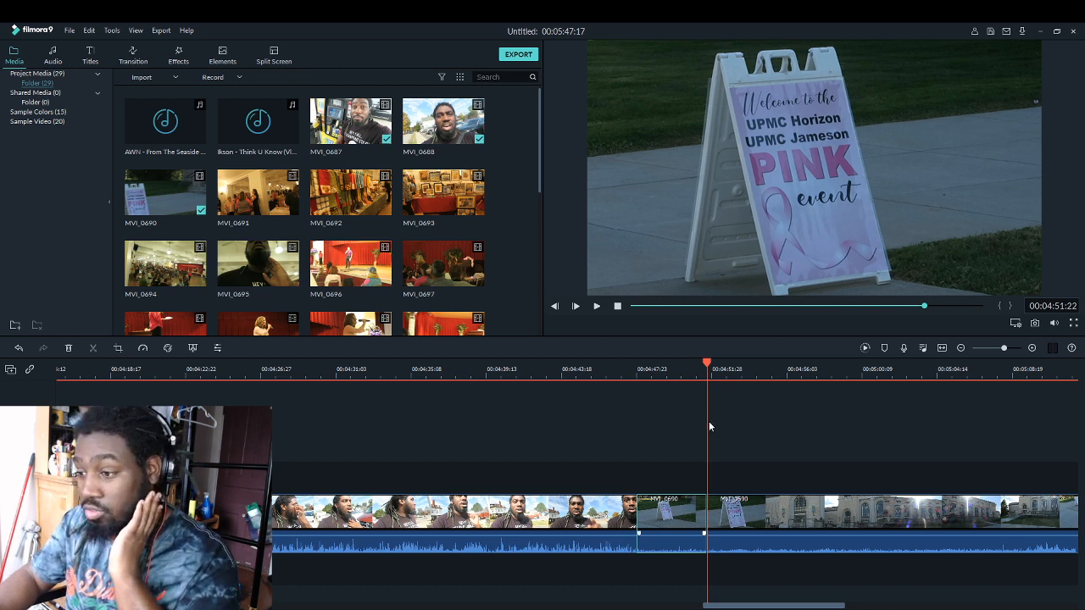
pyautogui.press('Delete')
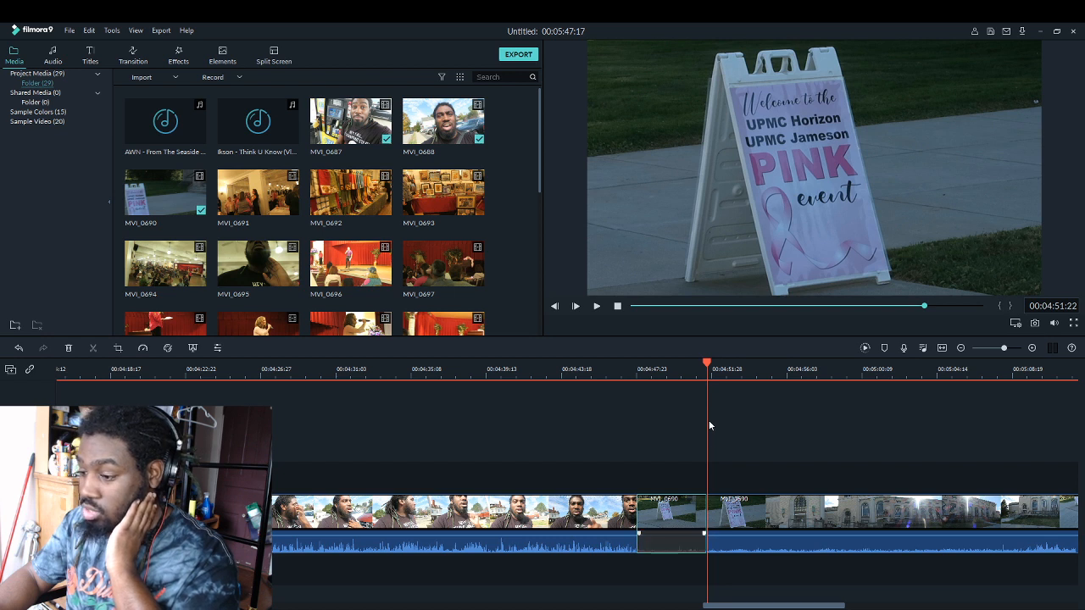
pyautogui.click(754, 514)
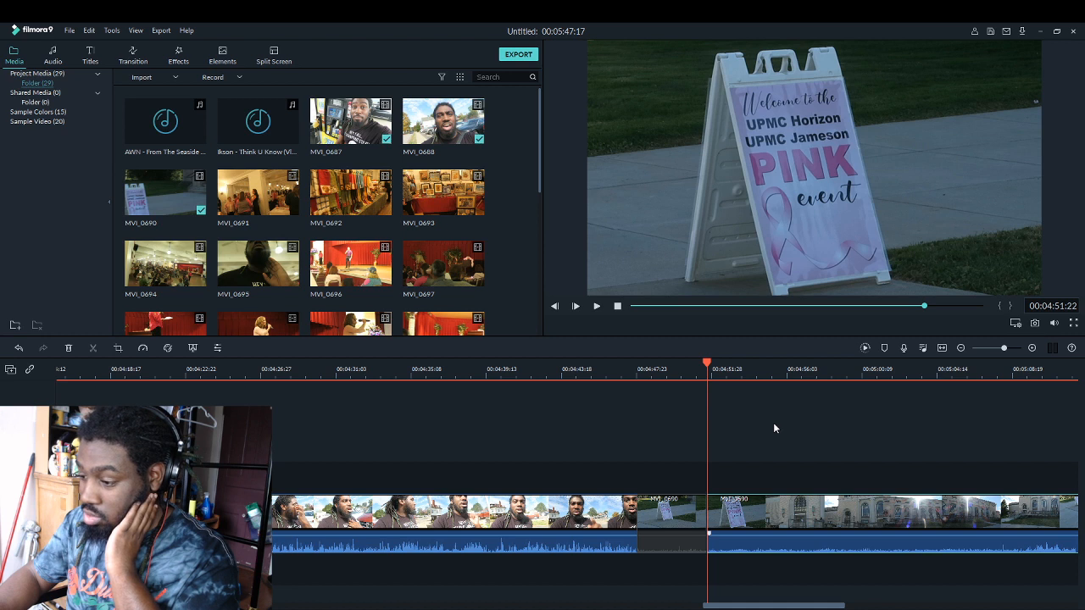
pyautogui.press('Delete')
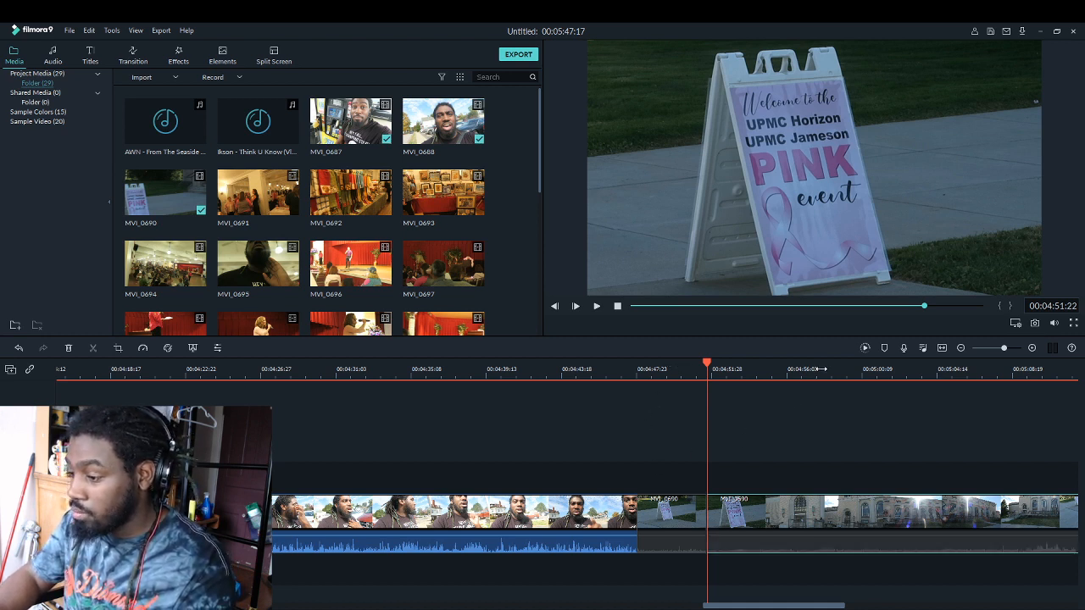
# Review MVI_0690 from 00:04:48:04, split it at 00:05:00:02 and delete the section between 00:04:51:22 and this cut
pyautogui.click(643, 374)
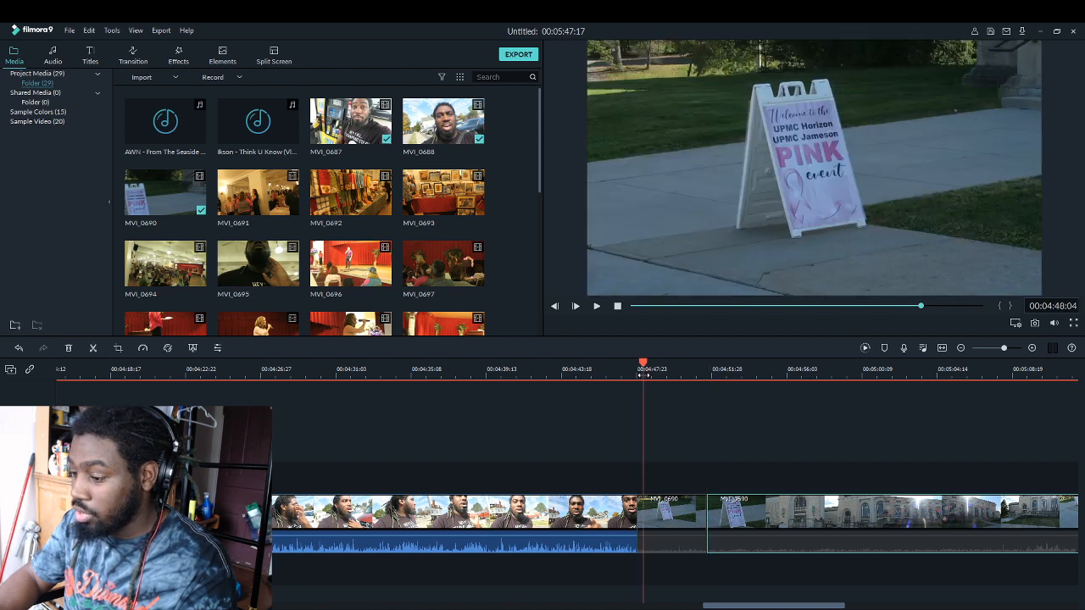
pyautogui.press('space')
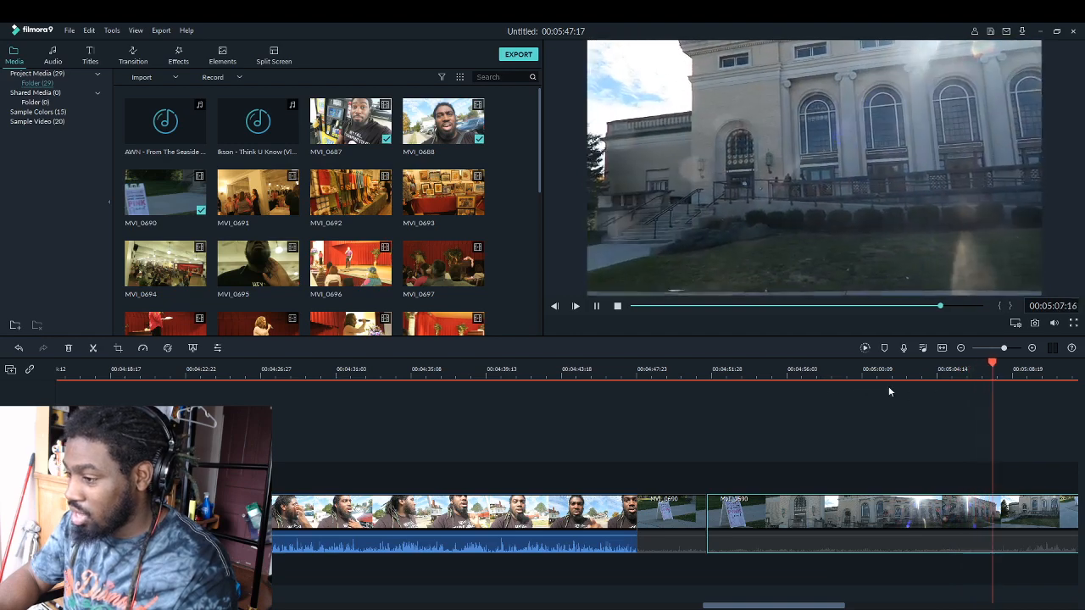
pyautogui.click(797, 372)
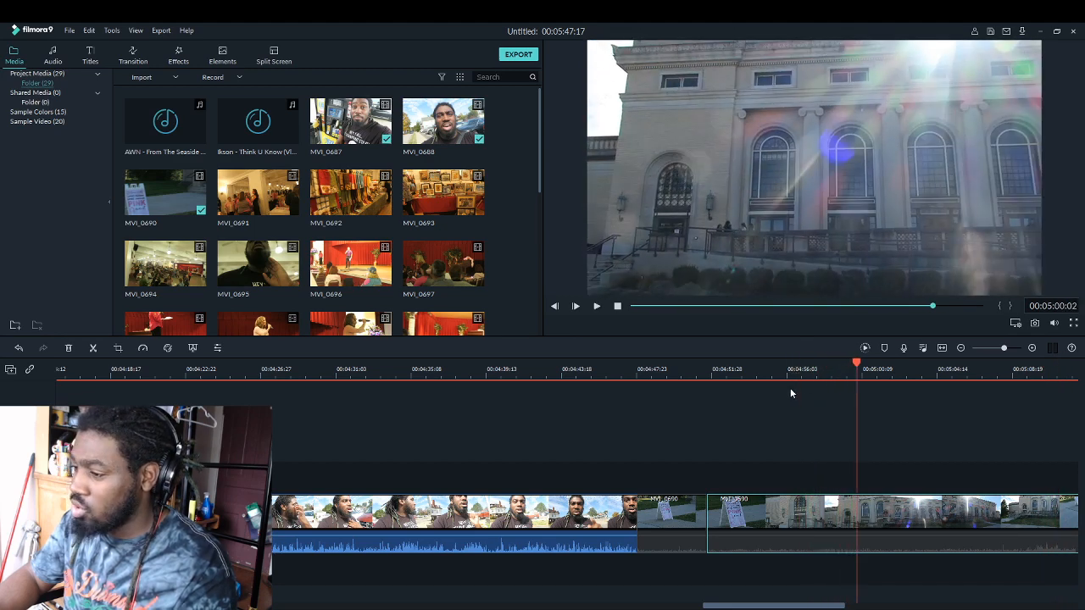
pyautogui.press('space')
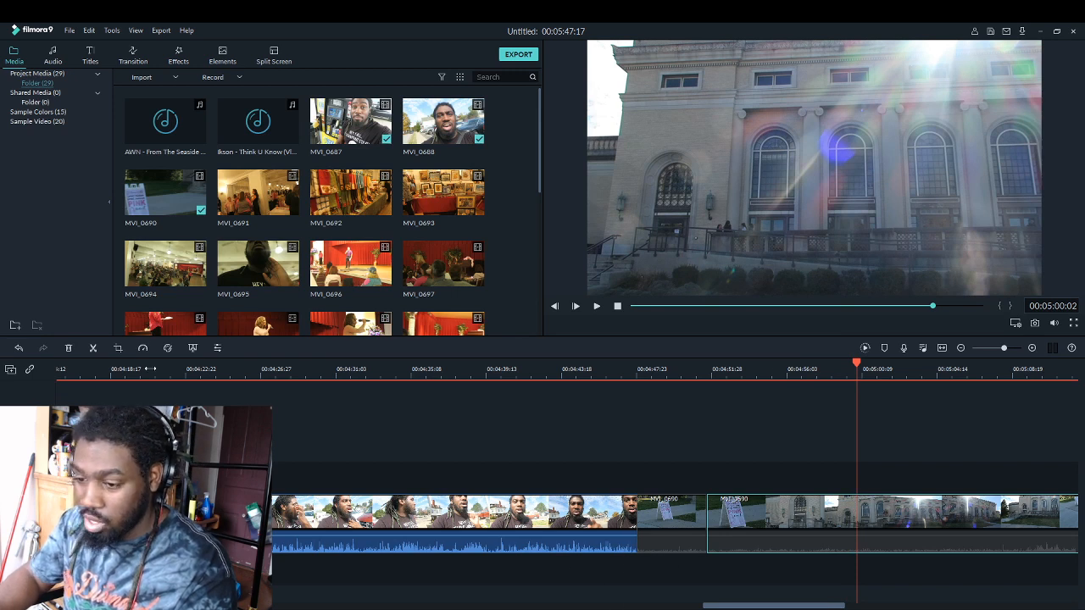
pyautogui.click(92, 348)
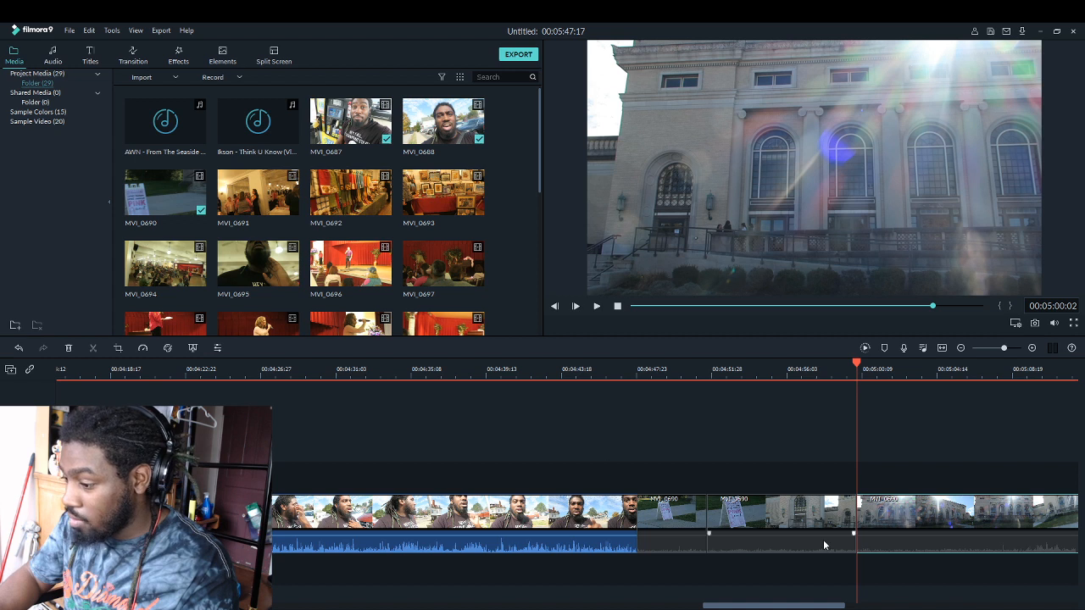
pyautogui.click(763, 526)
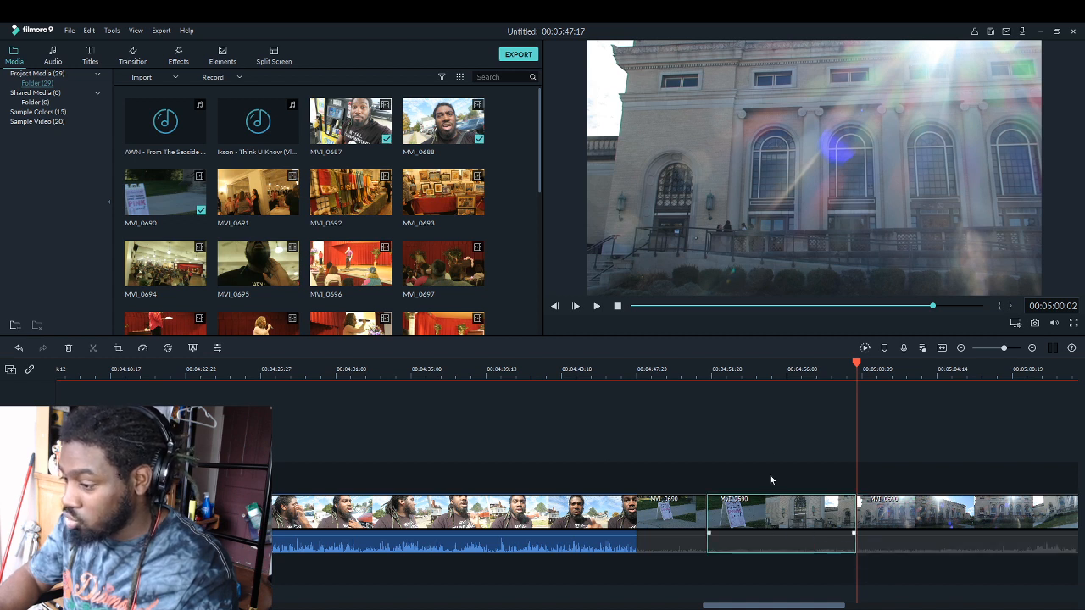
pyautogui.press('Delete')
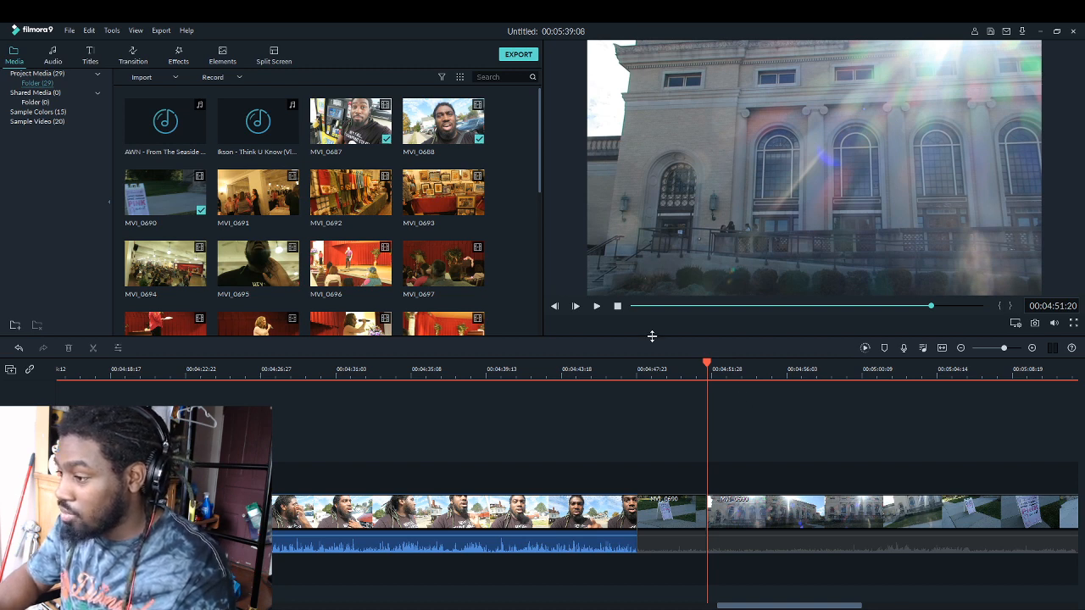
# Play the building shot in MVI_0690 to 00:04:55:01 and split the clip there
pyautogui.press('space')
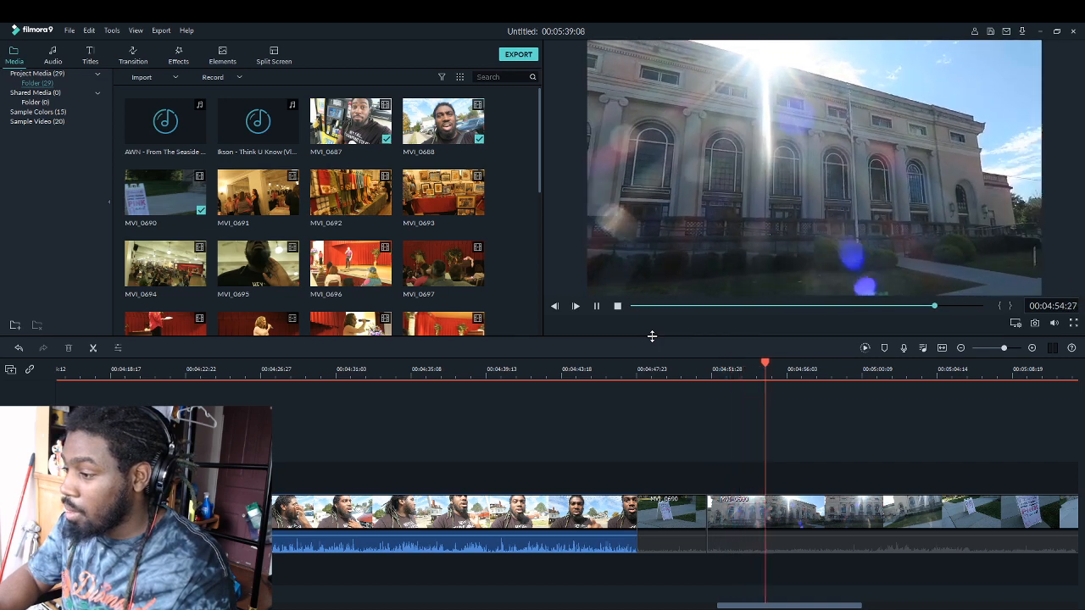
pyautogui.press('space')
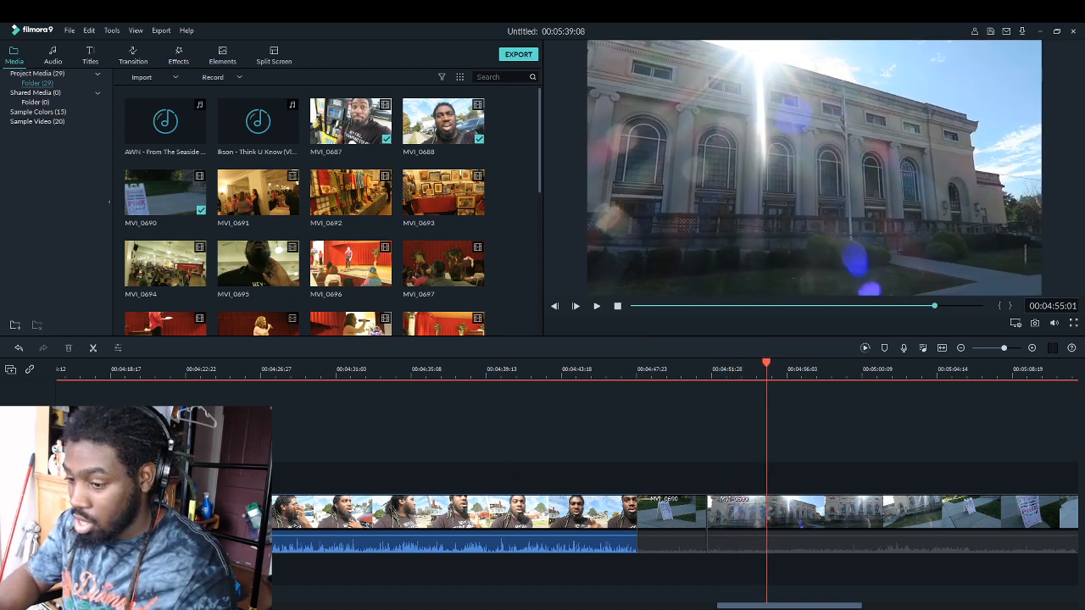
pyautogui.click(91, 349)
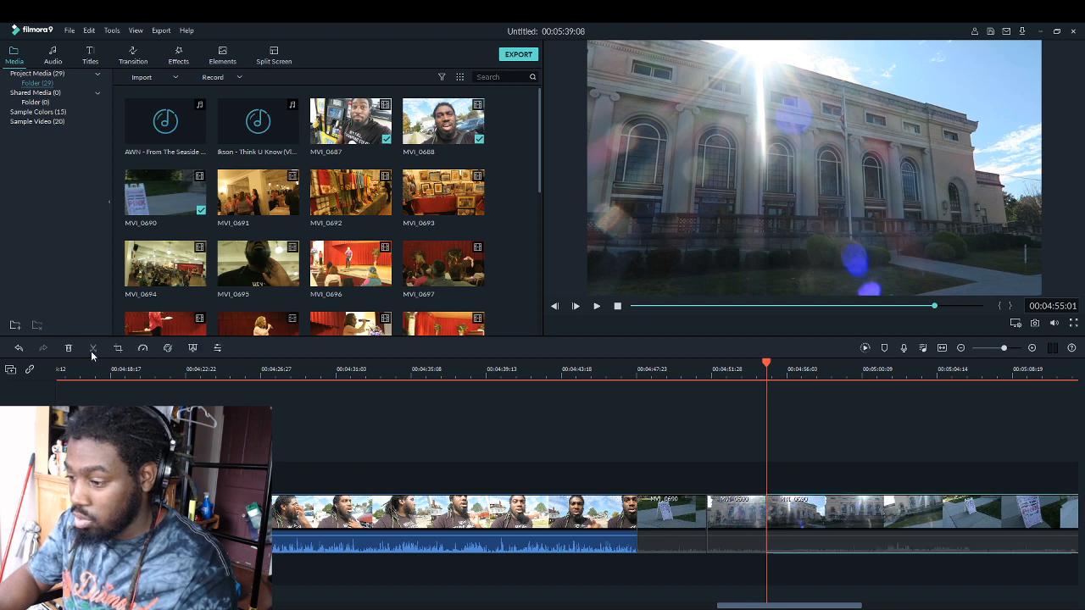
# Replay the building shot from 00:04:51:23, split it at 00:04:52:26 and delete the short section before the cut
pyautogui.click(708, 373)
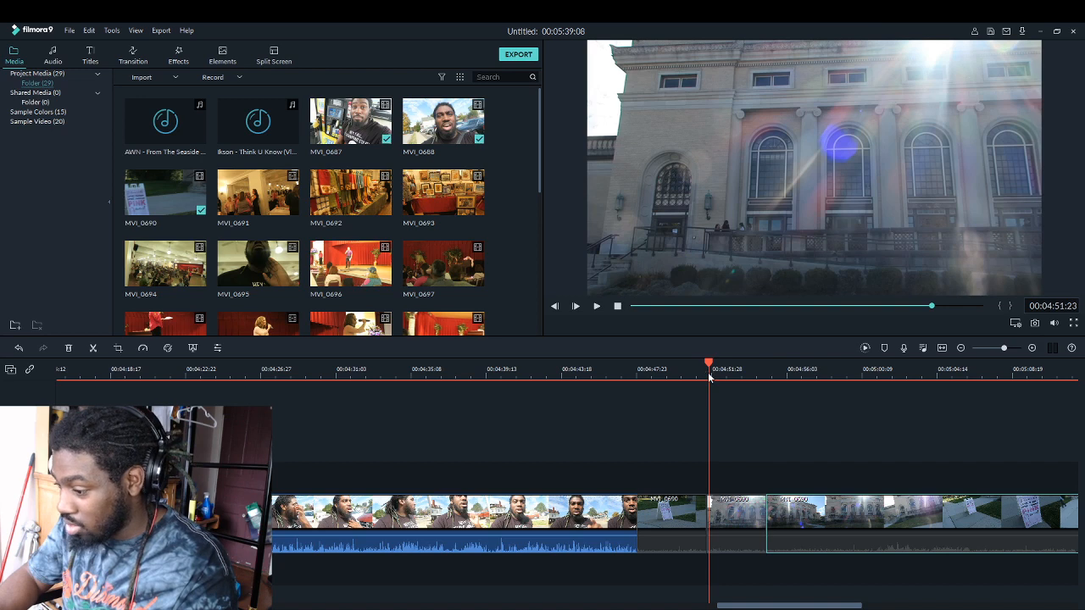
pyautogui.press('space')
pyautogui.press('space')
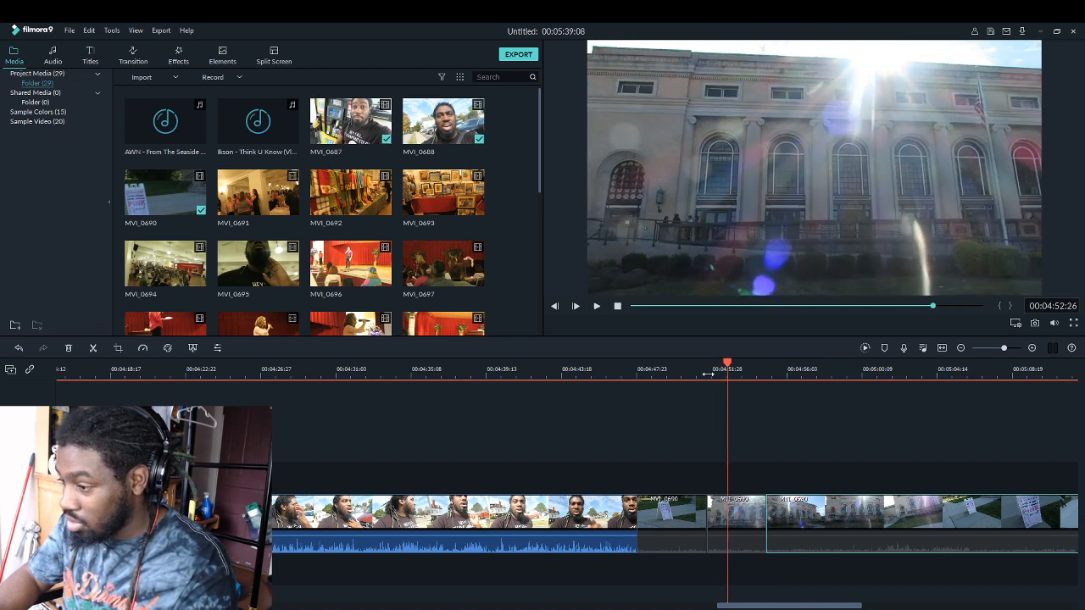
pyautogui.click(93, 350)
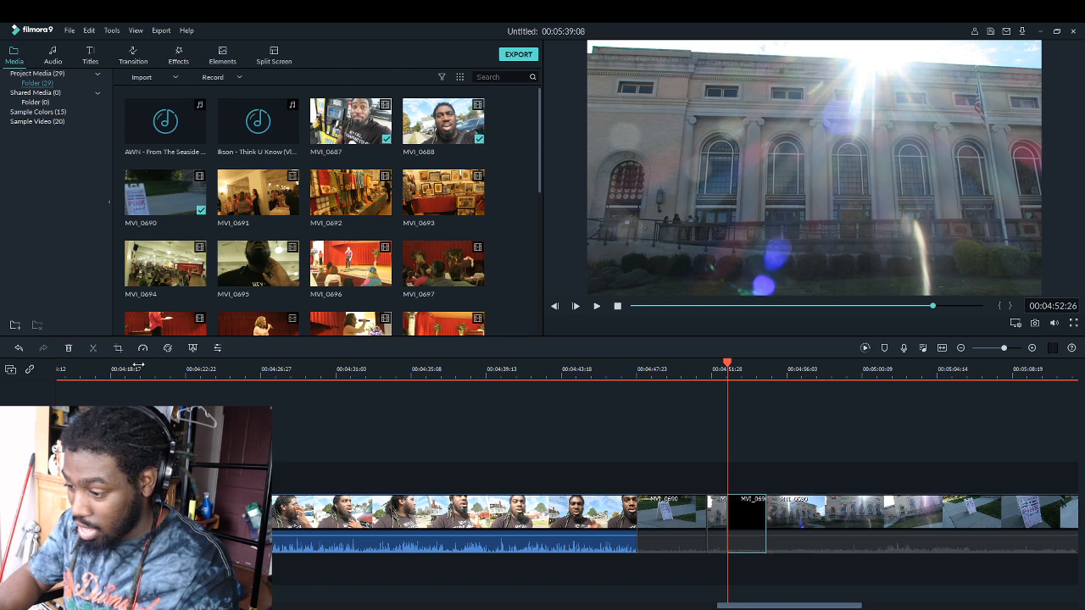
pyautogui.click(719, 525)
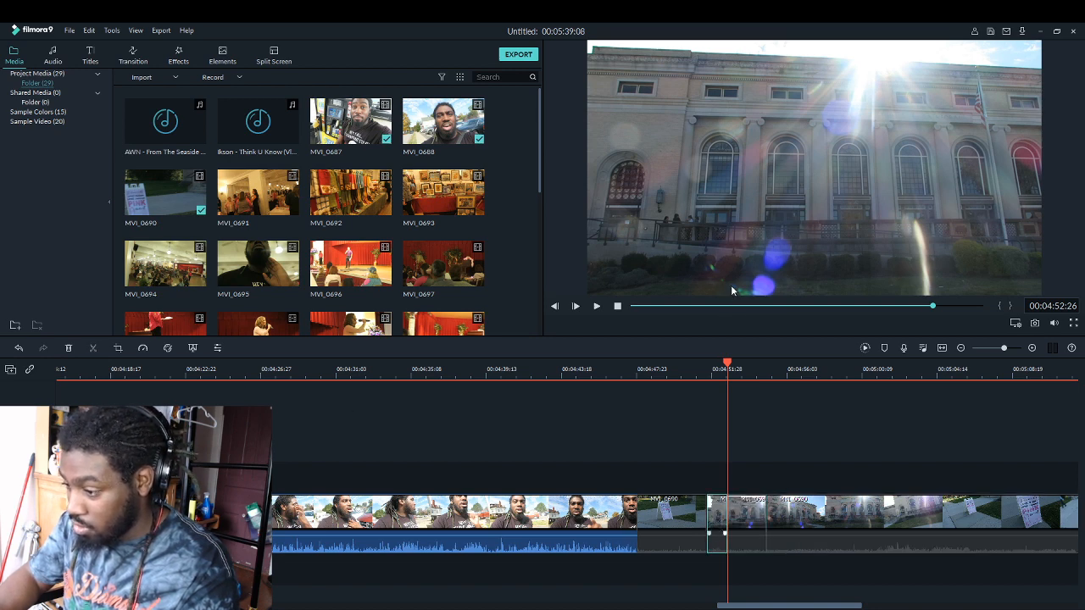
pyautogui.press('Delete')
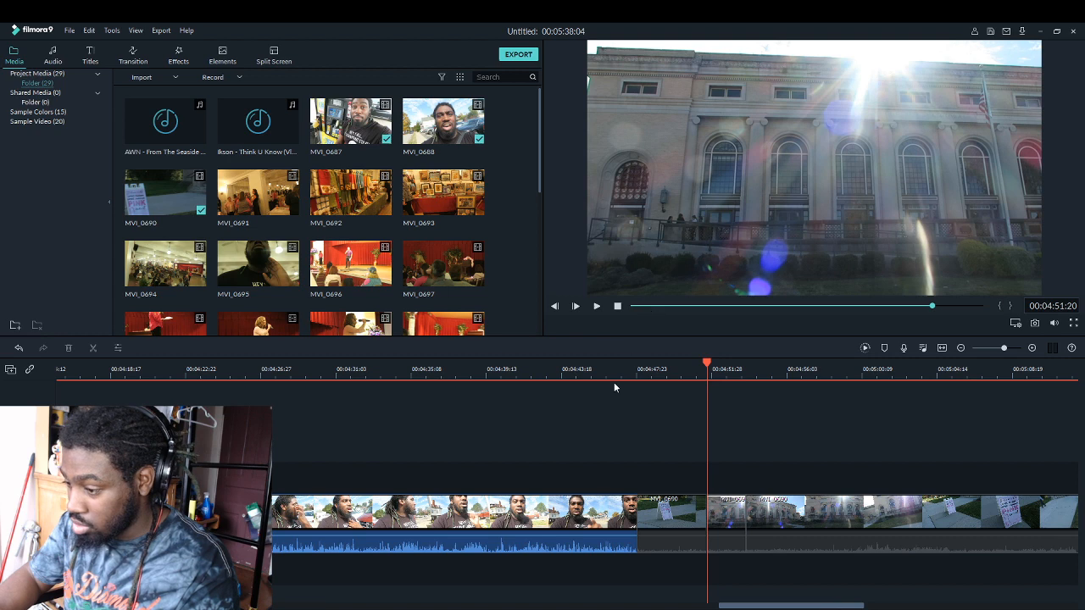
# Play the timeline from the end of MVI_0688 at 00:04:47:23 to check the cuts into MVI_0690
pyautogui.click(624, 373)
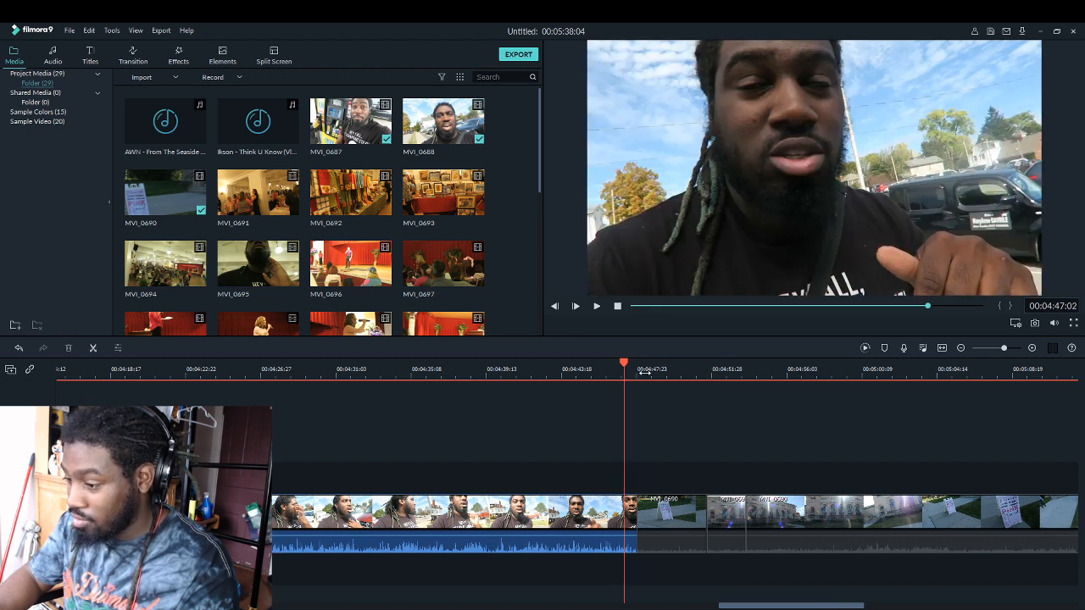
pyautogui.click(644, 371)
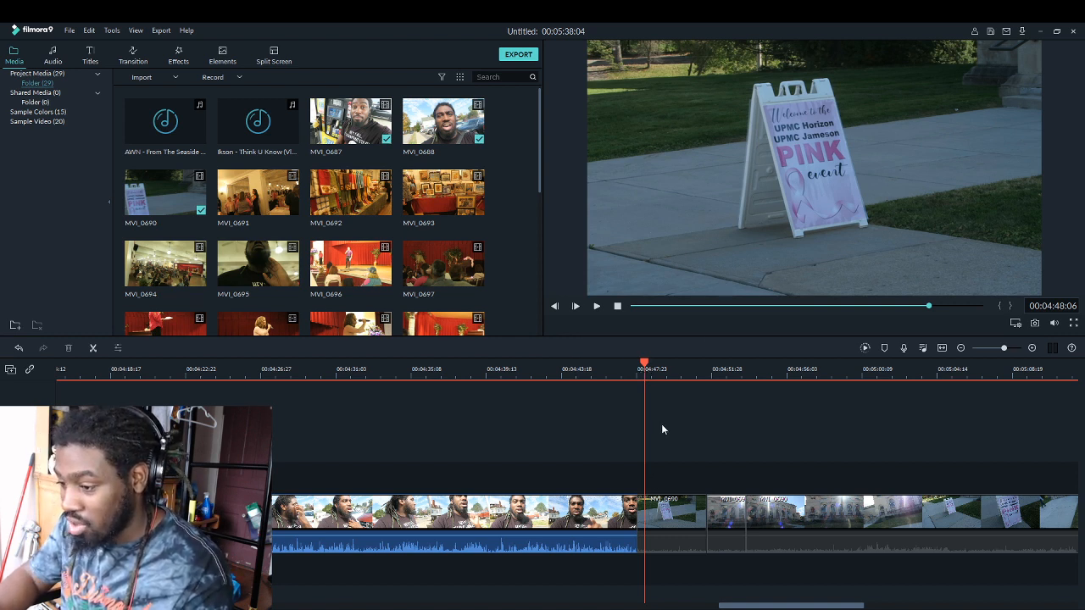
pyautogui.click(637, 373)
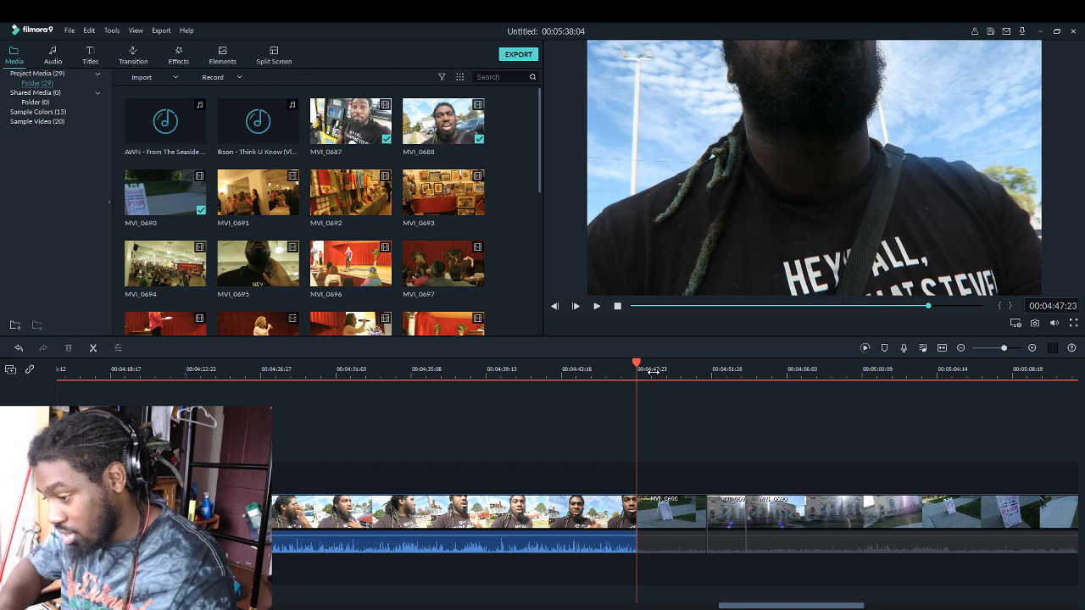
pyautogui.press('space')
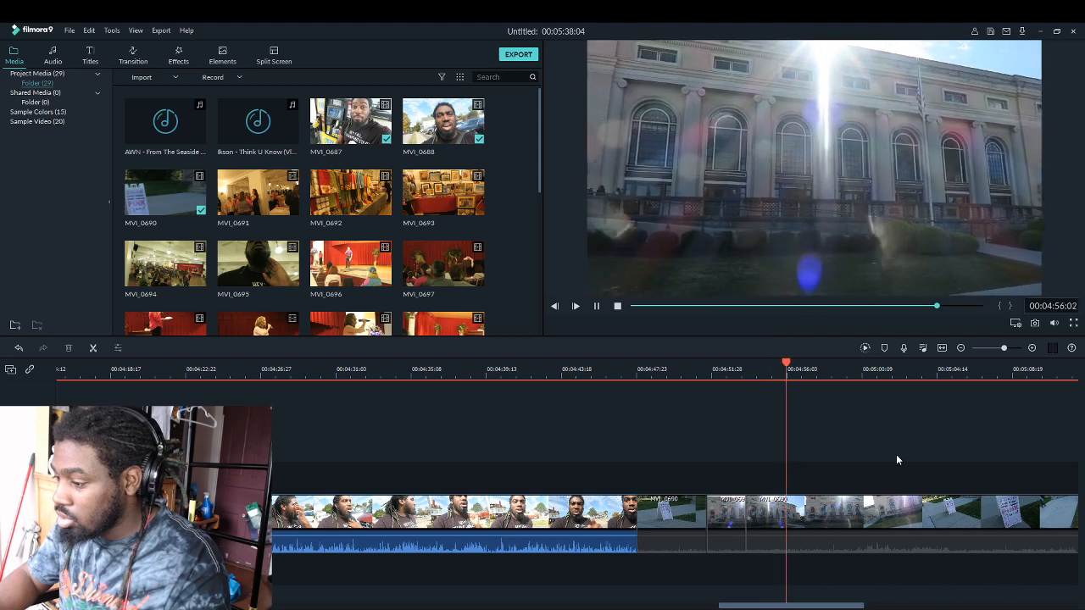
# Look through the rest of MVI_0690, split it at 00:05:32:22 and delete the long section before the cut
pyautogui.click(959, 370)
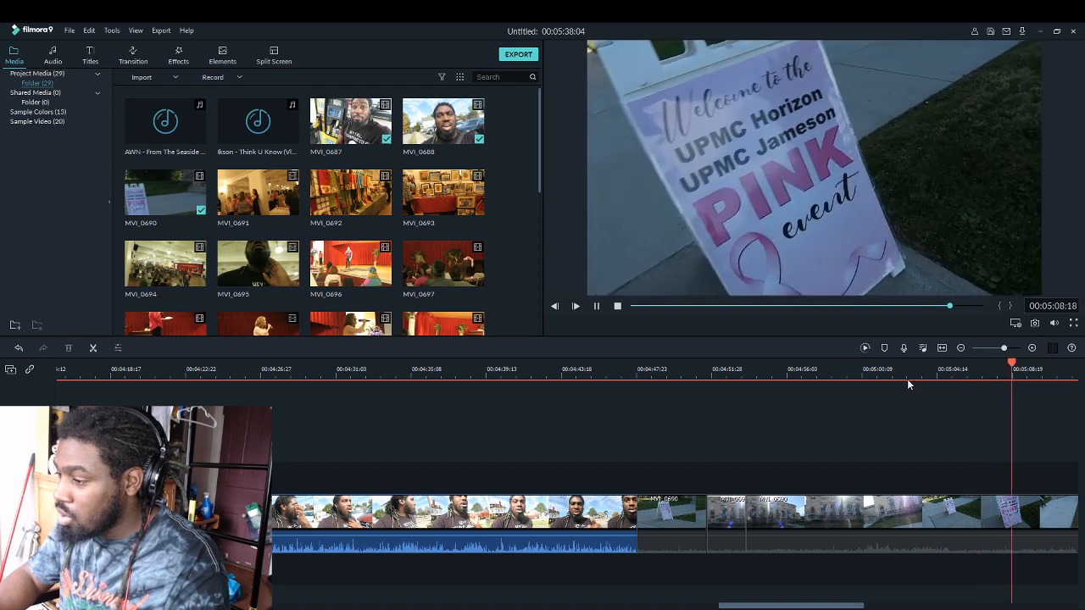
pyautogui.click(880, 380)
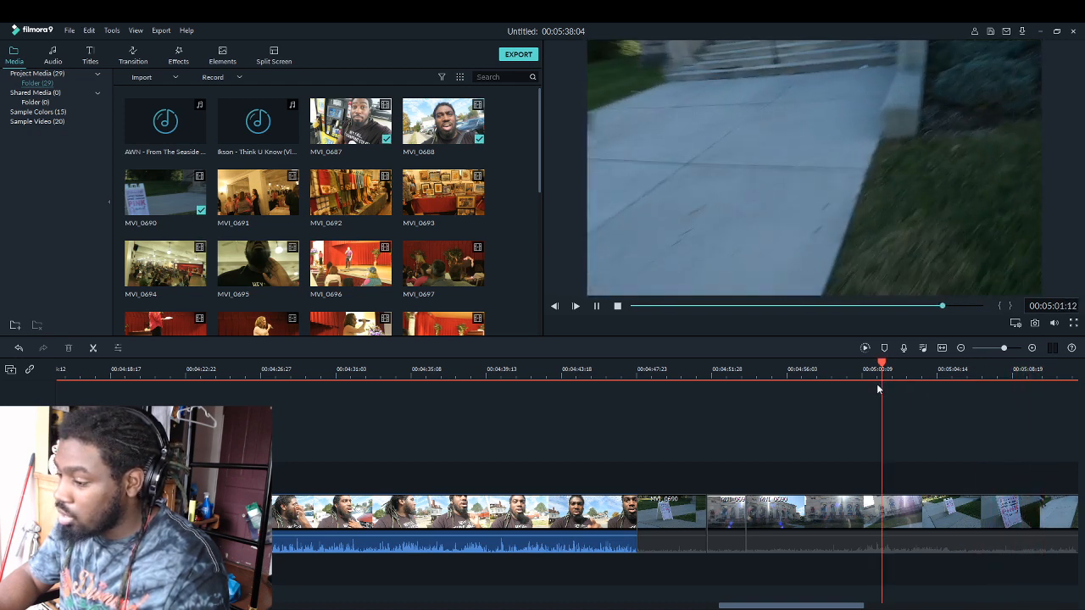
pyautogui.click(842, 369)
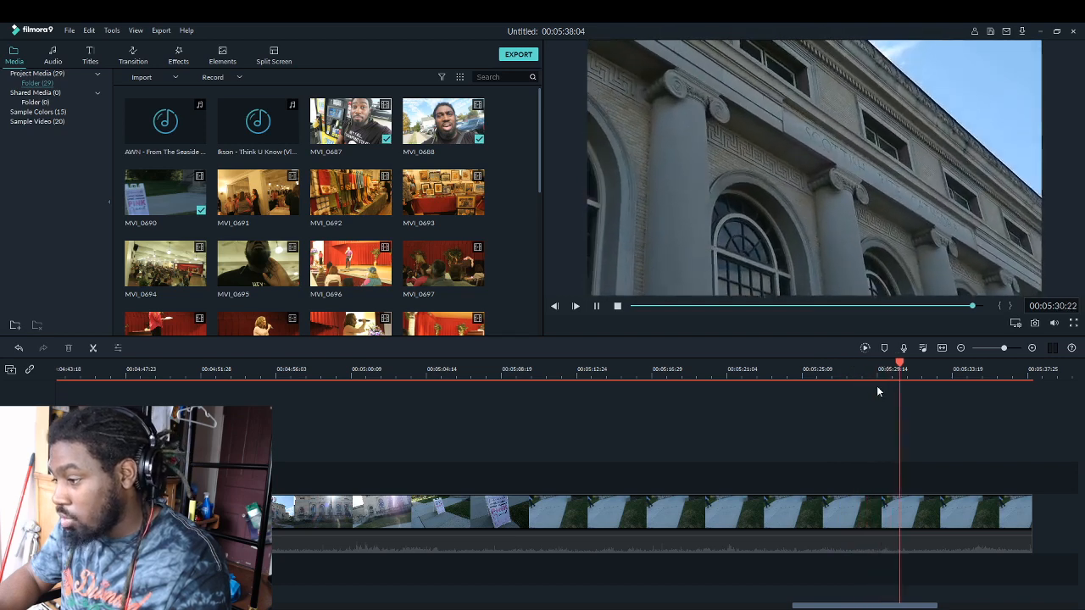
pyautogui.press('space')
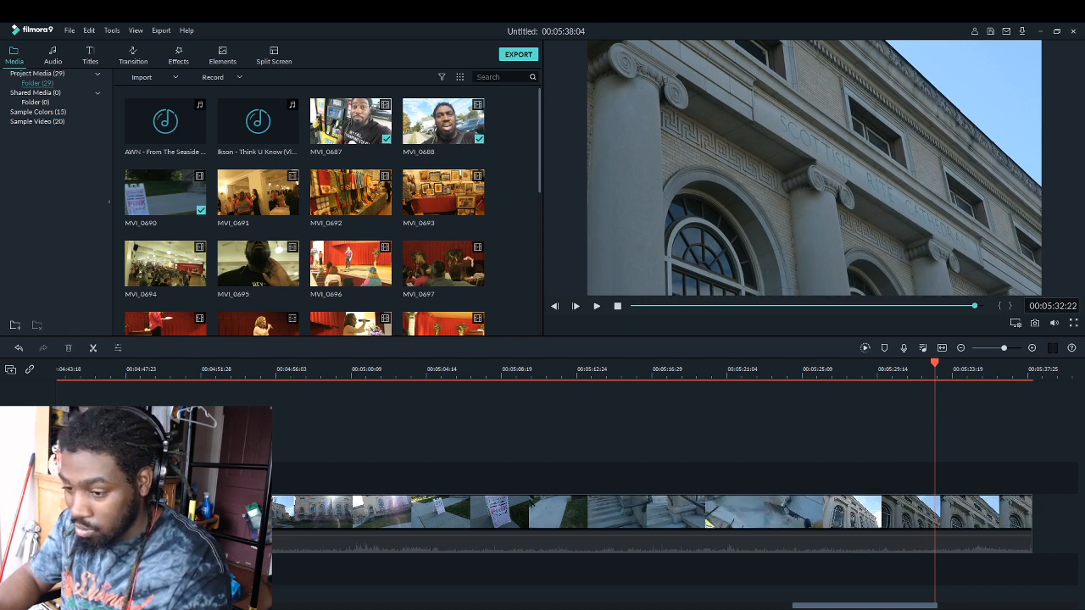
pyautogui.click(93, 347)
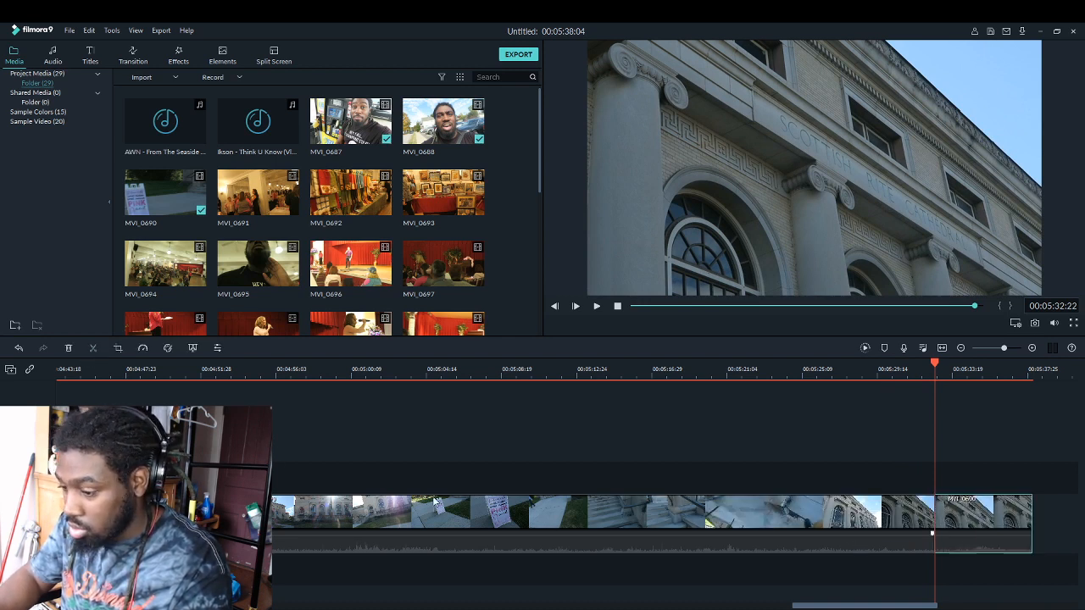
pyautogui.click(723, 517)
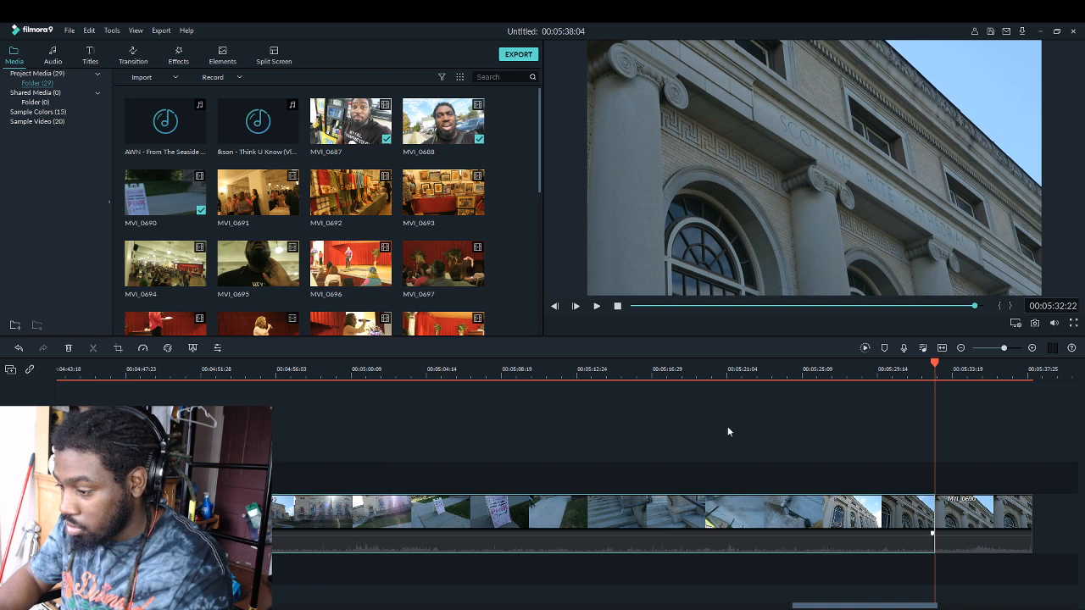
pyautogui.press('Delete')
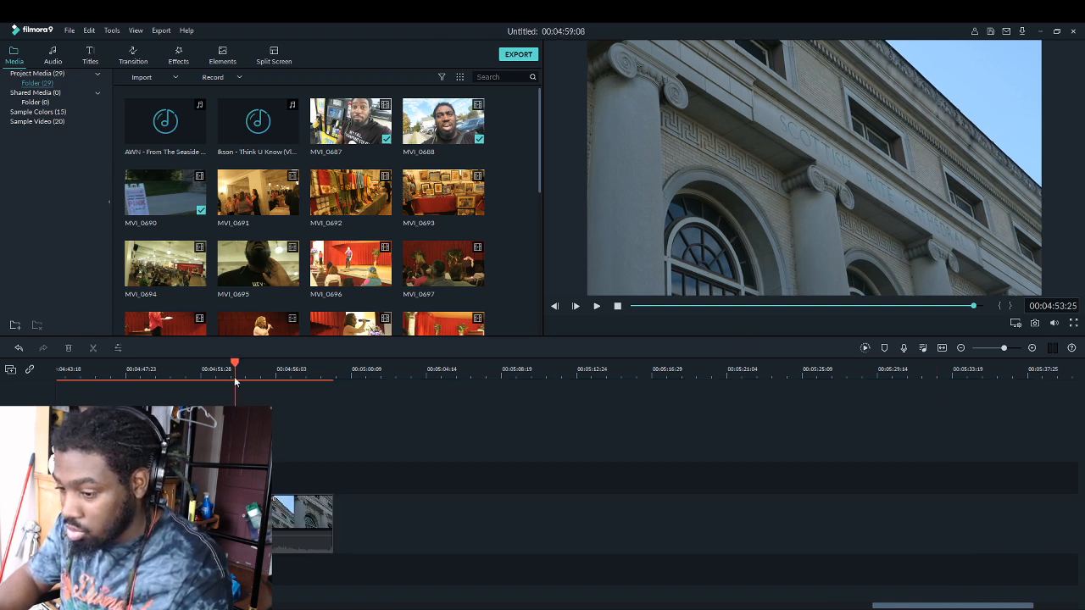
# Play the building shot, step back frame by frame to 00:04:57:15, split it there and delete the section after the cut
pyautogui.press('space')
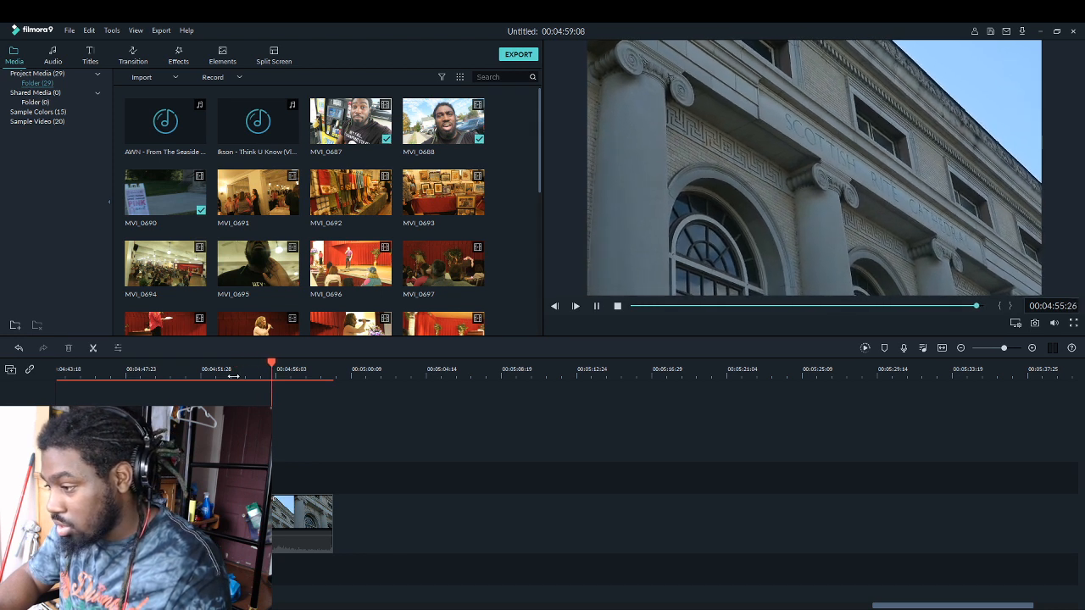
pyautogui.press('space')
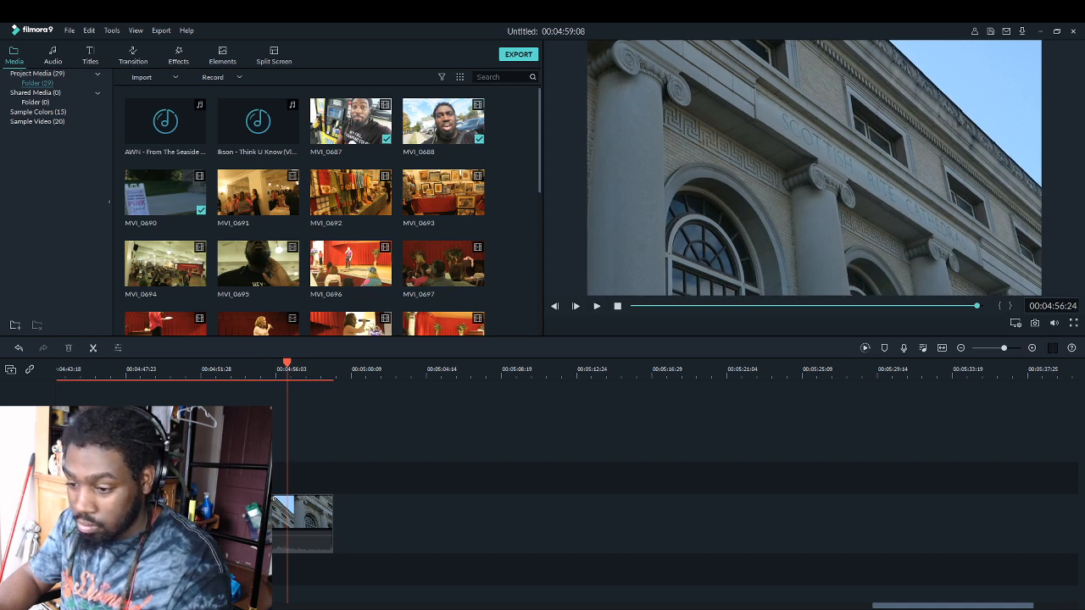
pyautogui.press('space')
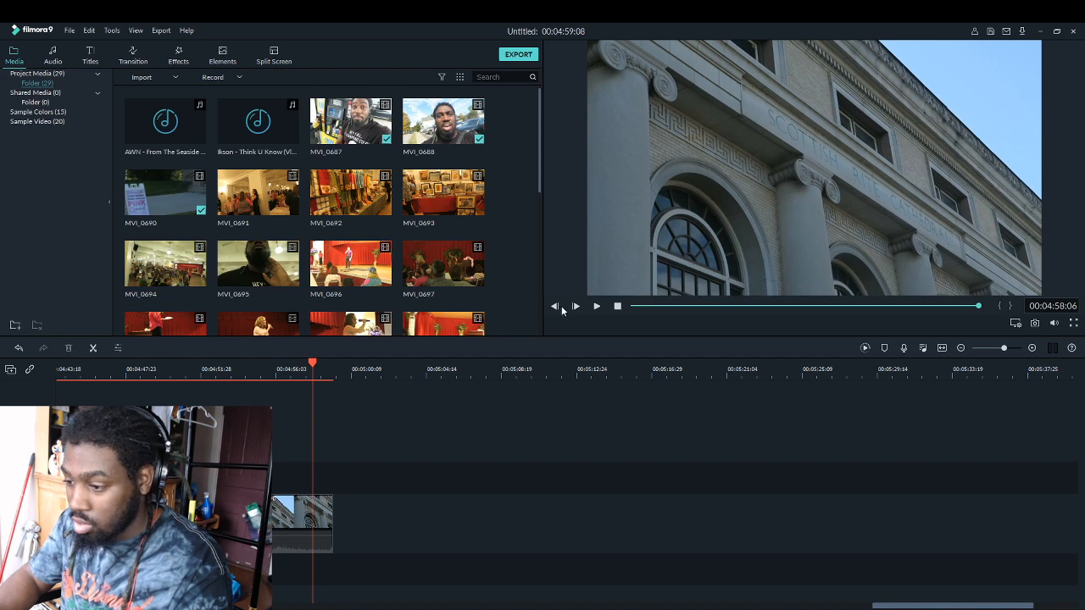
pyautogui.click(556, 307)
pyautogui.click(556, 307)
pyautogui.click(556, 307)
pyautogui.click(555, 307)
pyautogui.click(556, 306)
pyautogui.click(556, 306)
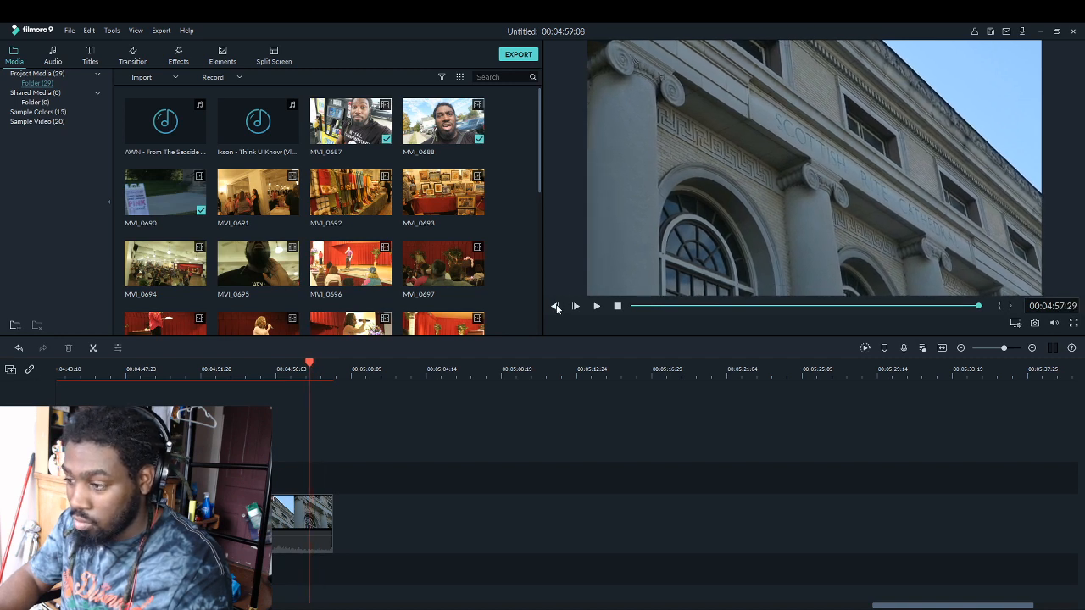
pyautogui.click(556, 307)
pyautogui.click(556, 307)
pyautogui.click(556, 306)
pyautogui.click(556, 307)
pyautogui.click(556, 307)
pyautogui.click(556, 306)
pyautogui.click(556, 307)
pyautogui.click(556, 307)
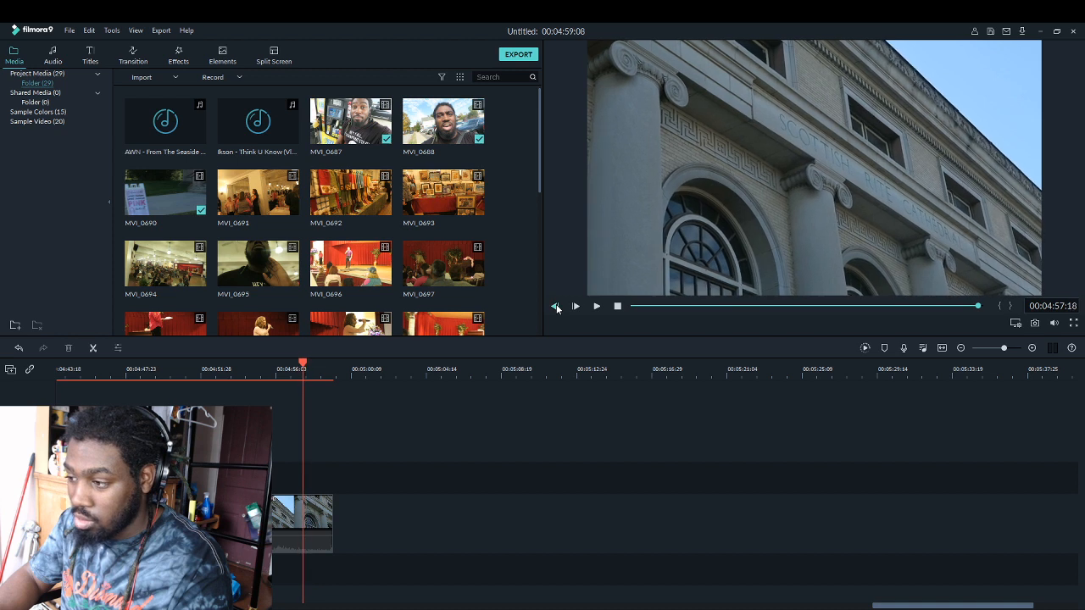
pyautogui.click(556, 307)
pyautogui.click(556, 307)
pyautogui.click(556, 307)
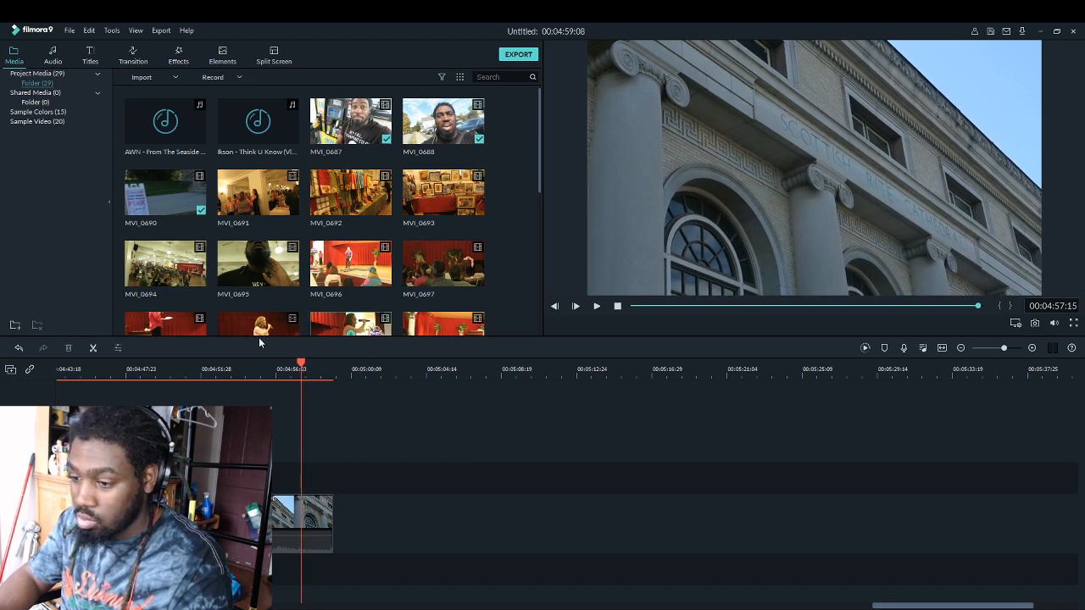
pyautogui.click(314, 521)
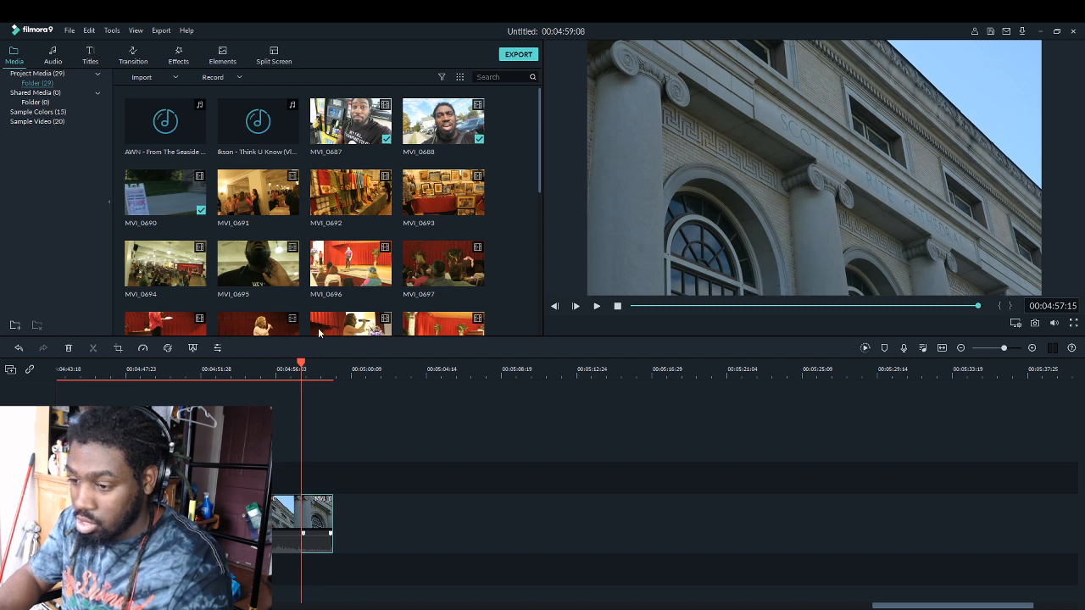
pyautogui.press('Delete')
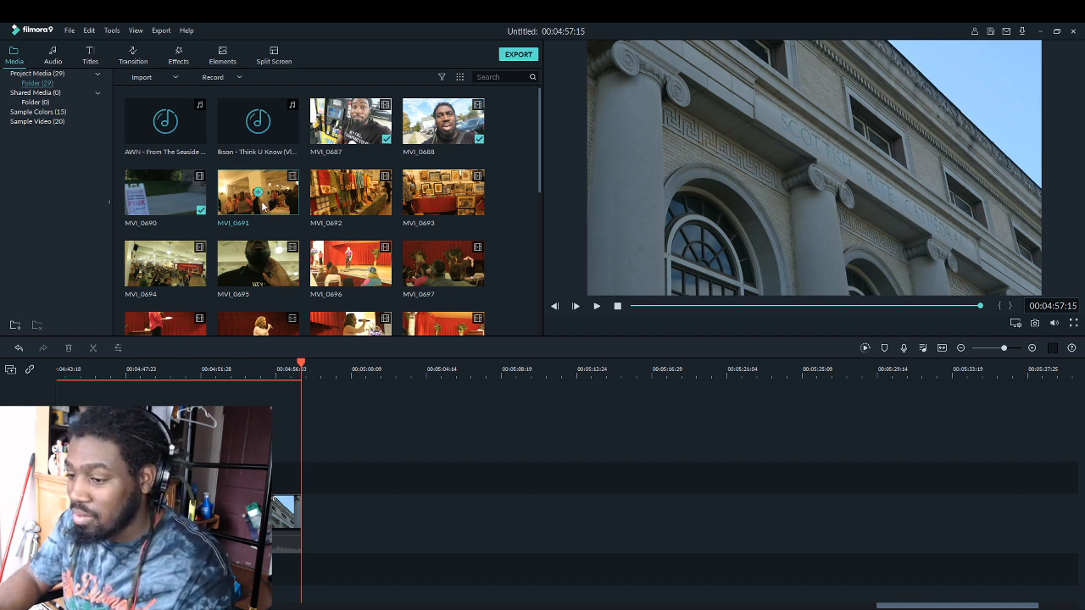
# Append MVI_0691 after the building shot, play across the join and mute the new clip's audio
pyautogui.moveTo(267, 204); pyautogui.dragTo(306, 538)
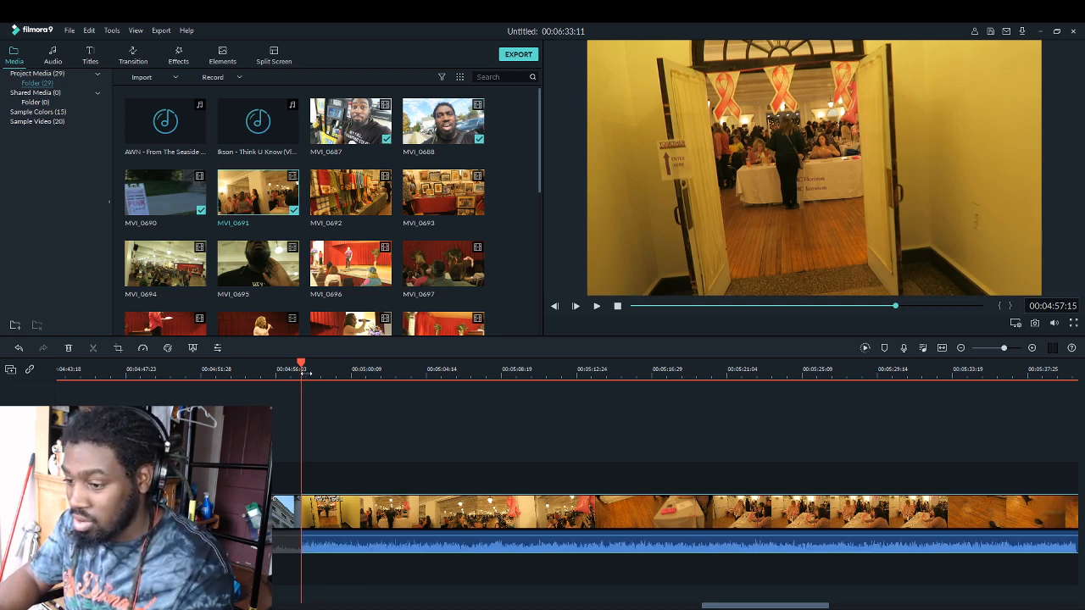
pyautogui.click(290, 369)
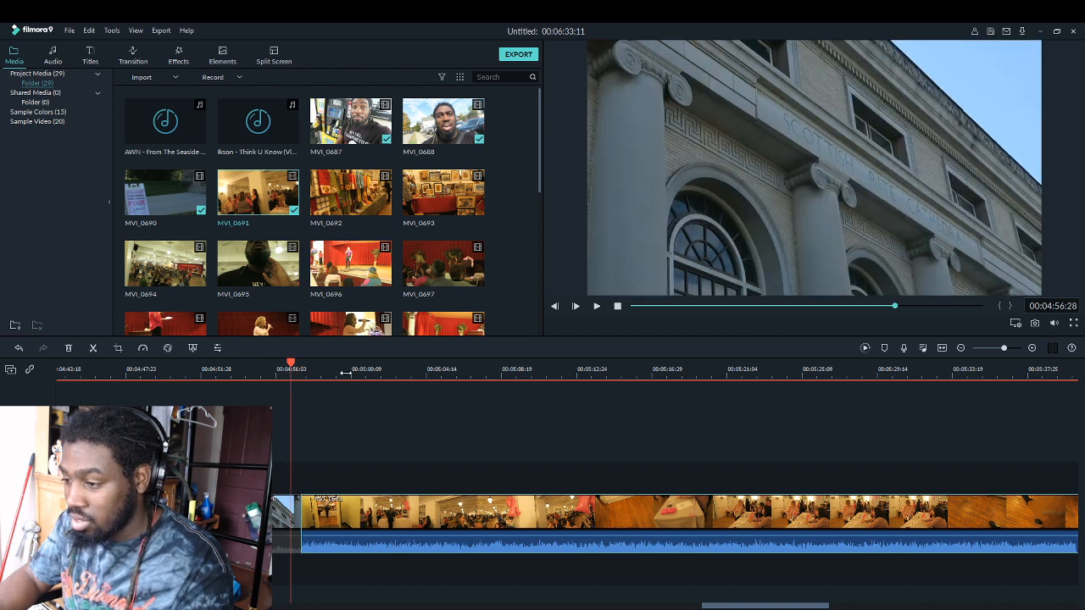
pyautogui.press('space')
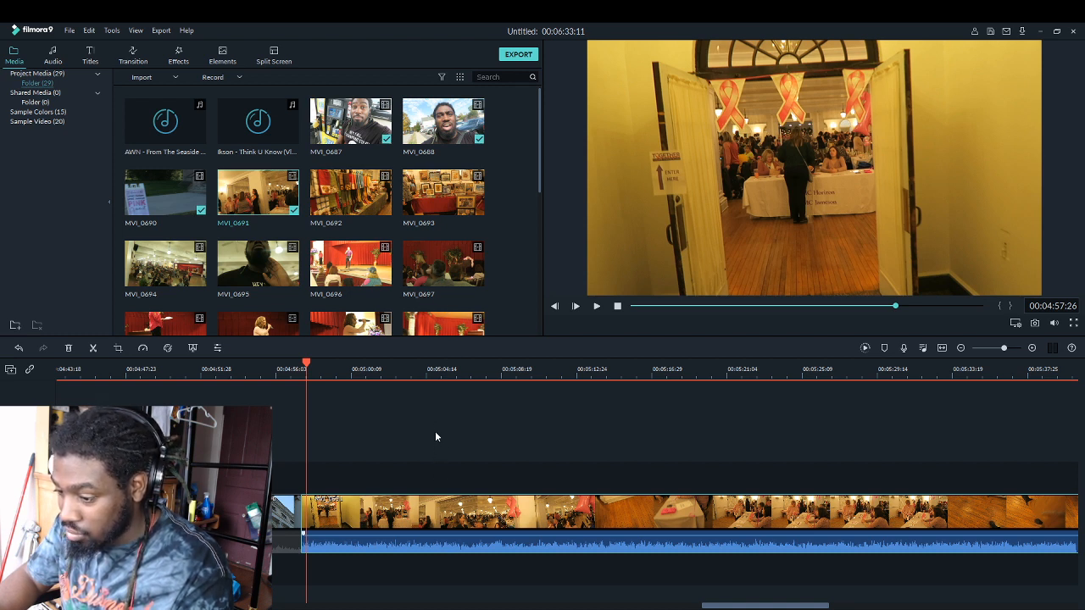
pyautogui.hotkey('ctrl', 'shift', 'm')
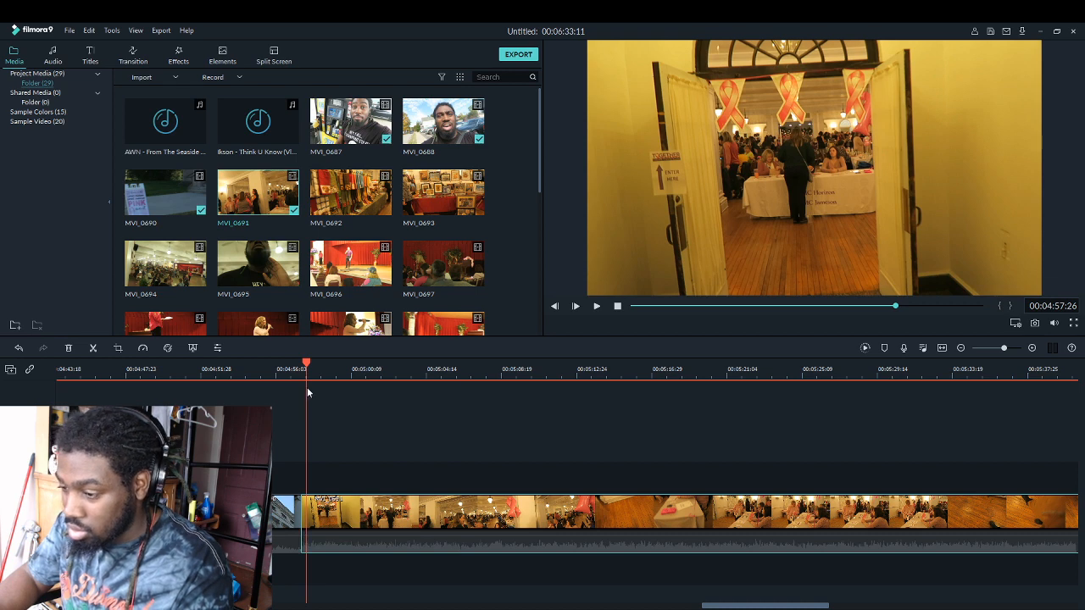
# Play the entrance shot in MVI_0691 to 00:05:06:29 and split the clip there
pyautogui.press('space')
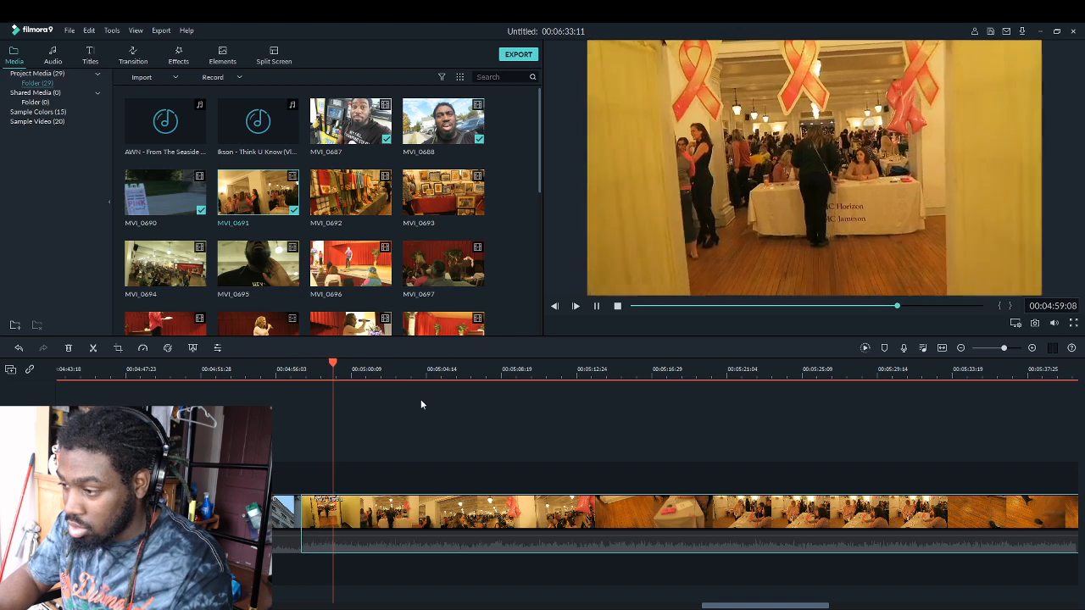
pyautogui.press('space')
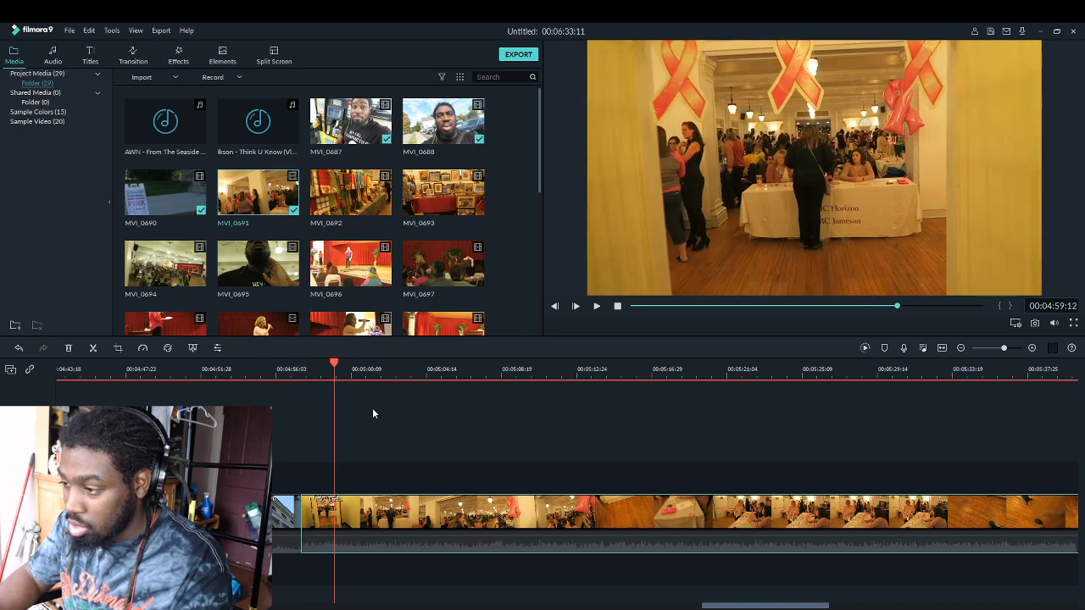
pyautogui.press('space')
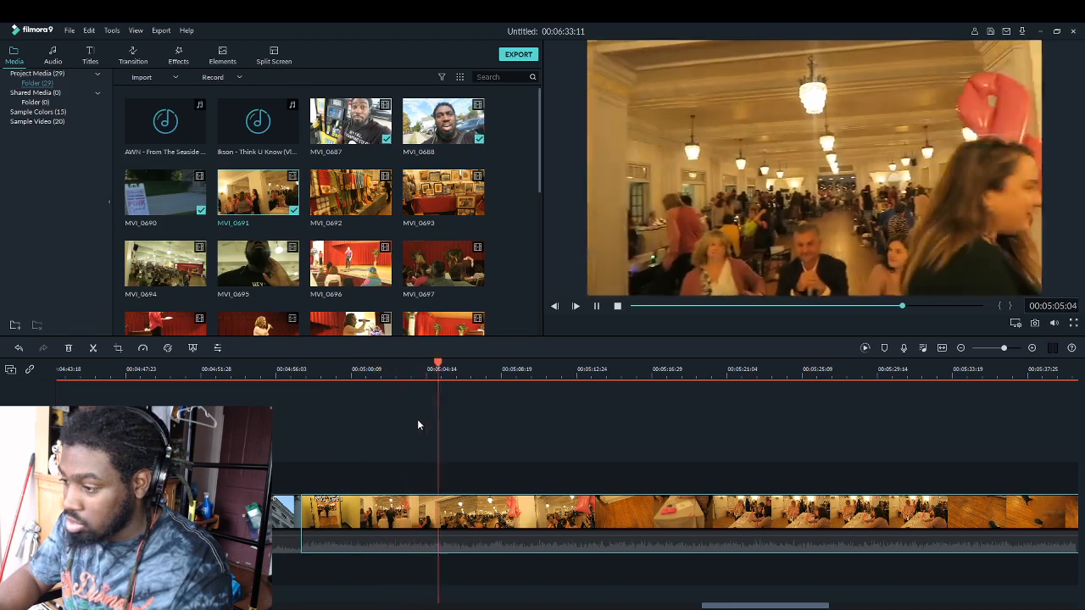
pyautogui.press('space')
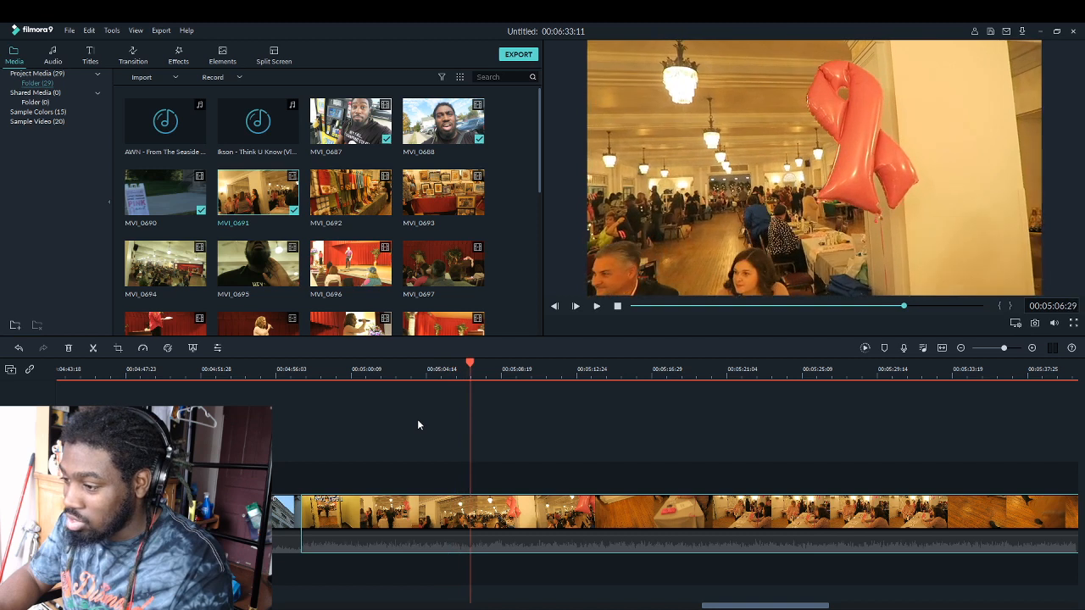
pyautogui.click(93, 348)
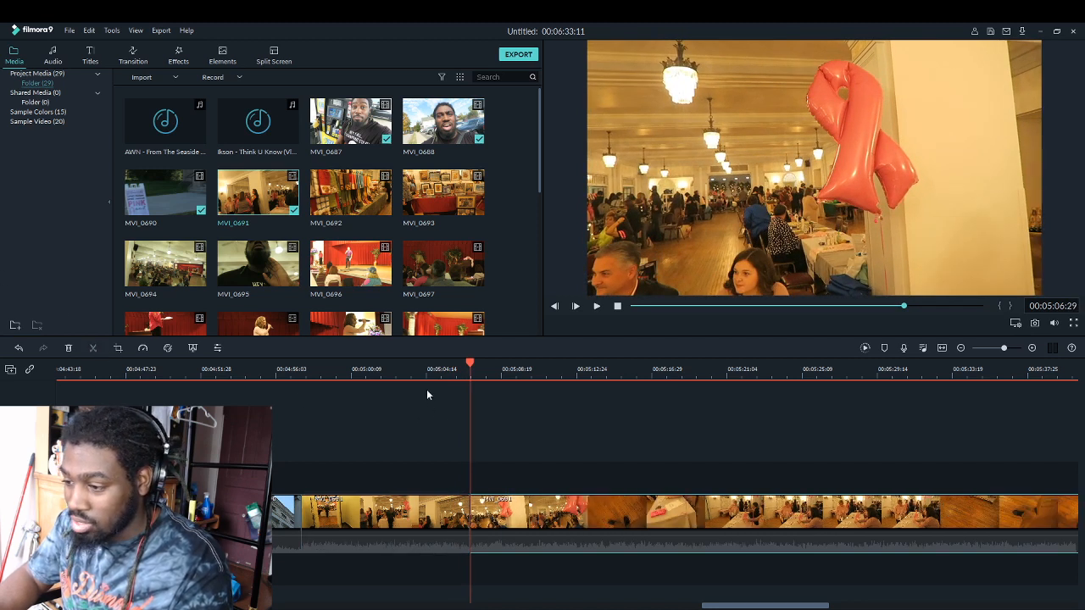
# Look through MVI_0691 after the cut and play the registration table shot from 00:05:19:11
pyautogui.click(561, 374)
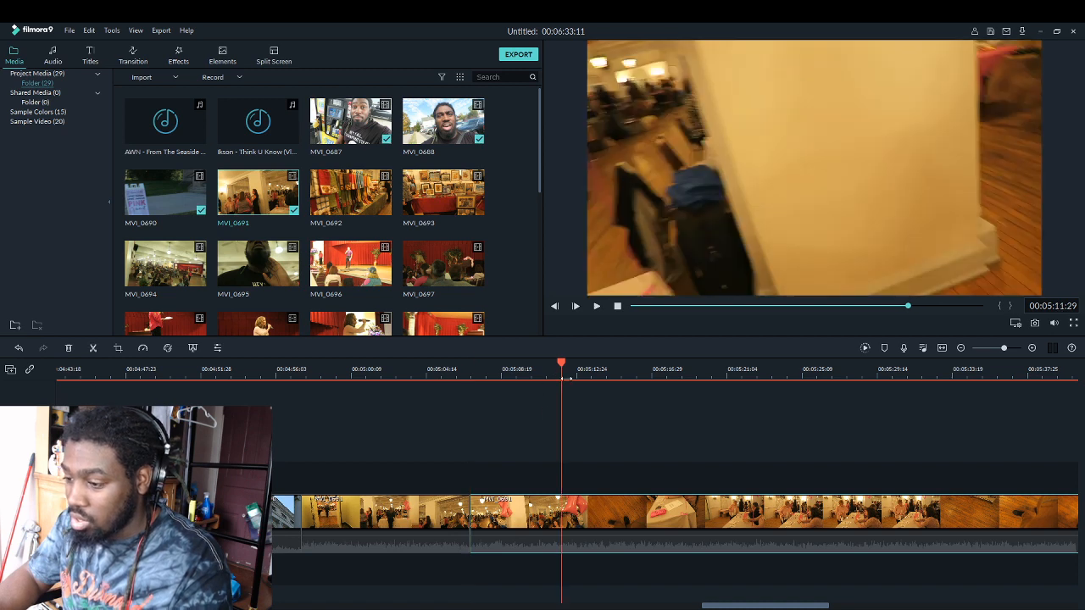
pyautogui.click(722, 373)
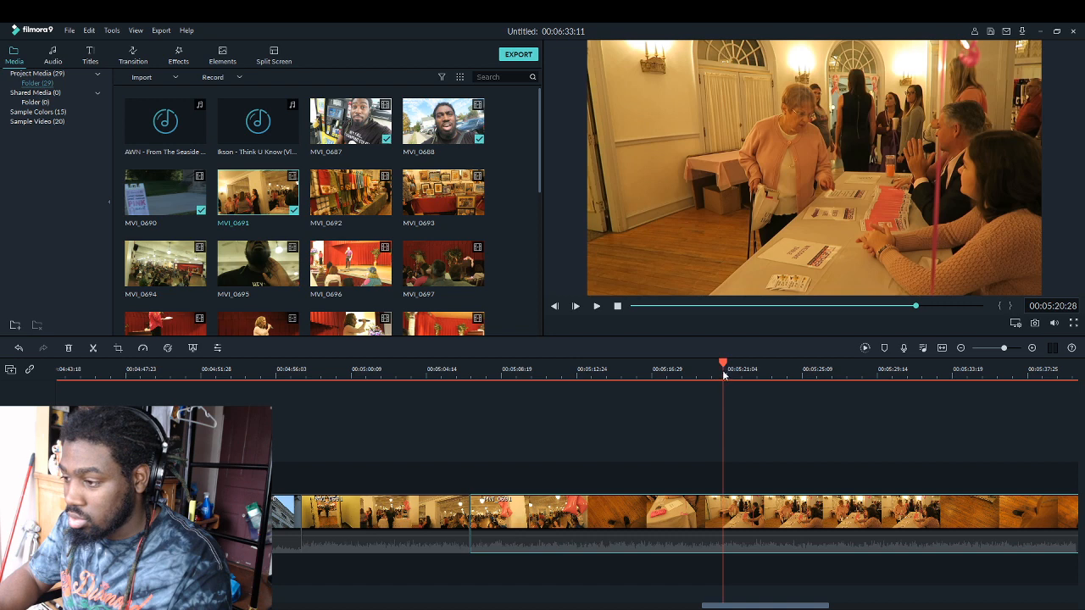
pyautogui.click(695, 370)
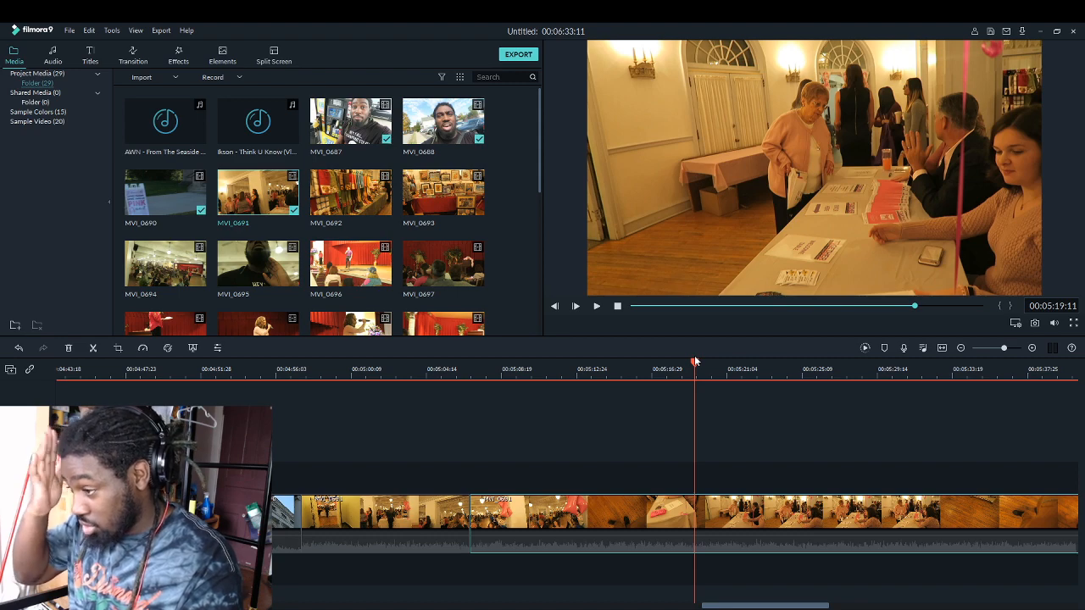
pyautogui.press('space')
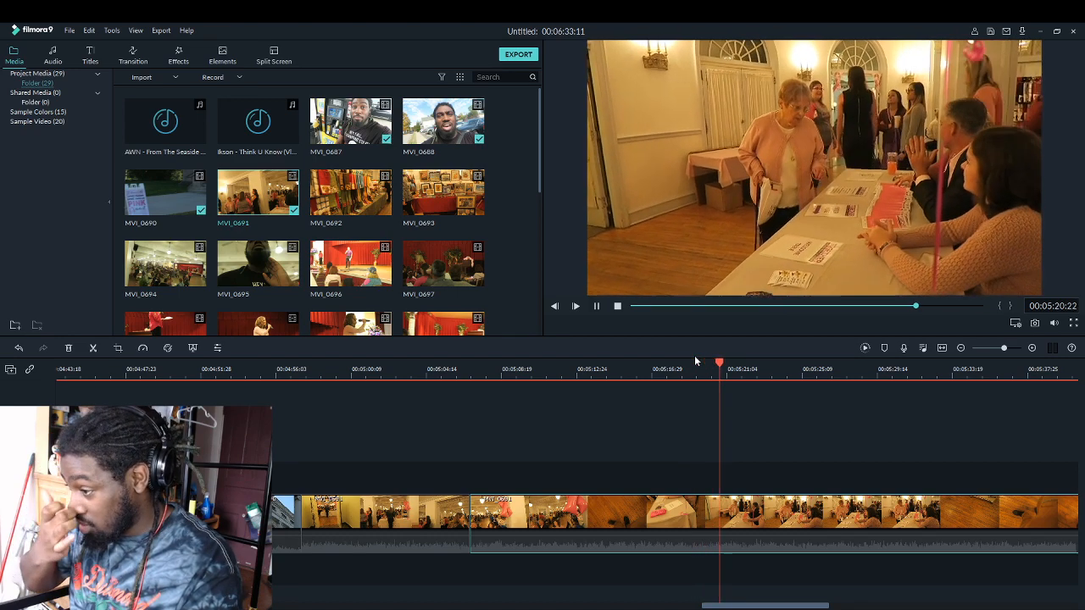
pyautogui.press('space')
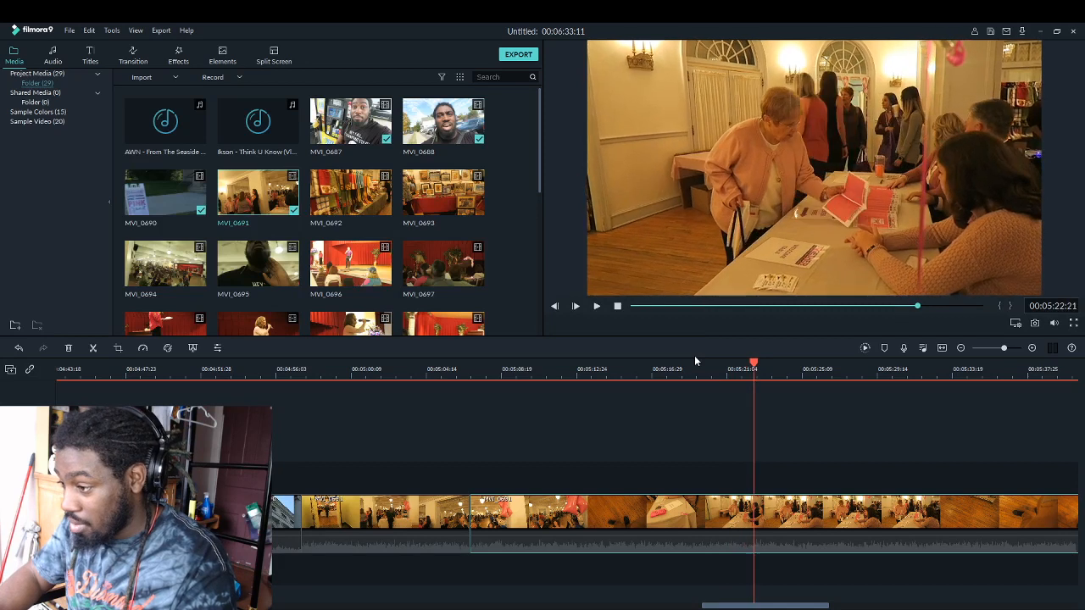